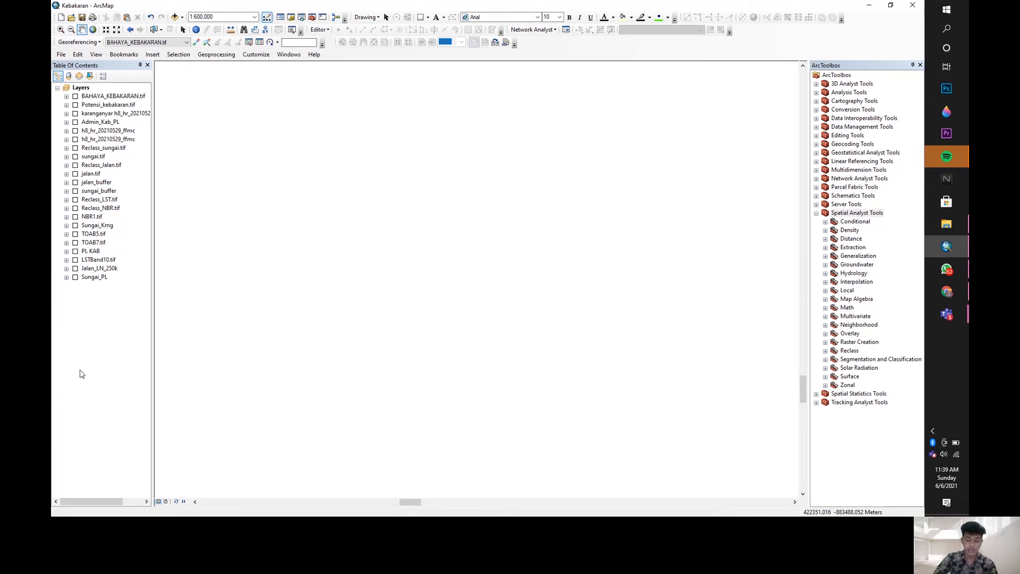
# Step: Turn on the Sungai_PL, Jalan_LN_250k, LSTBand10.tif, PL KAB, TOAB7.tif and TOAB5.tif layers on the map
pyautogui.click(76, 278)
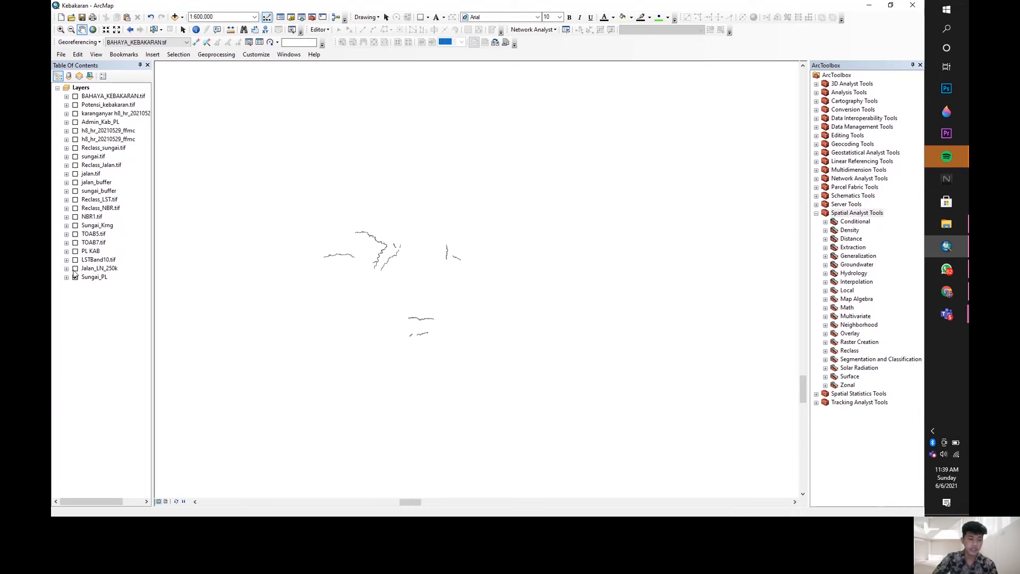
pyautogui.click(75, 269)
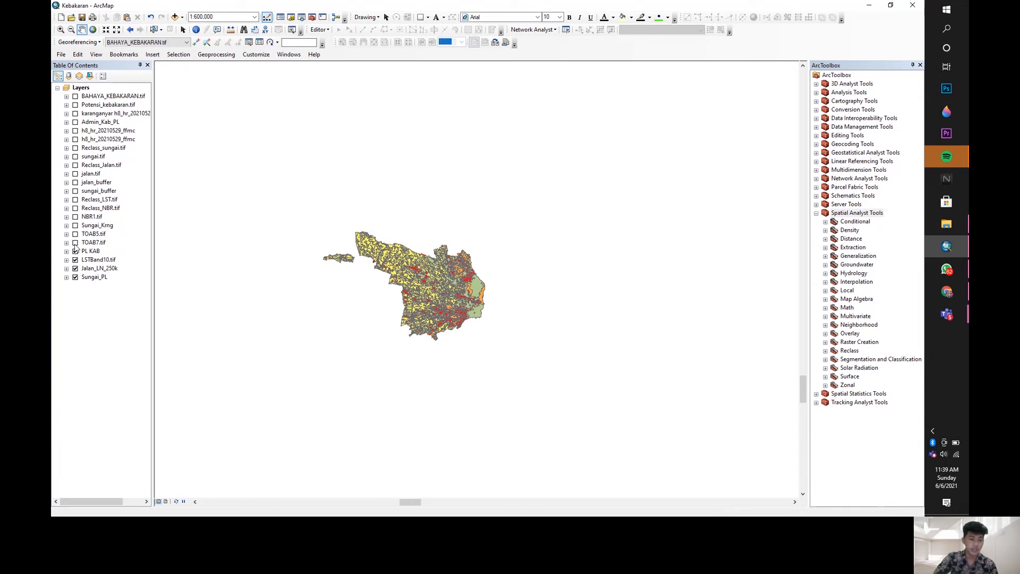
pyautogui.click(75, 242)
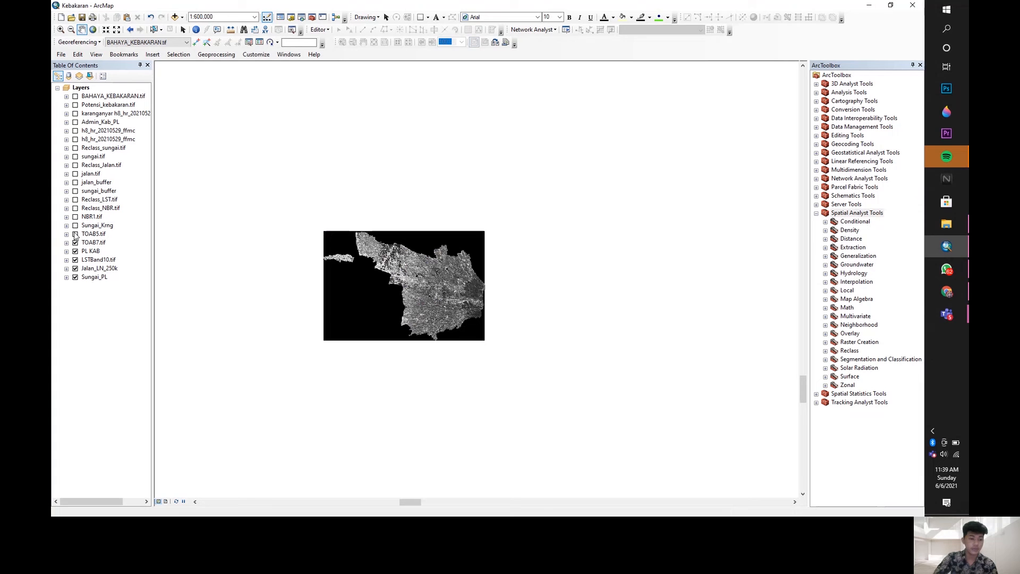
pyautogui.click(75, 234)
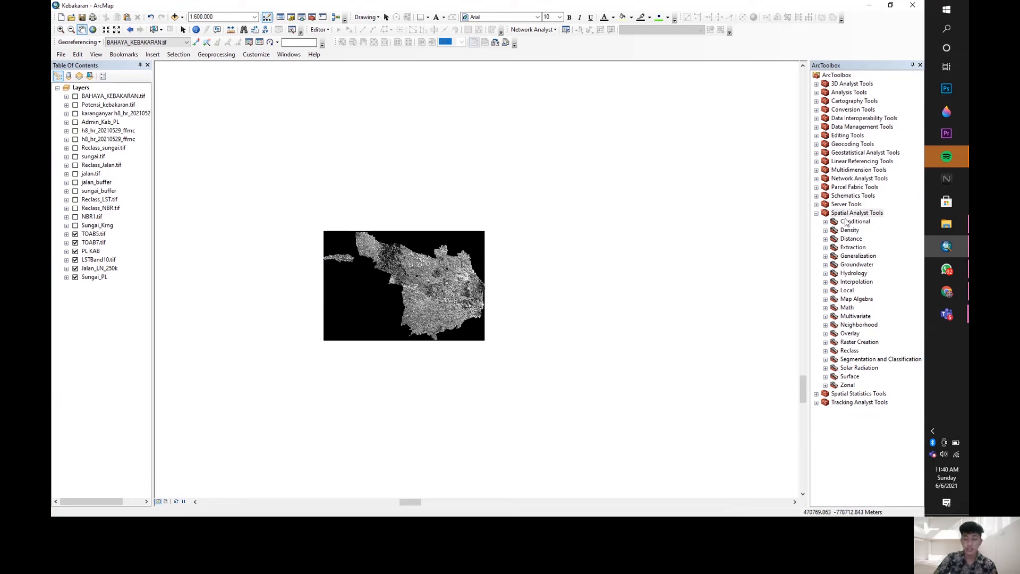
# Step: Open the Raster Calculator from the Spatial Analyst Map Algebra tools and bring the TOAB rasters into view among its variables
pyautogui.click(826, 300)
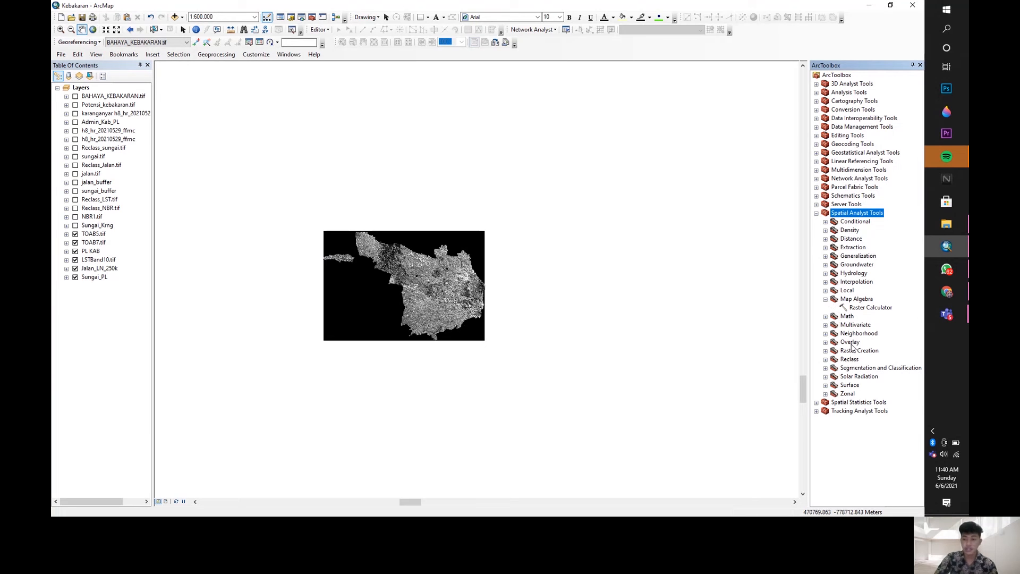
pyautogui.doubleClick(859, 309)
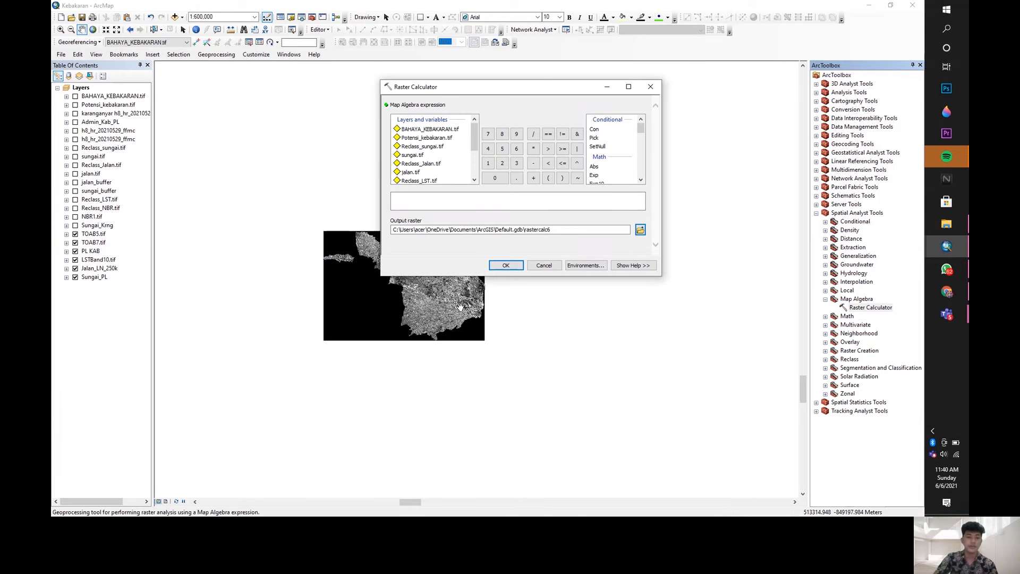
pyautogui.scroll(-2, 460, 308)
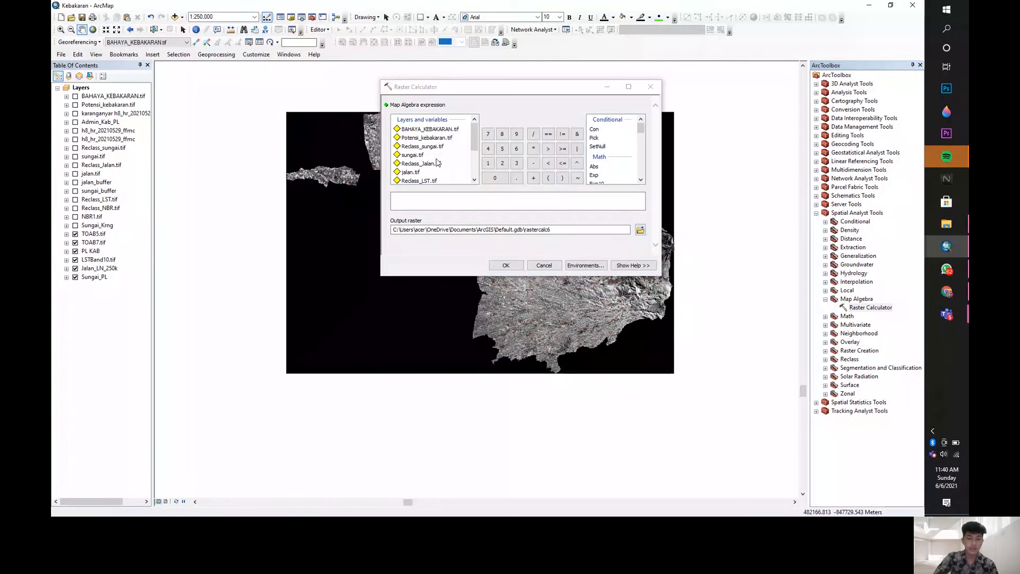
pyautogui.scroll(-2, 437, 162)
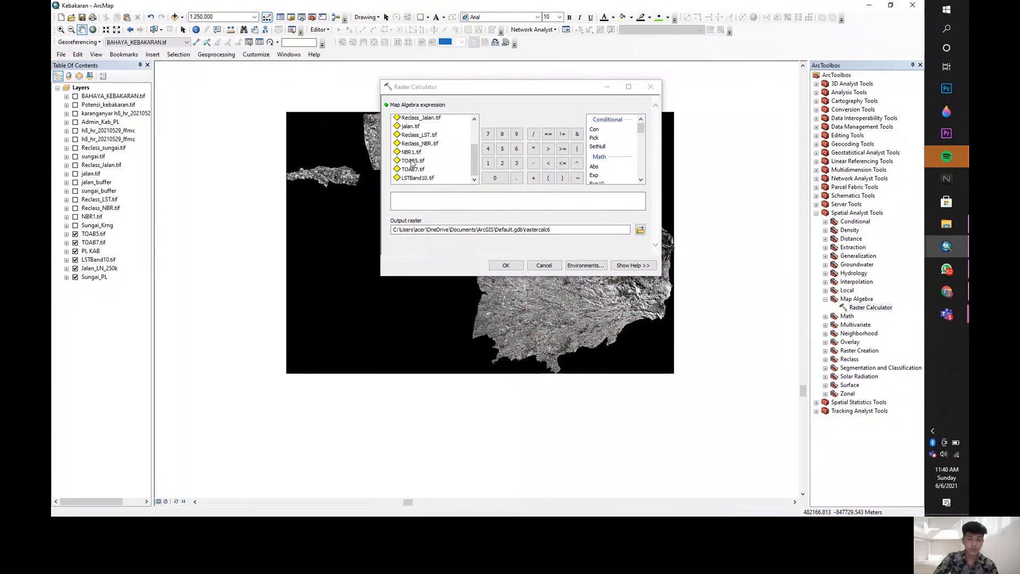
pyautogui.doubleClick(412, 161)
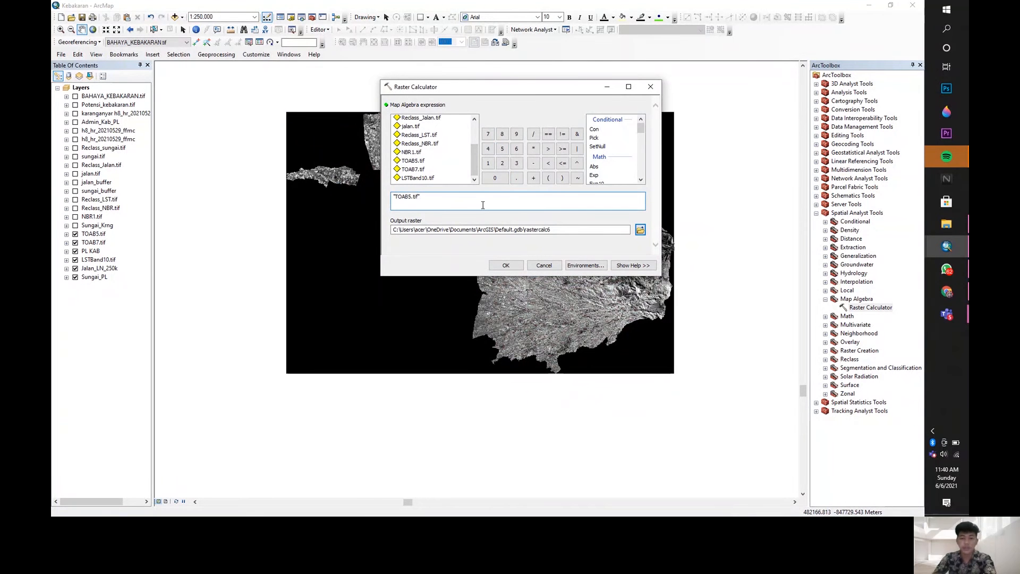
pyautogui.press('BackSpace')
pyautogui.press('BackSpace')
pyautogui.press('BackSpace')
pyautogui.press('BackSpace')
pyautogui.press('BackSpace')
pyautogui.press('BackSpace')
pyautogui.press('BackSpace')
pyautogui.press('BackSpace')
pyautogui.press('BackSpace')
pyautogui.press('BackSpace')
pyautogui.press('BackSpace')
# Step: Build the map algebra expression ("TOAB5.tif" - "TOAB7.tif") / ("TOAB5.tif" + "TOAB7.tif")
pyautogui.click(550, 179)
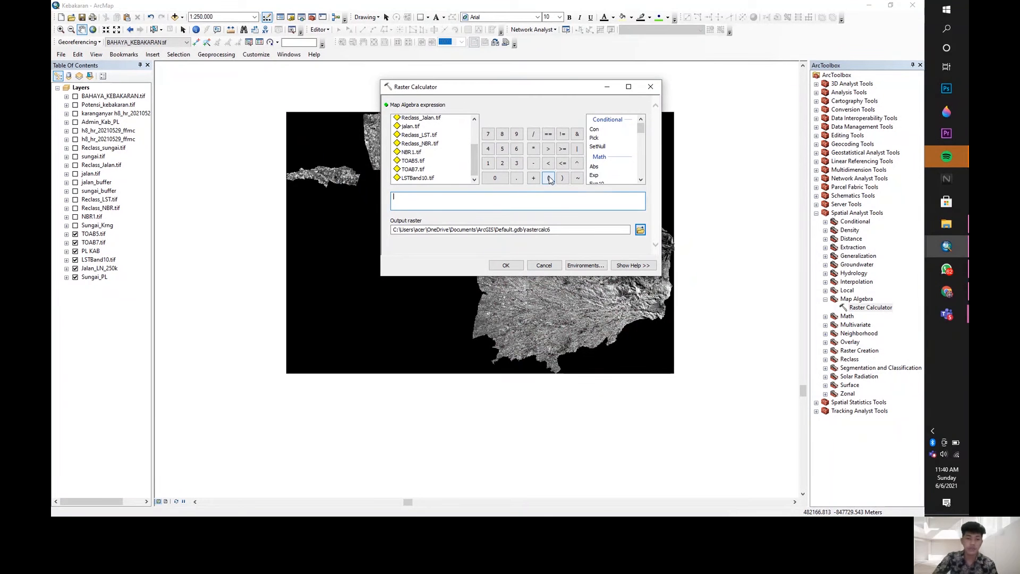
pyautogui.doubleClick(420, 161)
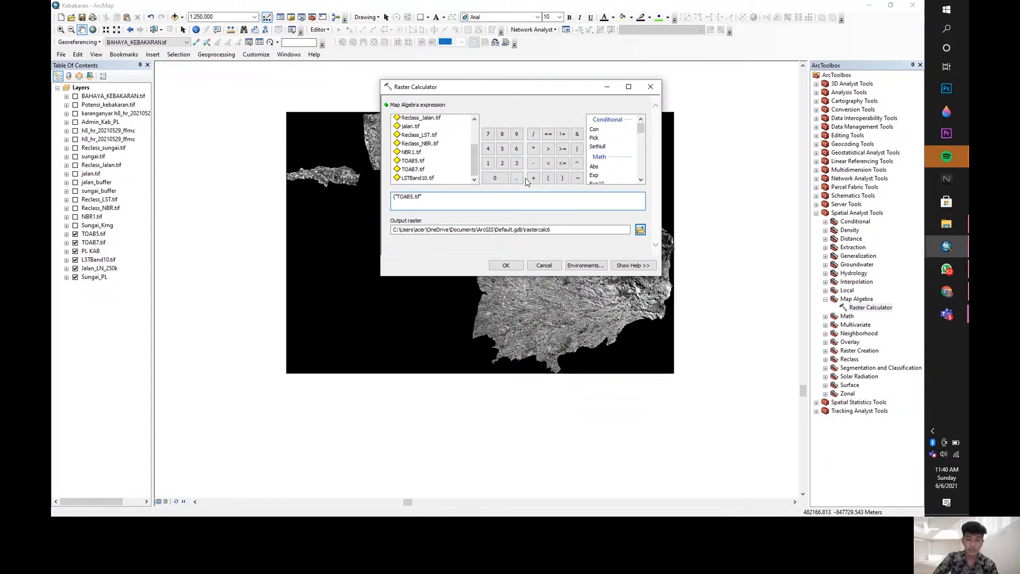
pyautogui.click(534, 163)
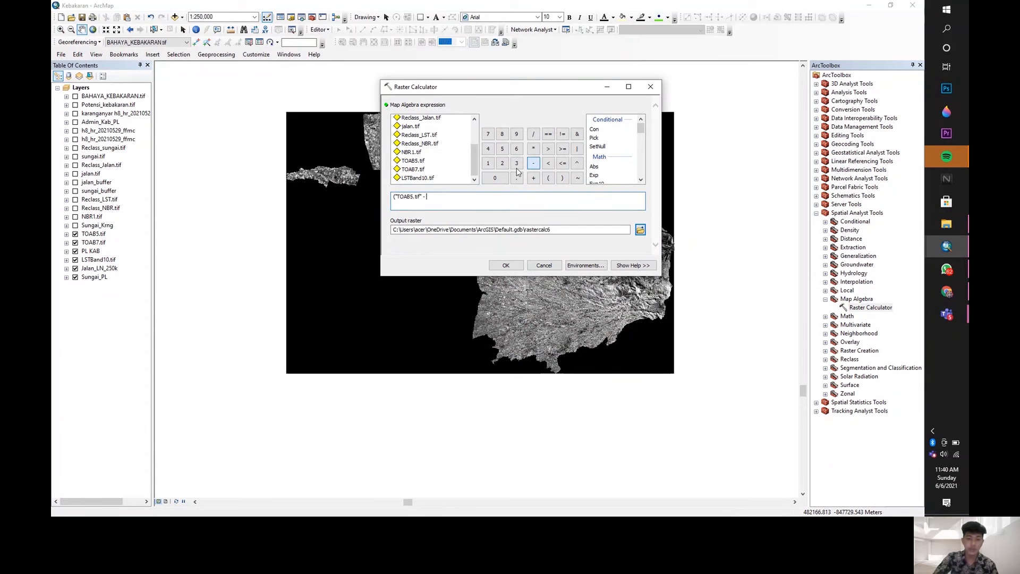
pyautogui.doubleClick(418, 169)
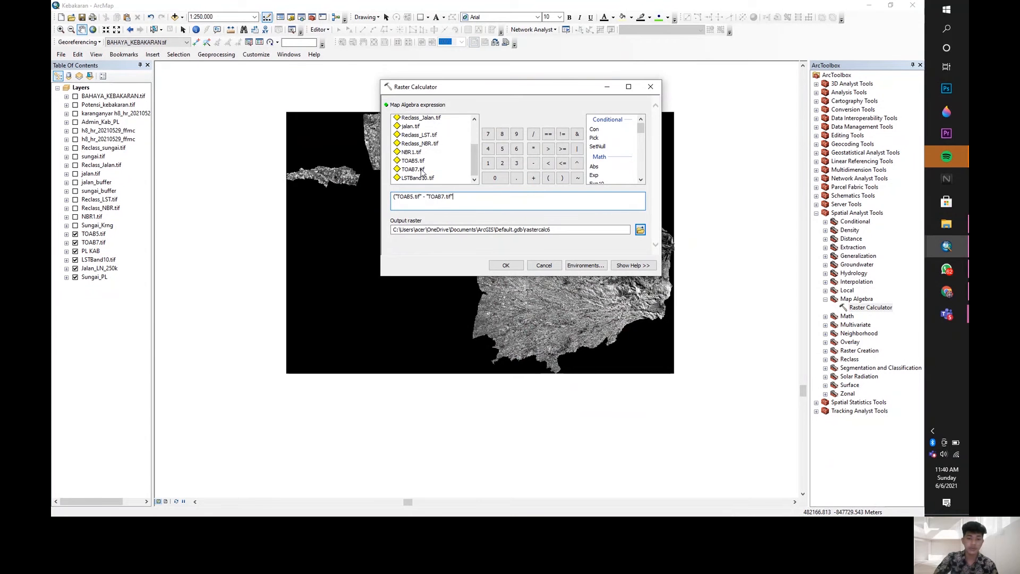
pyautogui.click(534, 134)
pyautogui.click(548, 179)
pyautogui.doubleClick(417, 162)
pyautogui.click(533, 178)
pyautogui.doubleClick(418, 169)
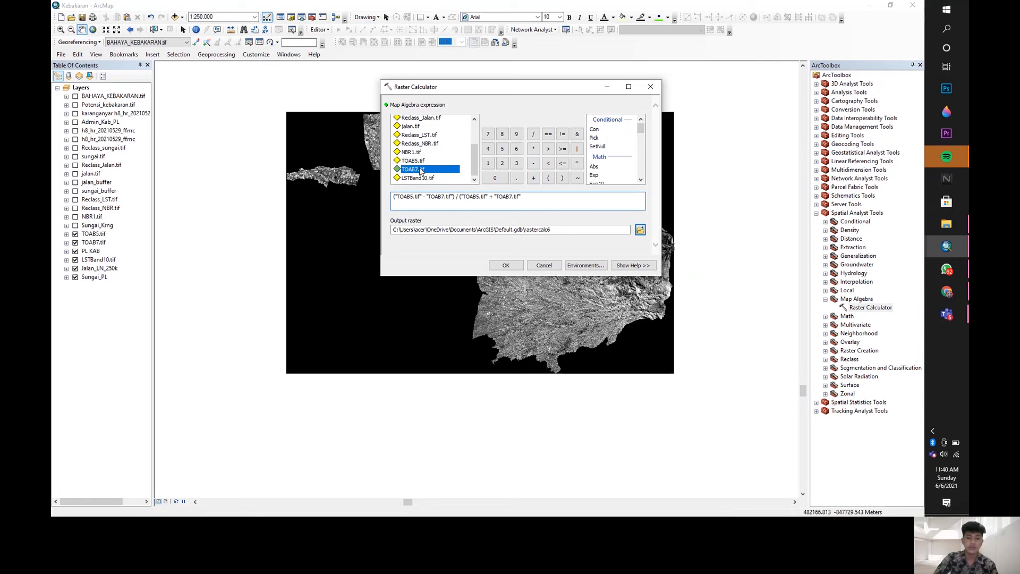
pyautogui.click(563, 179)
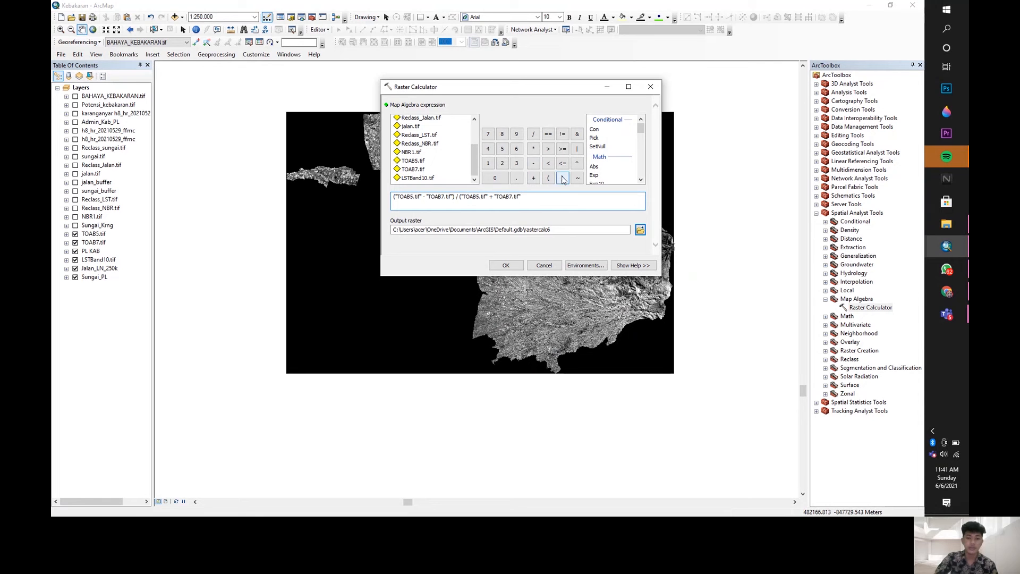
# Step: Name the output raster NBR1.tiff in Default.gdb and cancel the Raster Calculator without running it
pyautogui.click(558, 230)
pyautogui.press('BackSpace')
pyautogui.press('BackSpace')
pyautogui.press('BackSpace')
pyautogui.press('BackSpace')
pyautogui.press('BackSpace')
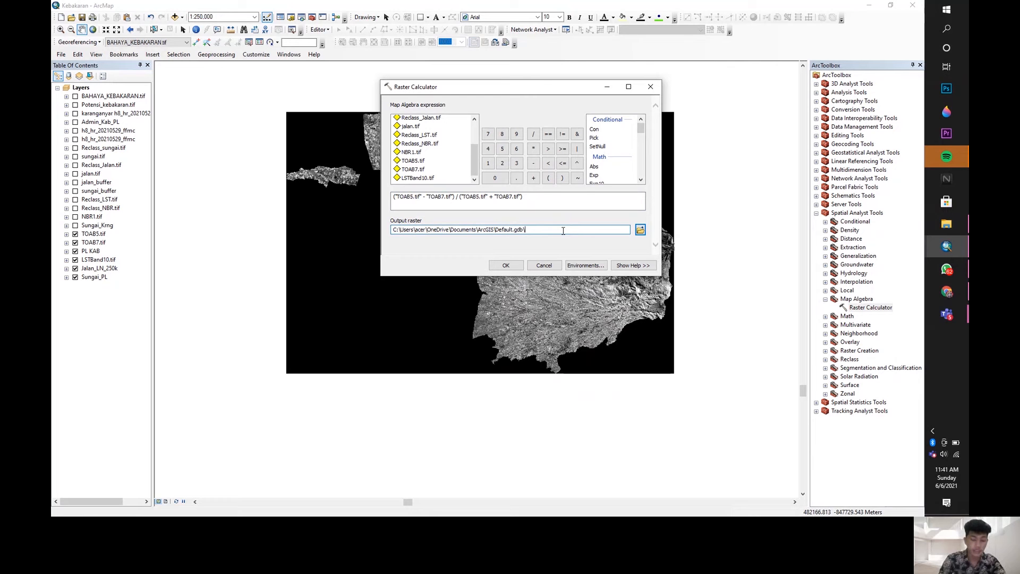
pyautogui.write('NBR')
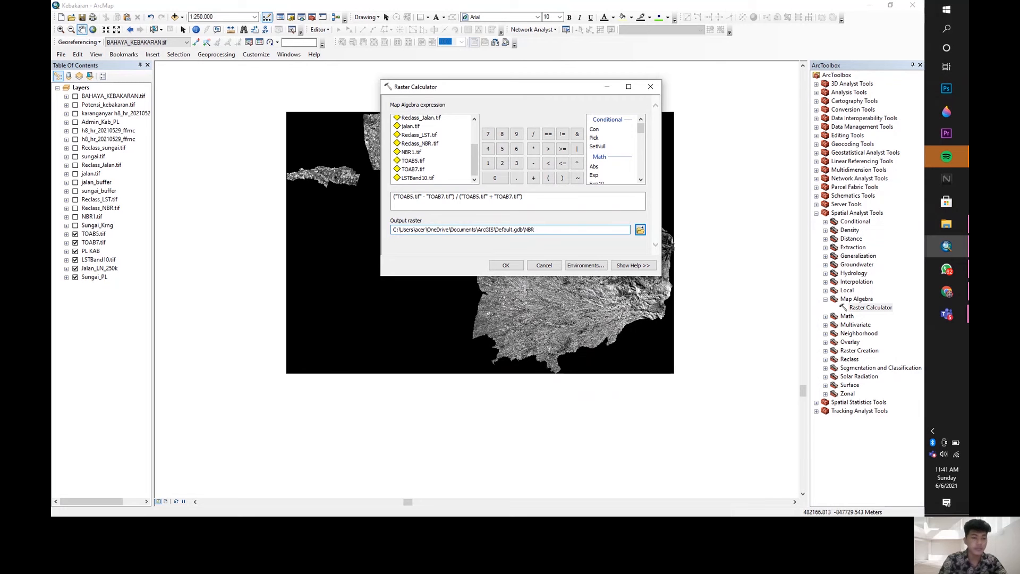
pyautogui.write('1')
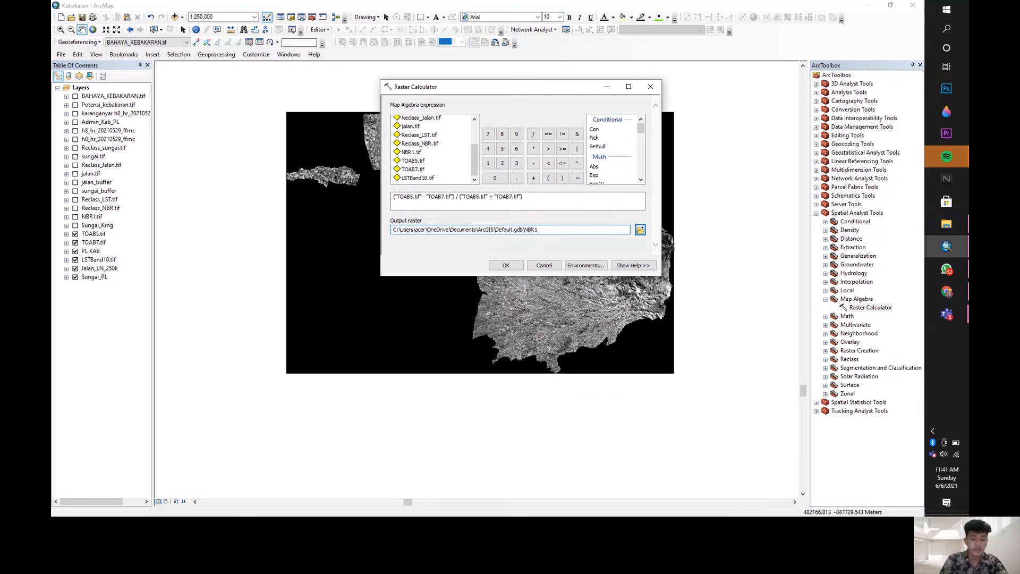
pyautogui.write('.tiff')
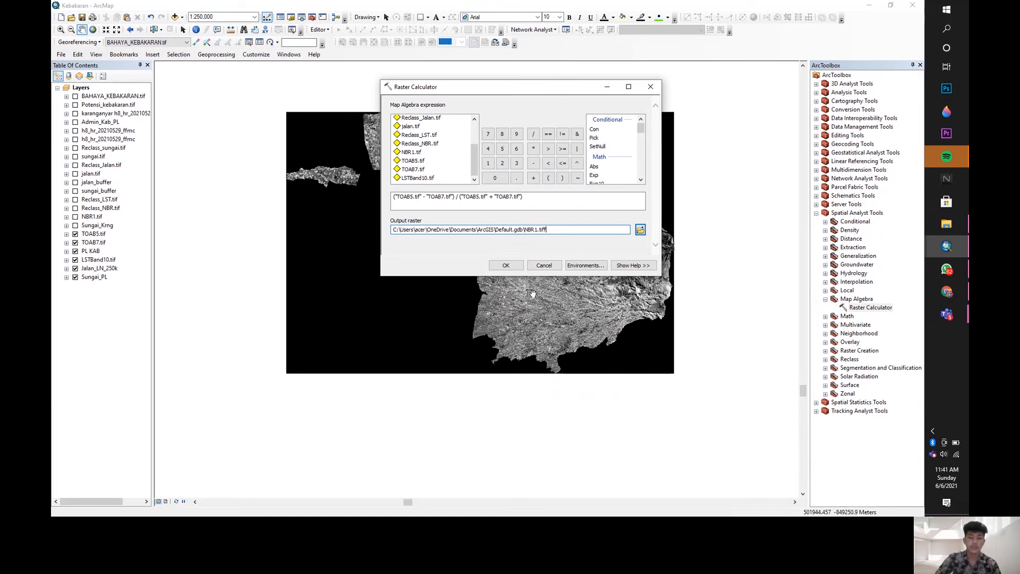
pyautogui.click(506, 265)
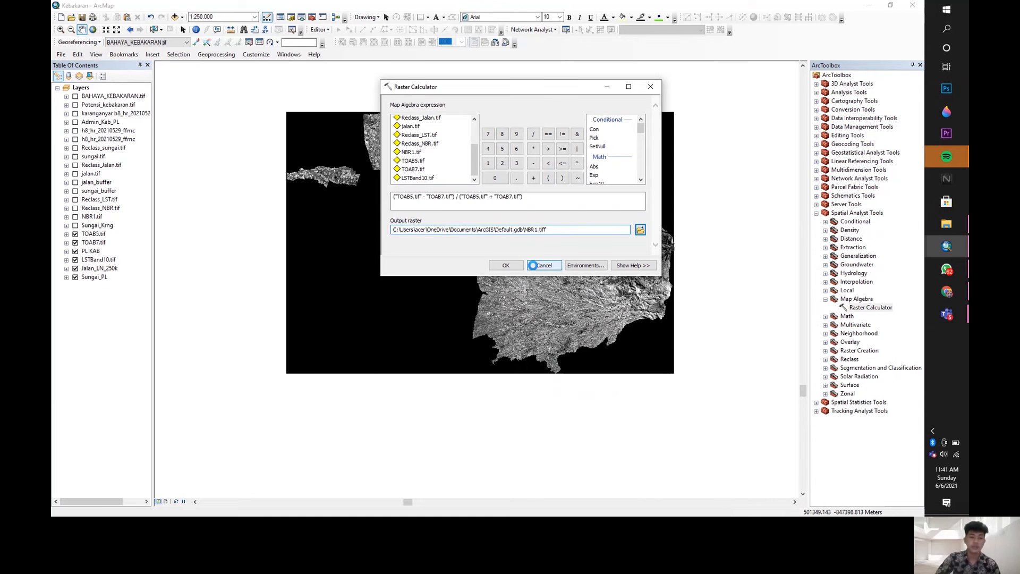
# Step: Show only NBR1.tif with its legend expanded, hiding the TOAB5, TOAB7, PL KAB, LSTBand10, Jalan_LN_250k and Sungai_PL layers
pyautogui.click(75, 217)
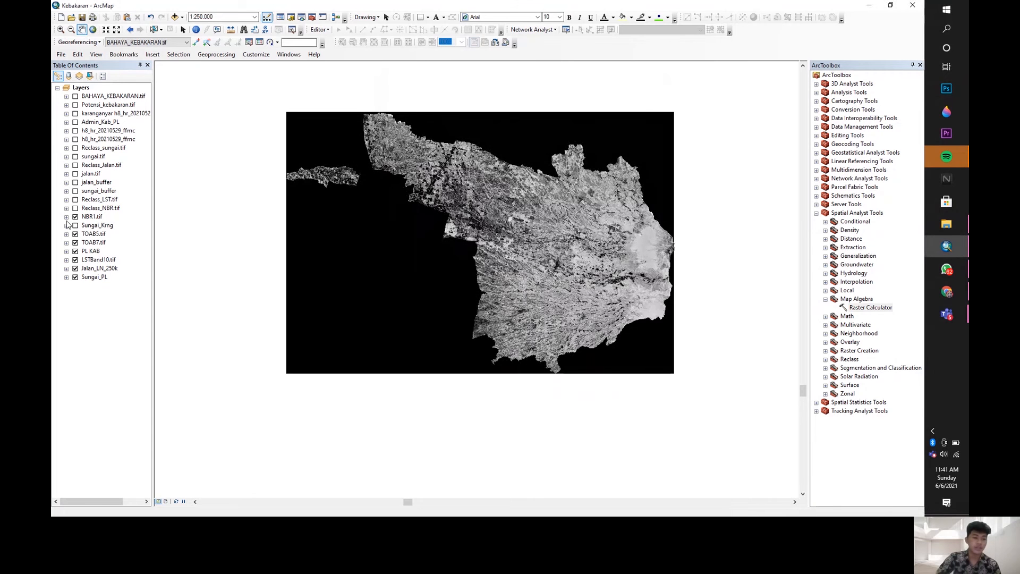
pyautogui.click(66, 217)
pyautogui.click(75, 277)
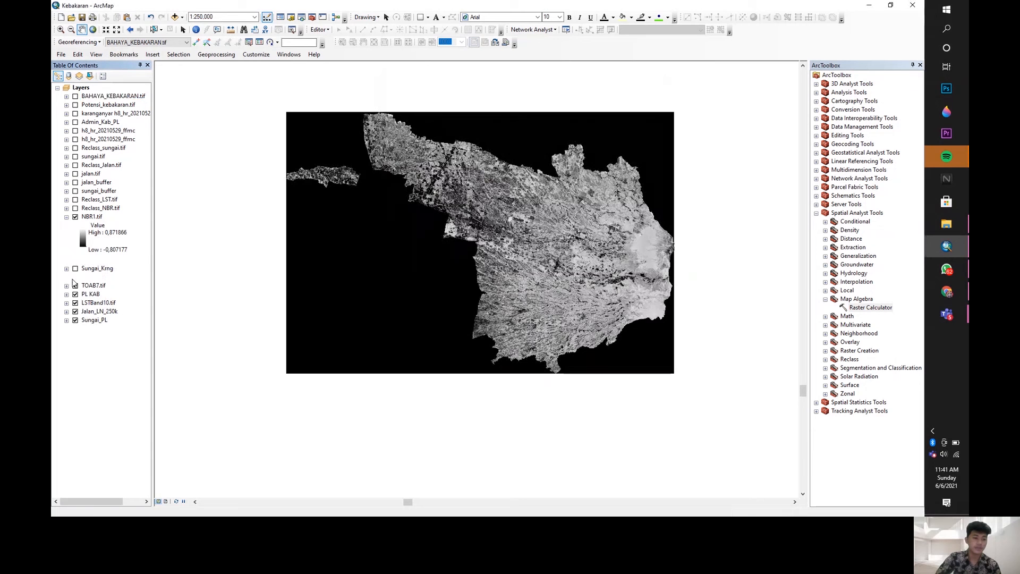
pyautogui.click(74, 285)
pyautogui.click(75, 294)
pyautogui.click(75, 303)
pyautogui.click(75, 311)
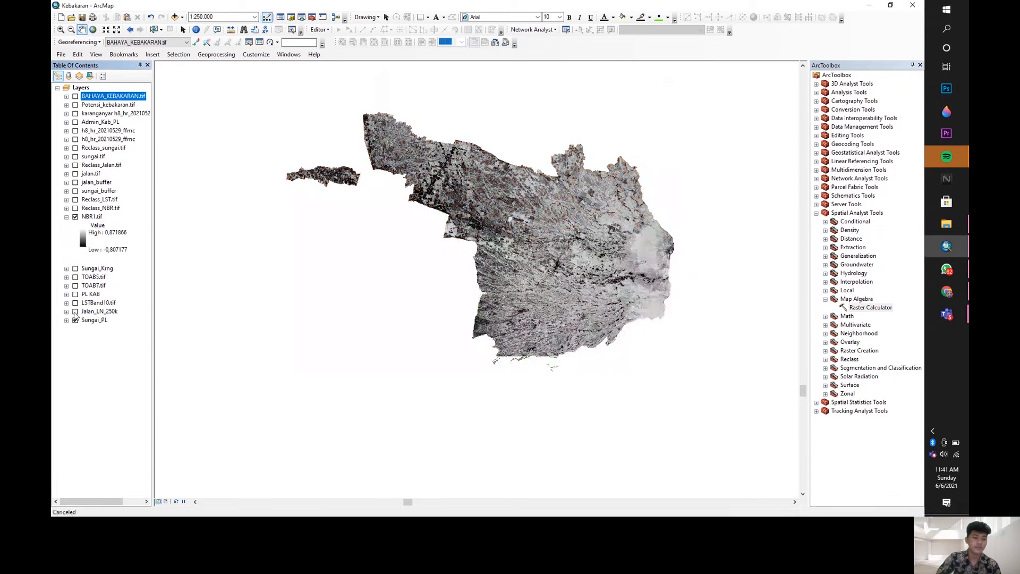
pyautogui.click(75, 320)
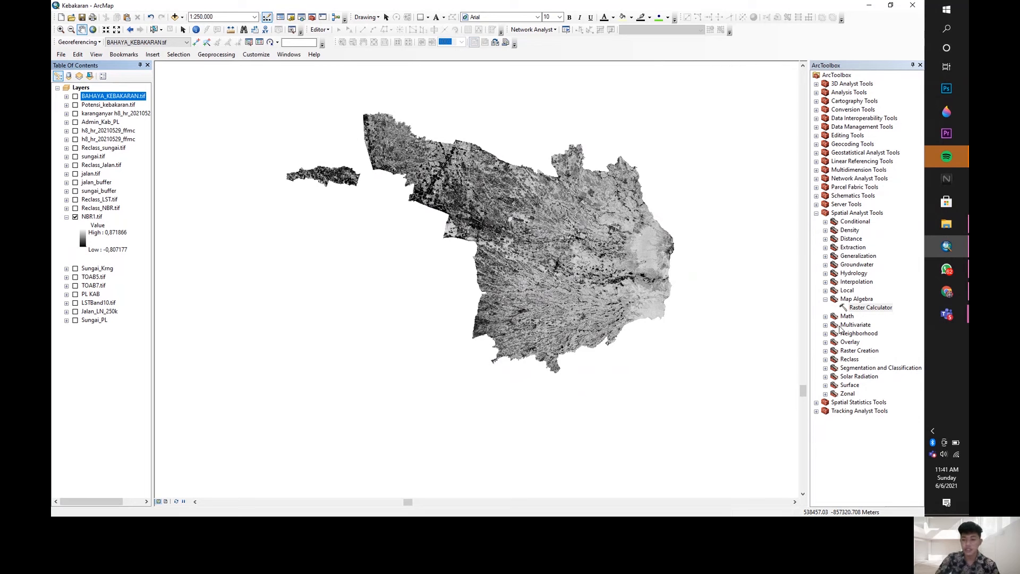
# Step: Open the Spatial Analyst Reclassify tool with NBR1.tif as the input raster, keeping Value as the reclass field
pyautogui.click(825, 360)
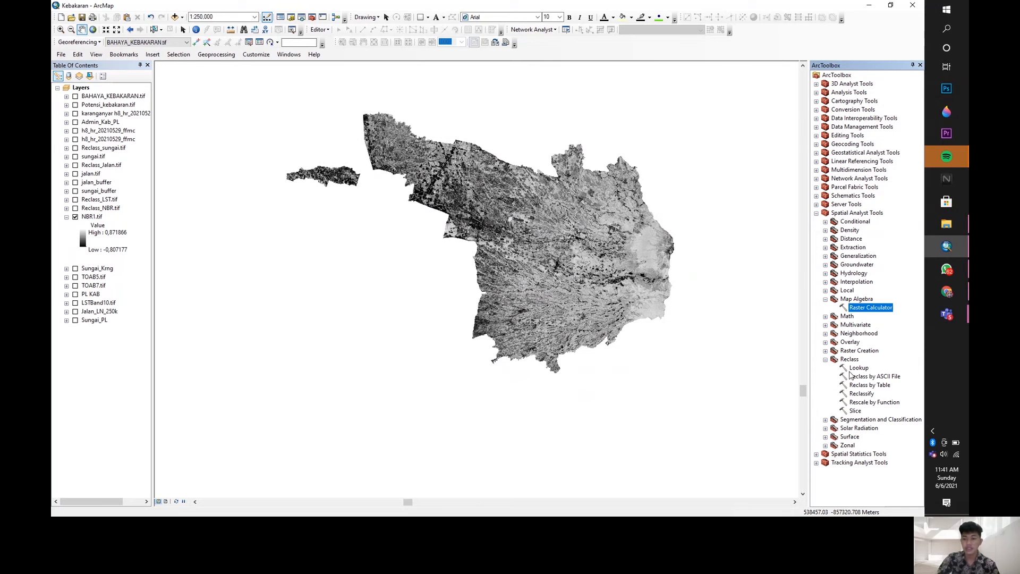
pyautogui.doubleClick(862, 394)
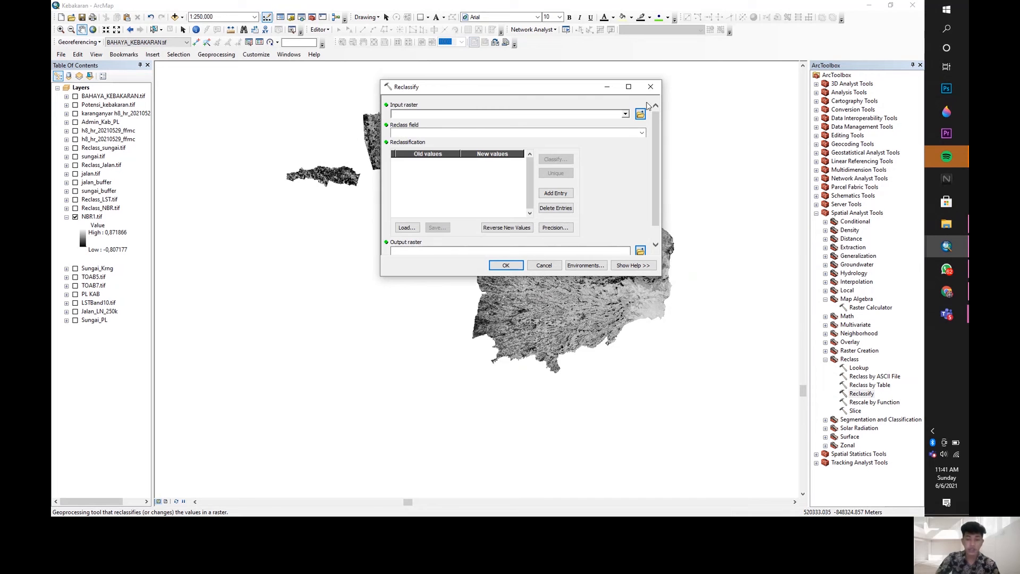
pyautogui.click(625, 114)
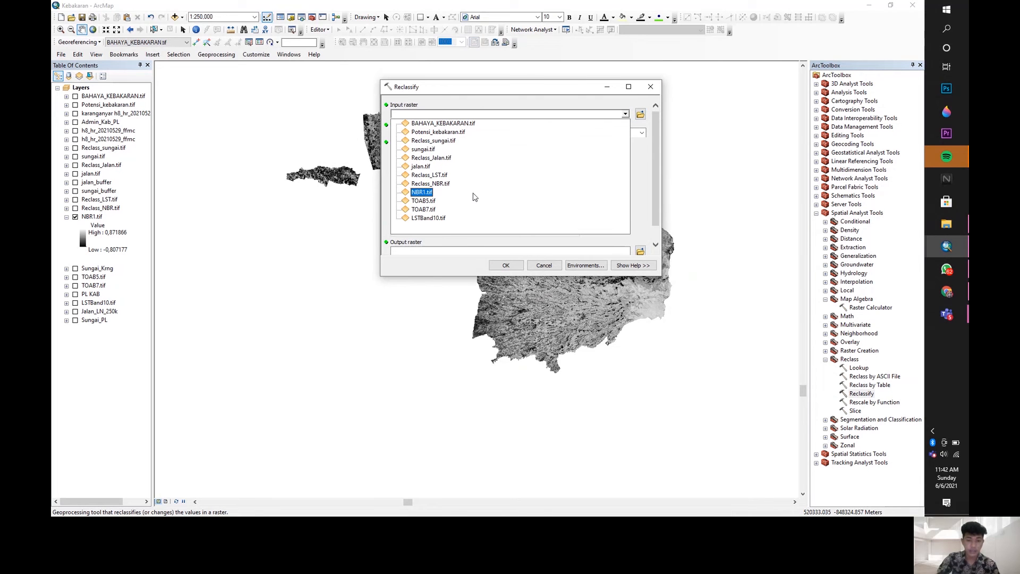
pyautogui.click(459, 193)
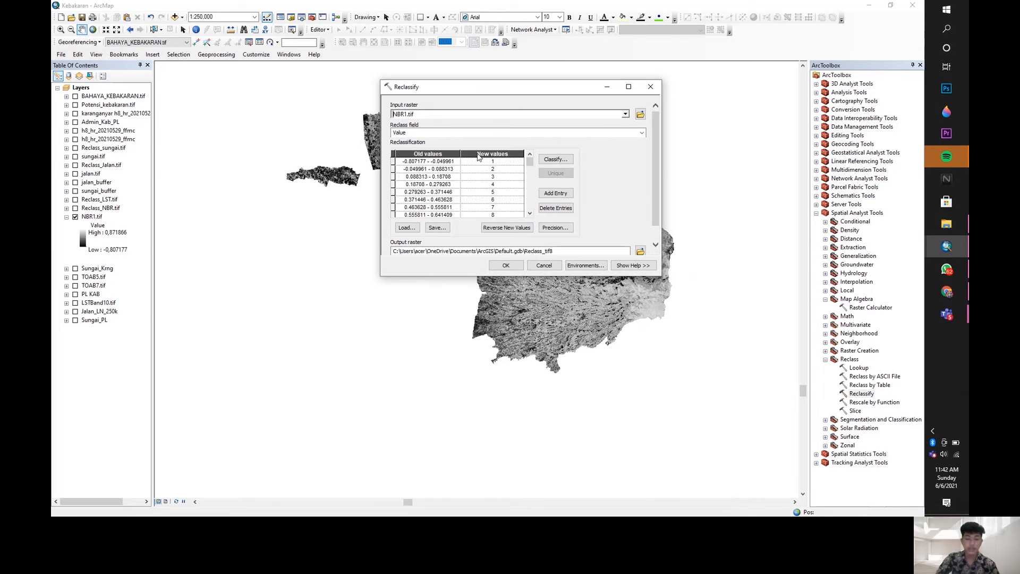
pyautogui.click(641, 133)
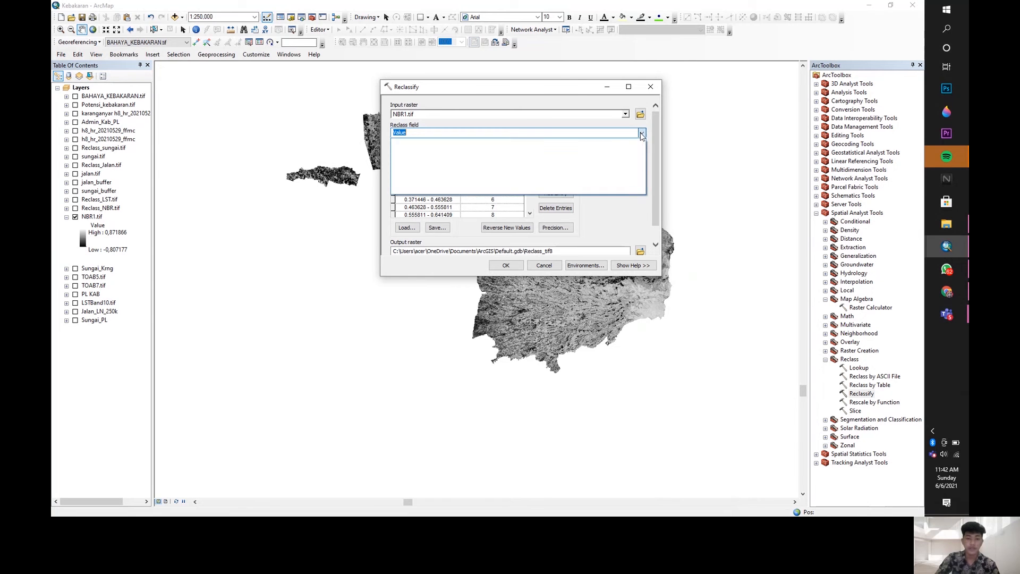
pyautogui.click(642, 134)
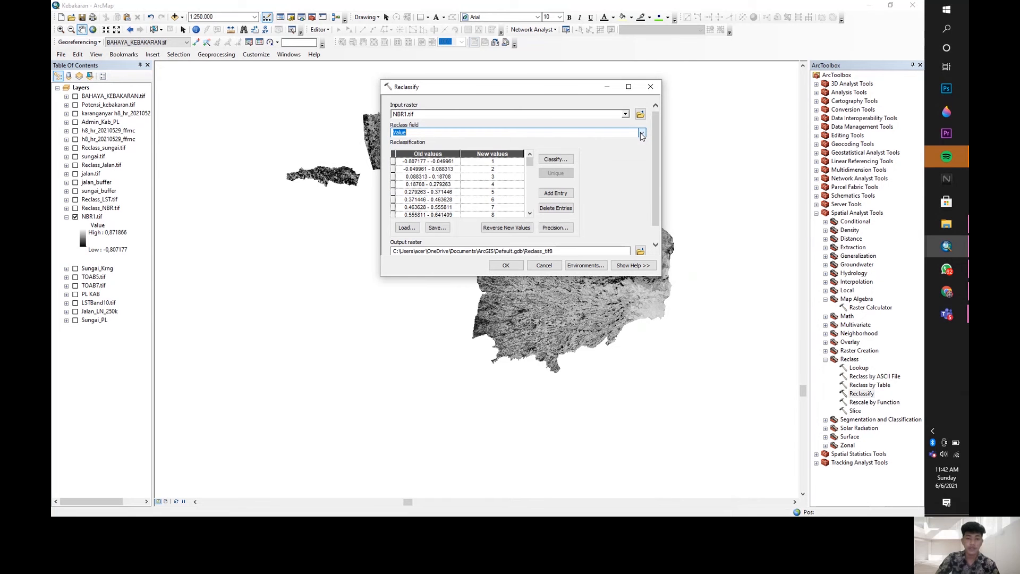
# Step: Set the NBR1.tif classification method to Equal Interval with 5 classes
pyautogui.click(554, 161)
pyautogui.press('Return')
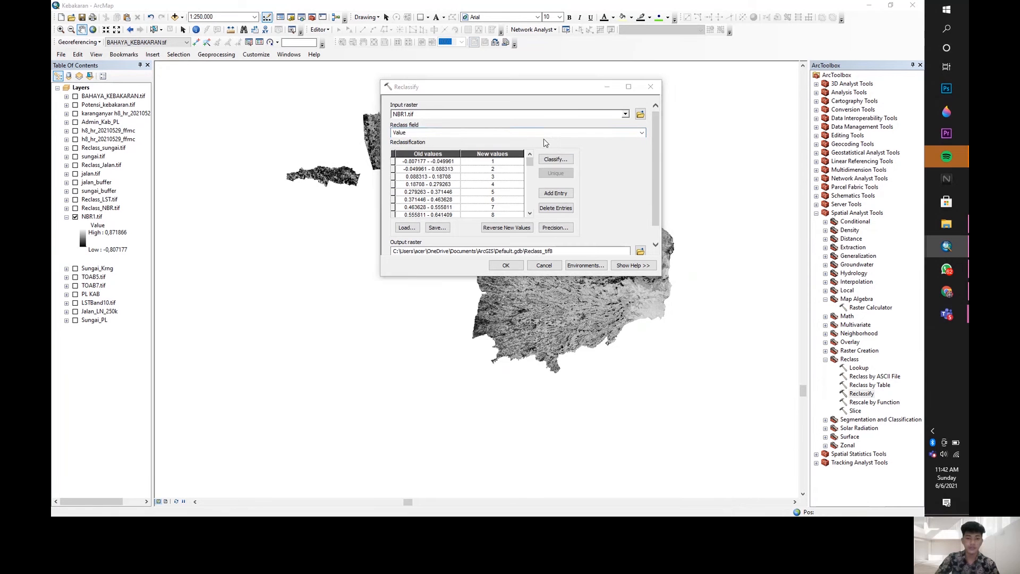
pyautogui.click(472, 90)
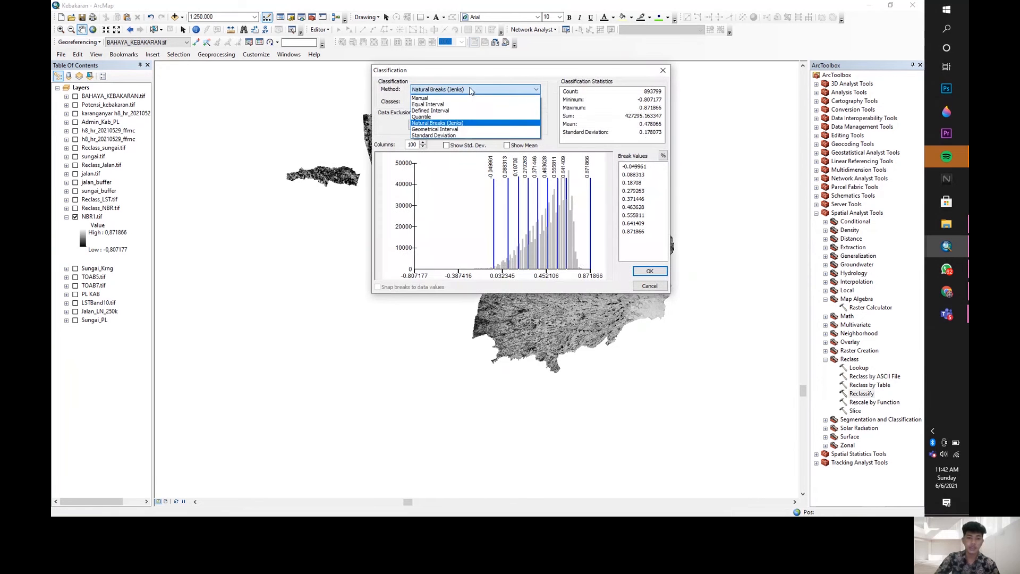
pyautogui.click(458, 105)
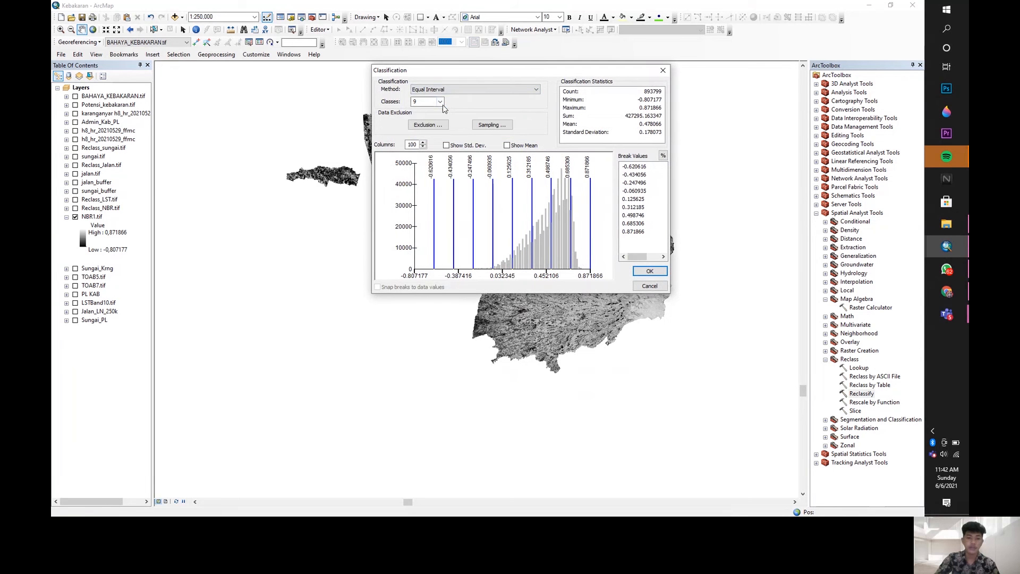
pyautogui.click(441, 104)
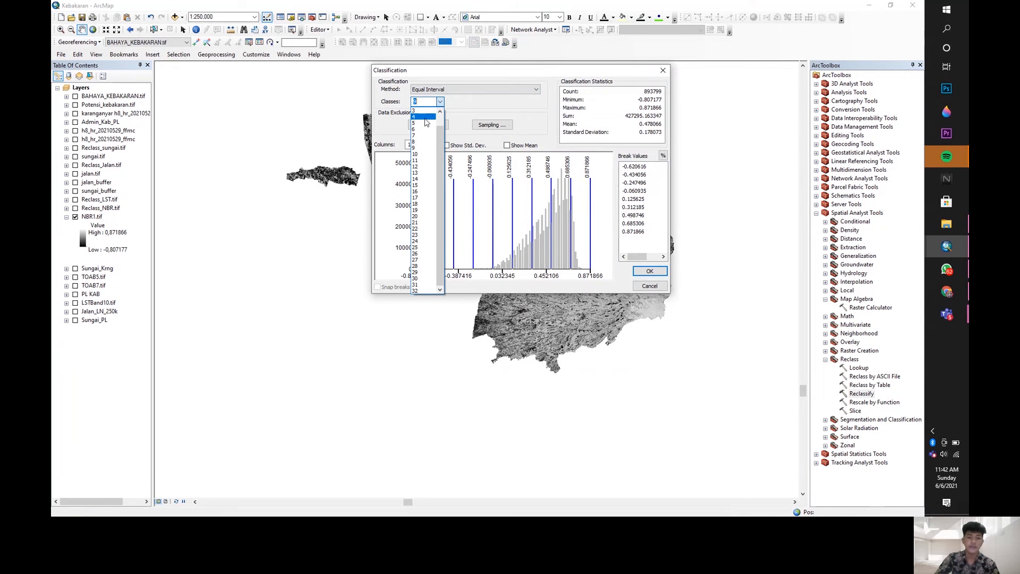
pyautogui.click(425, 124)
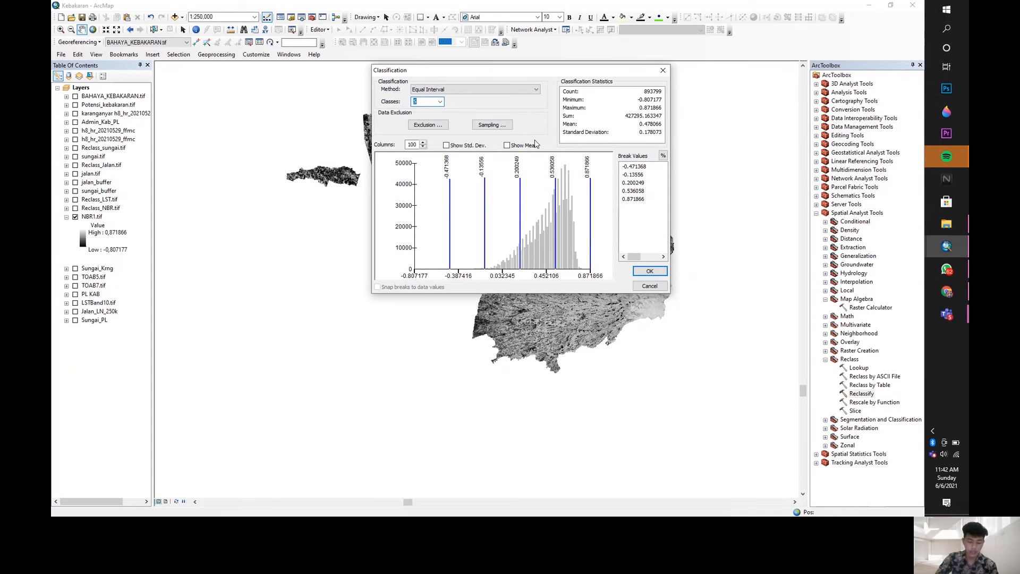
# Step: Accept the classification, reverse the new class values, name the output raster Reclass_NBR in Default.gdb, and cancel the Reclassify tool without running it
pyautogui.click(650, 271)
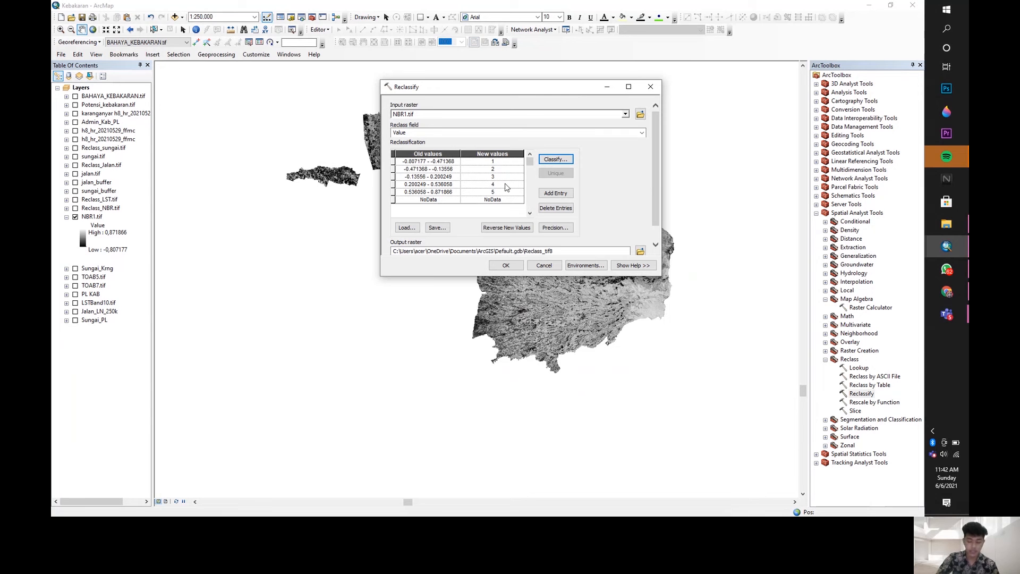
pyautogui.click(502, 229)
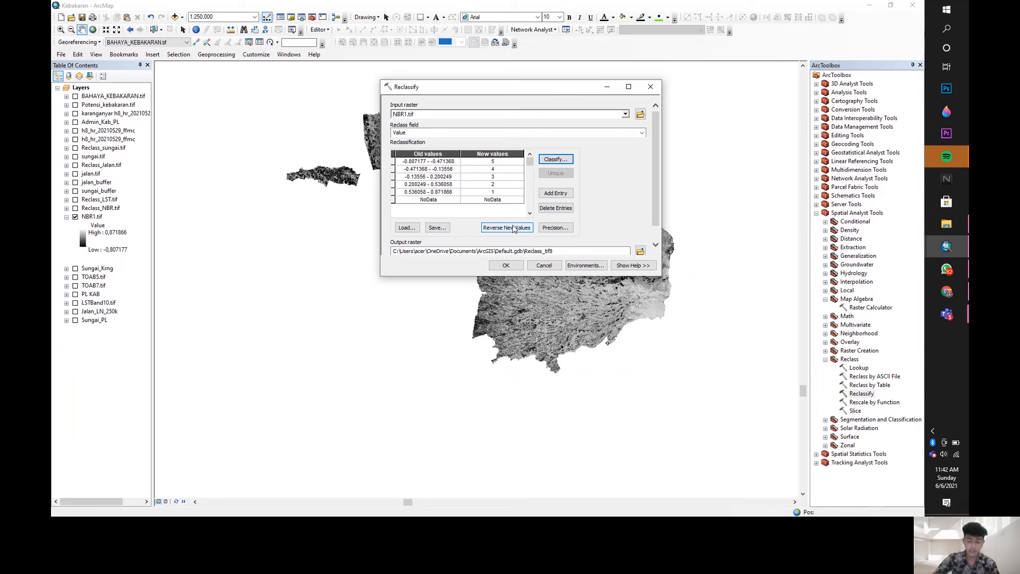
pyautogui.scroll(-1, 630, 194)
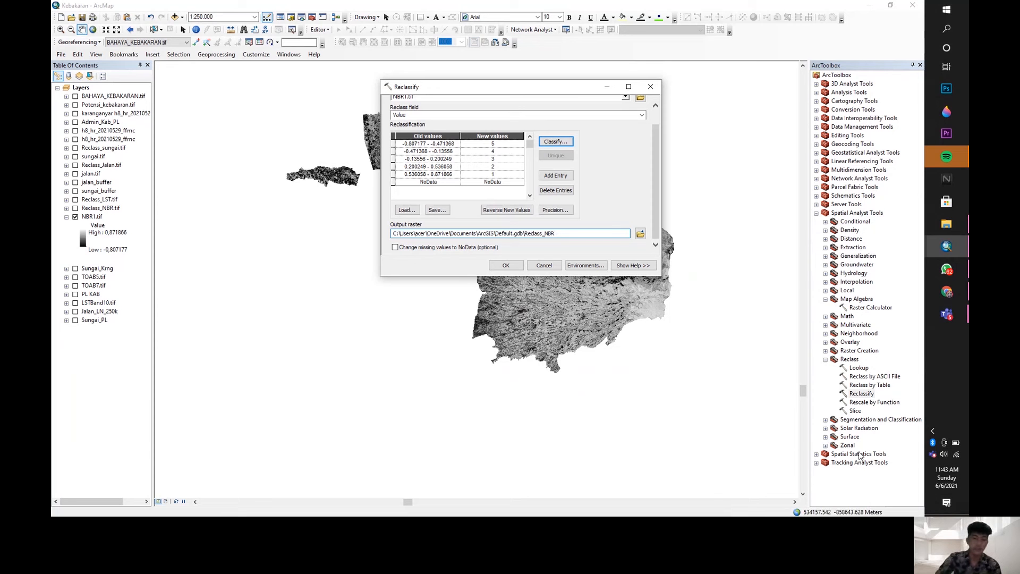
pyautogui.click(535, 266)
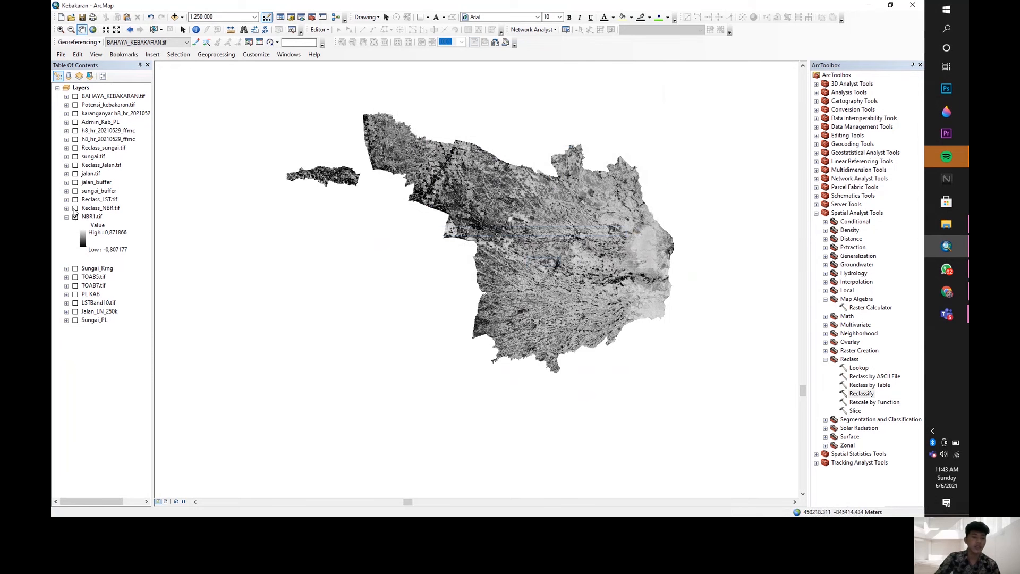
# Step: Show the Reclass_NBR.tif layer, collapse the NBR1.tif legend, and expand the Reclass_NBR.tif legend to review its classes before collapsing it
pyautogui.click(75, 208)
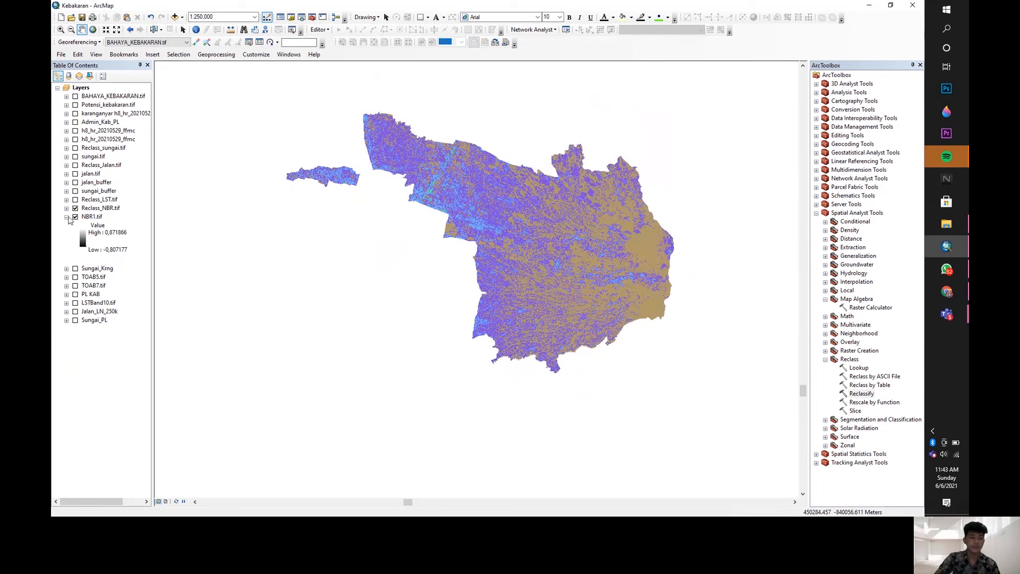
pyautogui.click(67, 216)
pyautogui.click(67, 208)
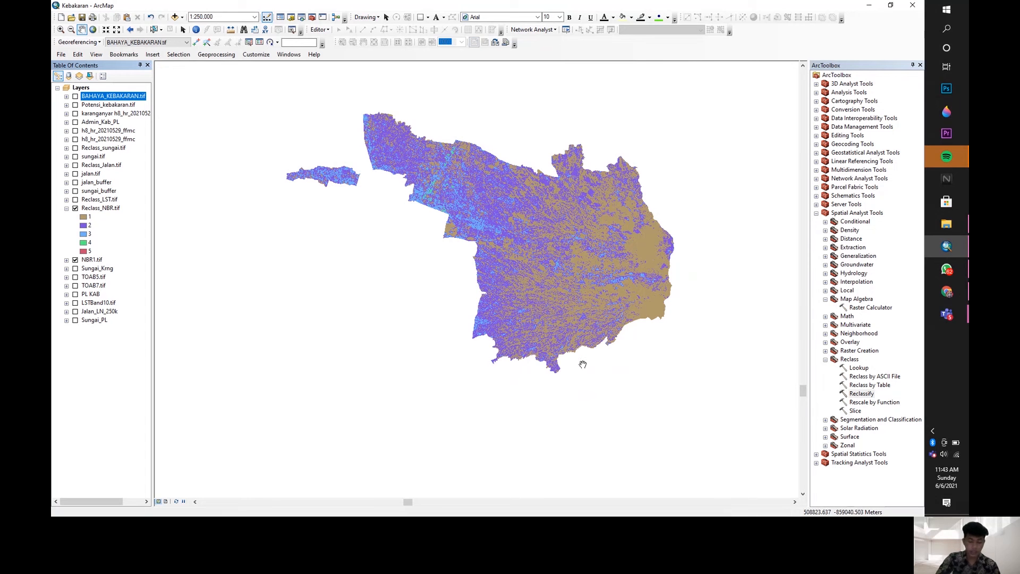
pyautogui.click(67, 208)
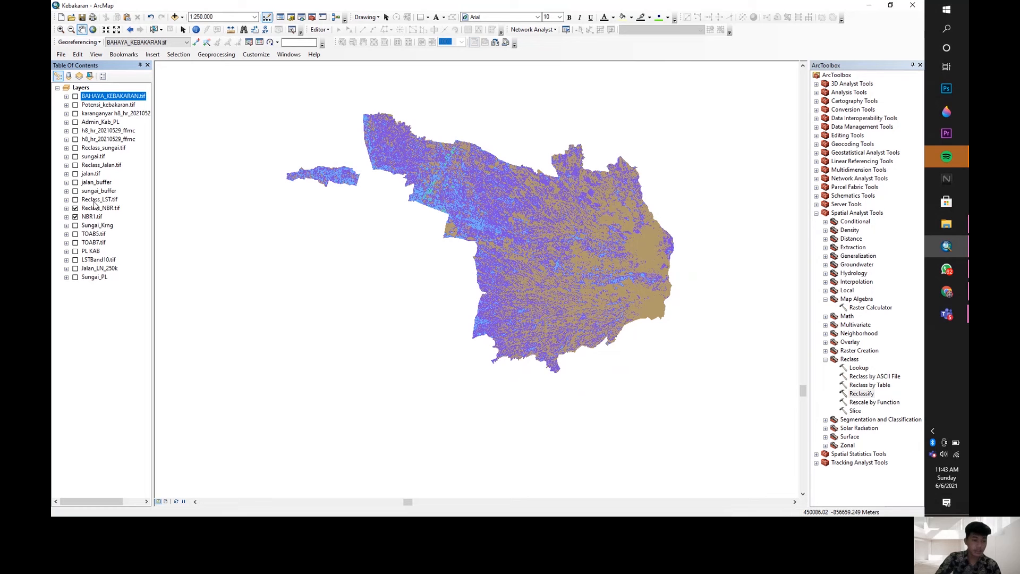
# Step: Turn on LSTBand10.tif with its legend expanded and open the symbology settings in its layer properties
pyautogui.click(75, 260)
pyautogui.click(67, 259)
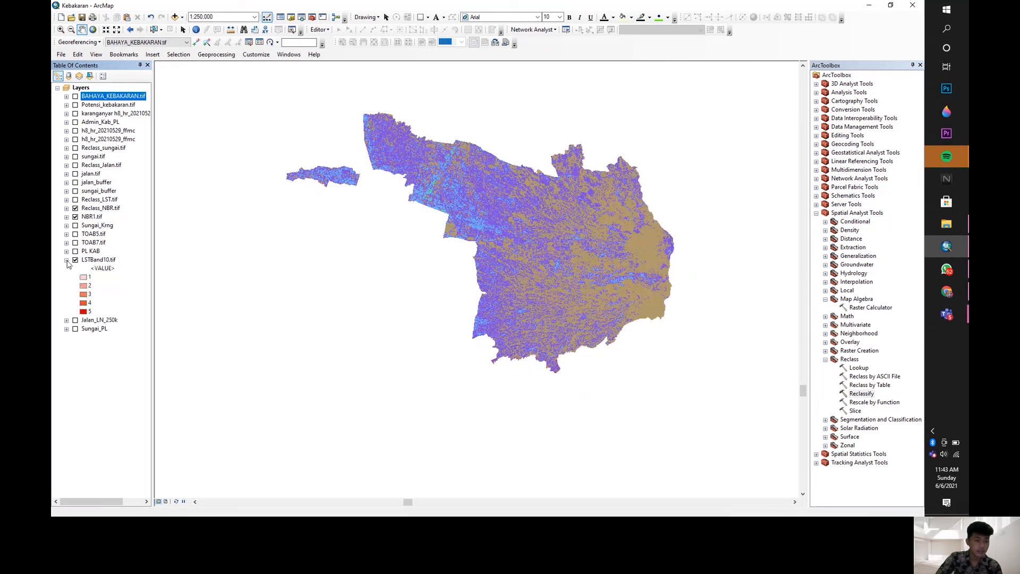
pyautogui.click(85, 261)
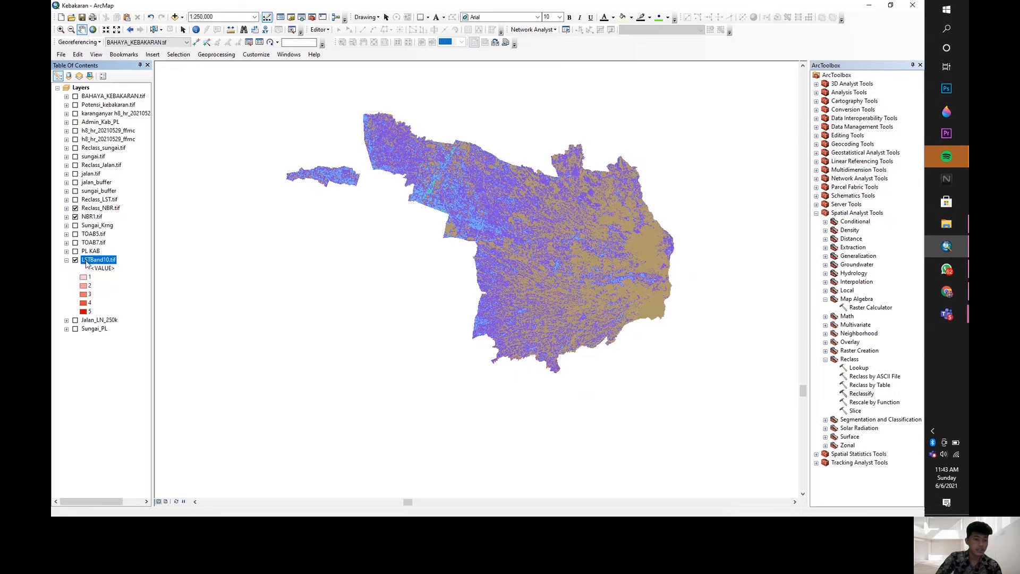
pyautogui.rightClick(87, 264)
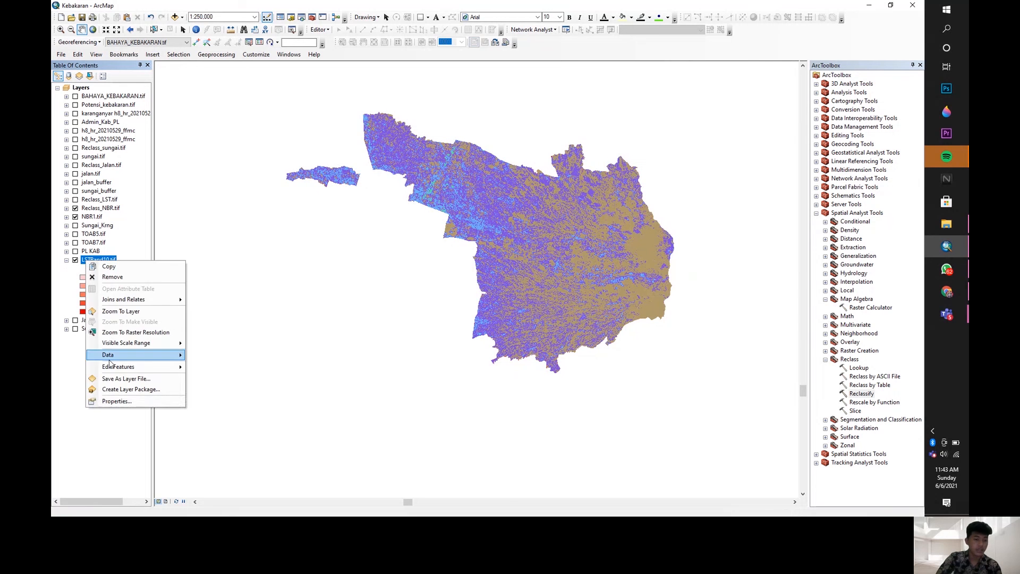
pyautogui.click(111, 404)
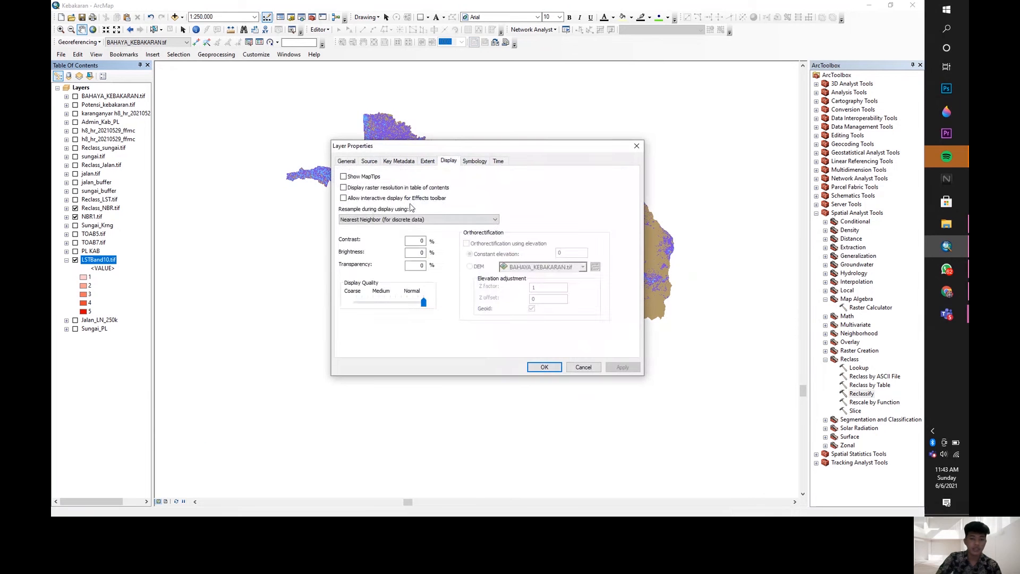
pyautogui.click(475, 161)
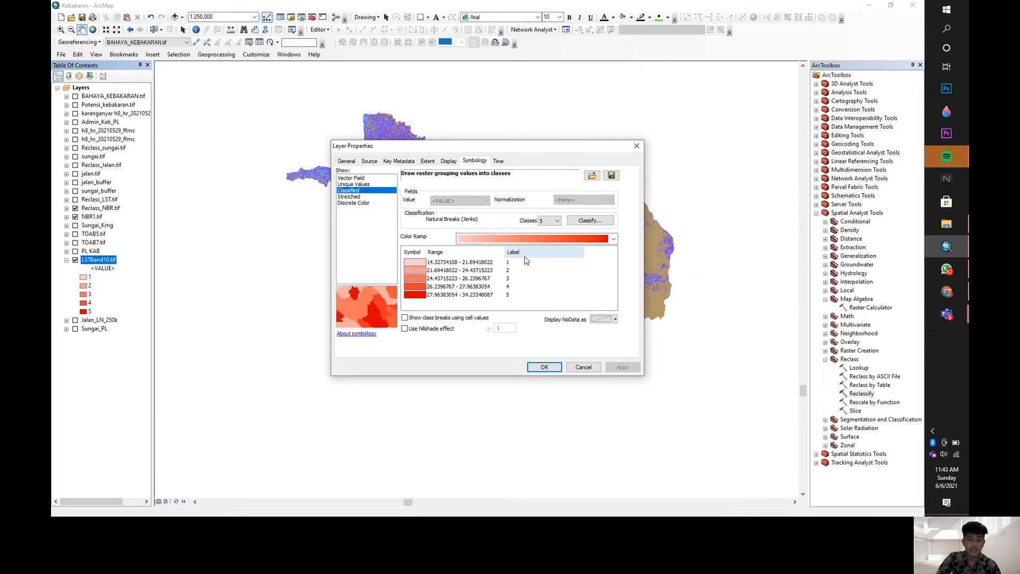
# Step: Examine the class labels and available color ramps in the LSTBand10.tif symbology, and close the layer properties without changing them
pyautogui.click(512, 263)
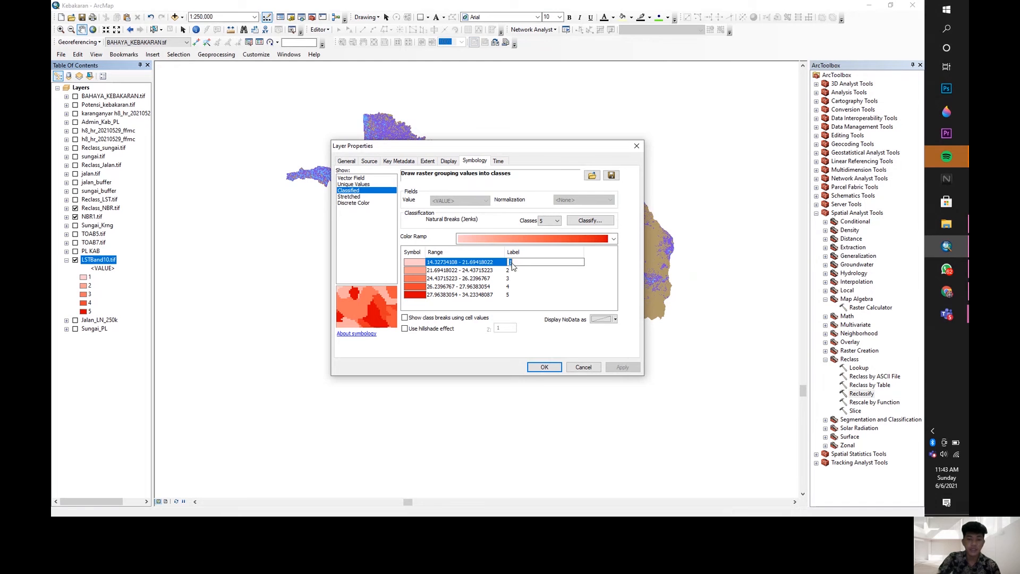
pyautogui.click(524, 304)
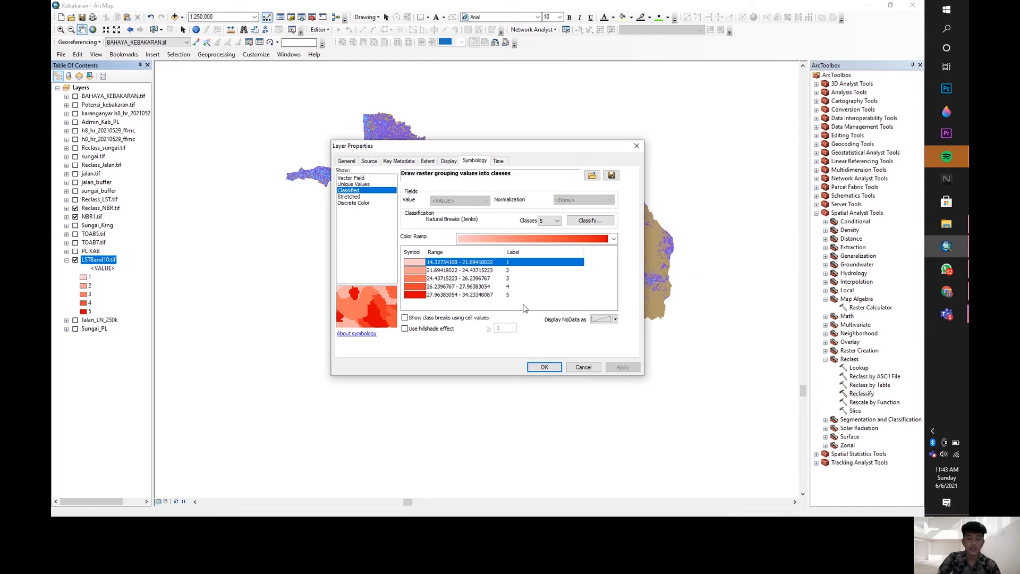
pyautogui.click(511, 270)
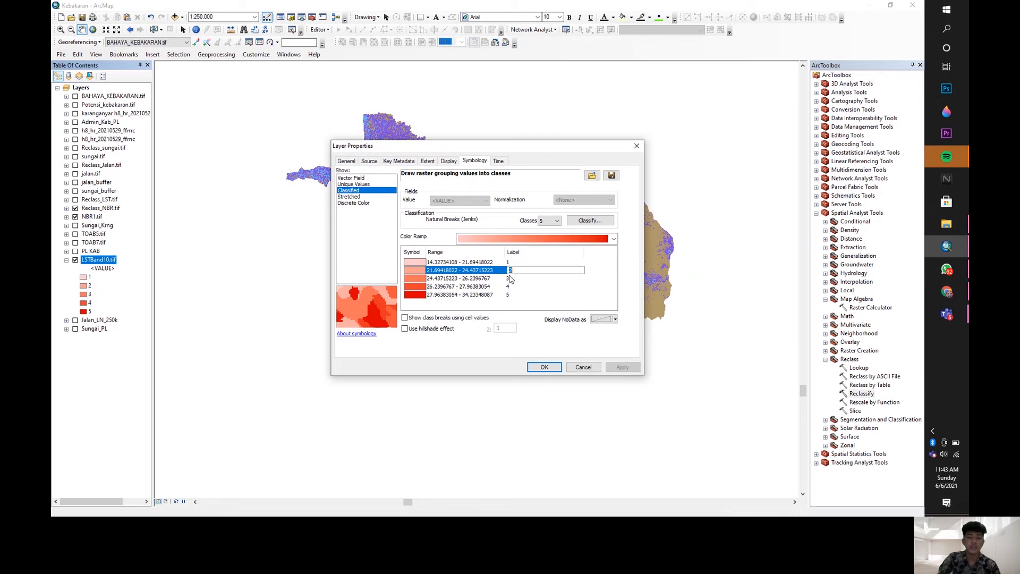
pyautogui.click(514, 303)
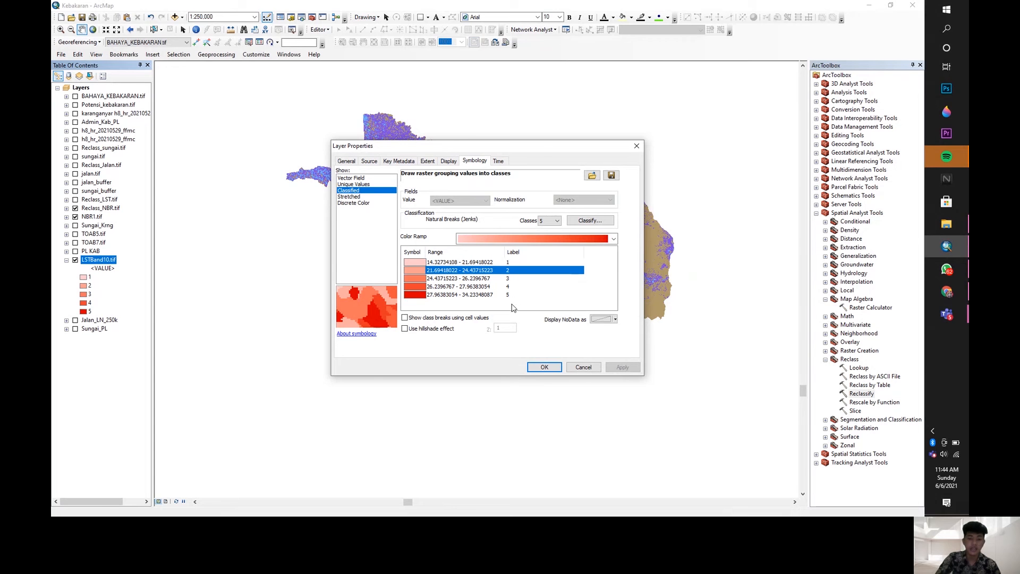
pyautogui.click(512, 263)
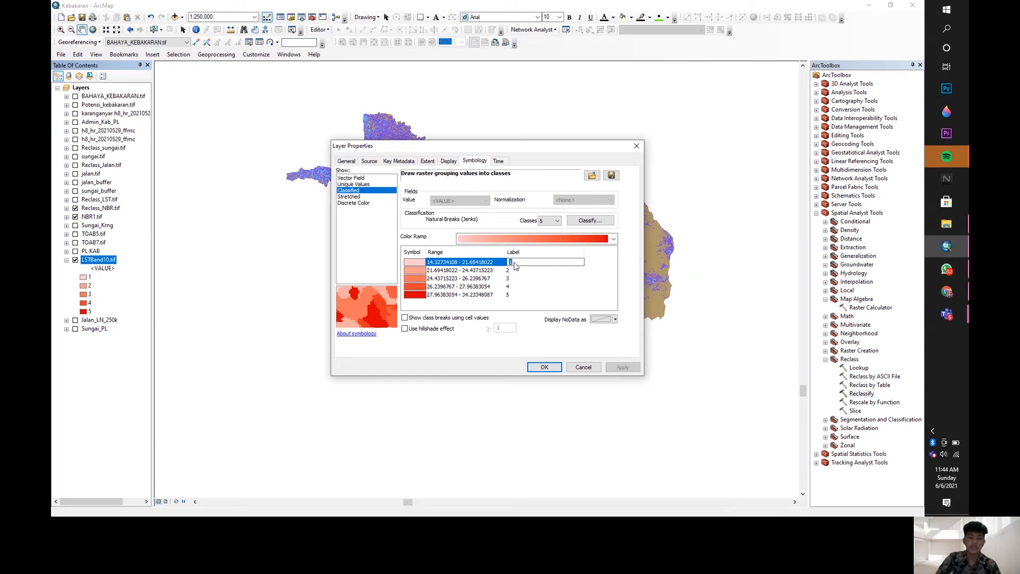
pyautogui.press('Return')
pyautogui.click(512, 280)
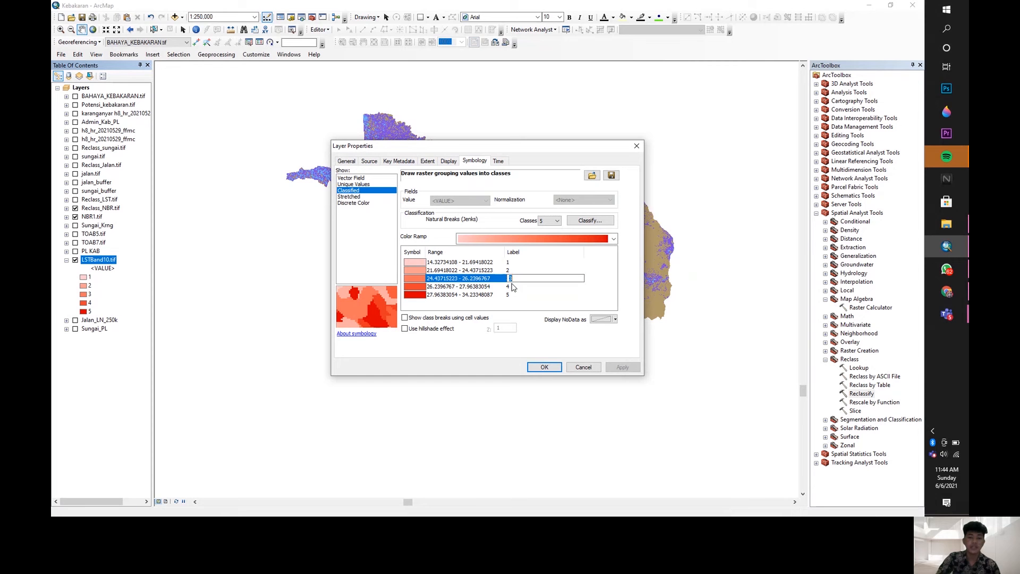
pyautogui.click(614, 238)
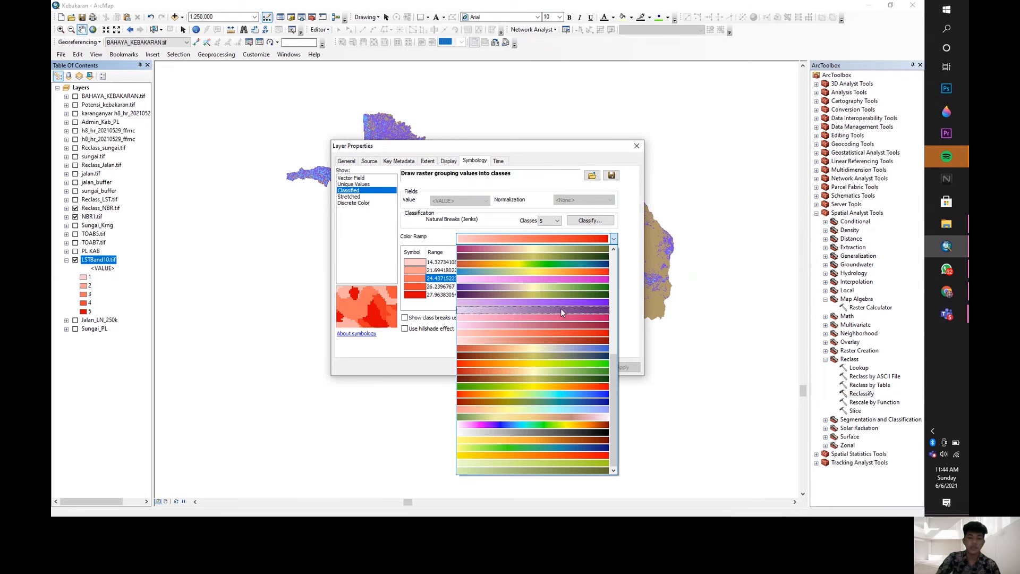
pyautogui.click(614, 239)
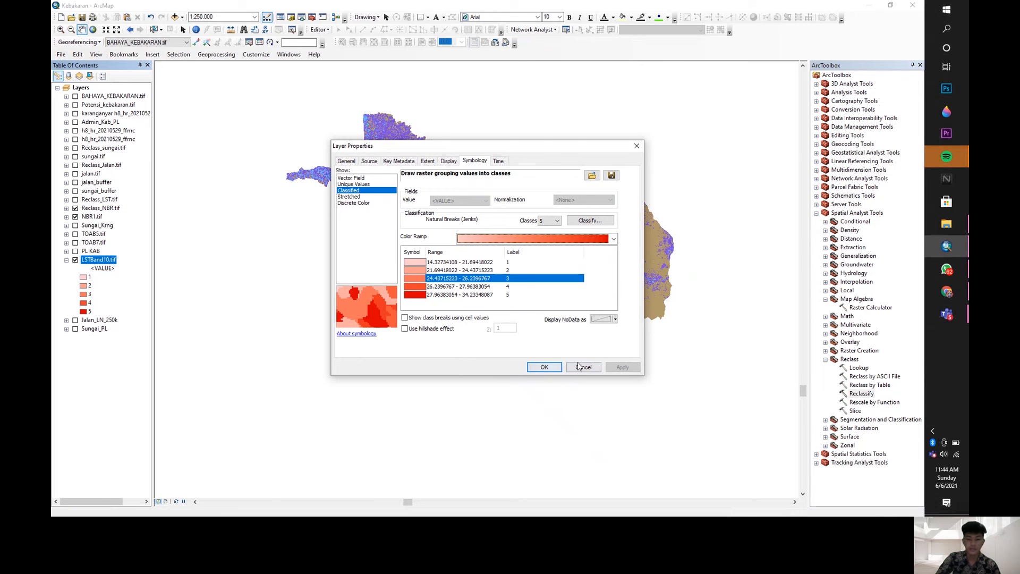
pyautogui.click(544, 367)
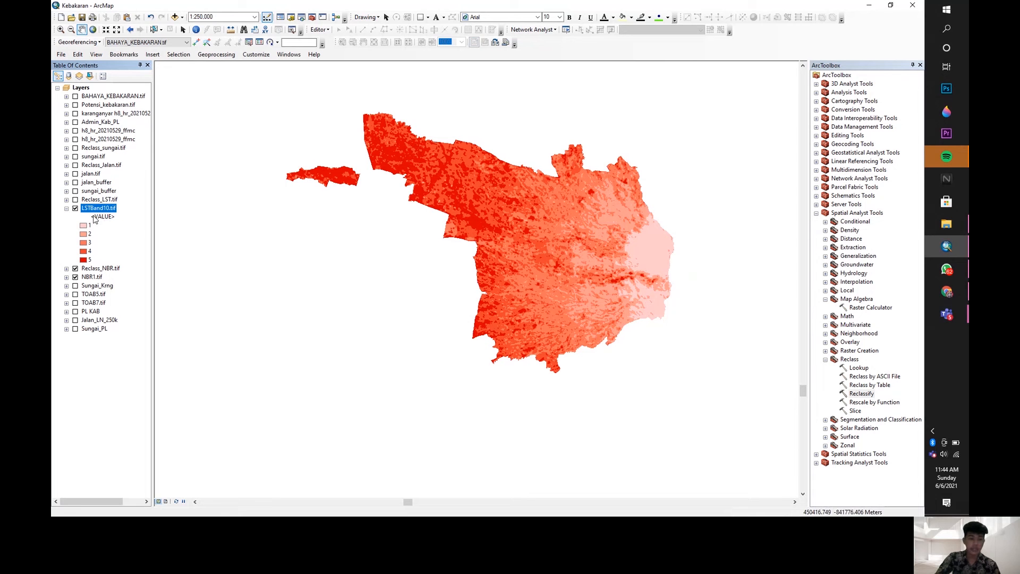
# Step: Move LSTBand10.tif directly below NBR1.tif in the layer order
pyautogui.moveTo(98, 211); pyautogui.dragTo(92, 281)
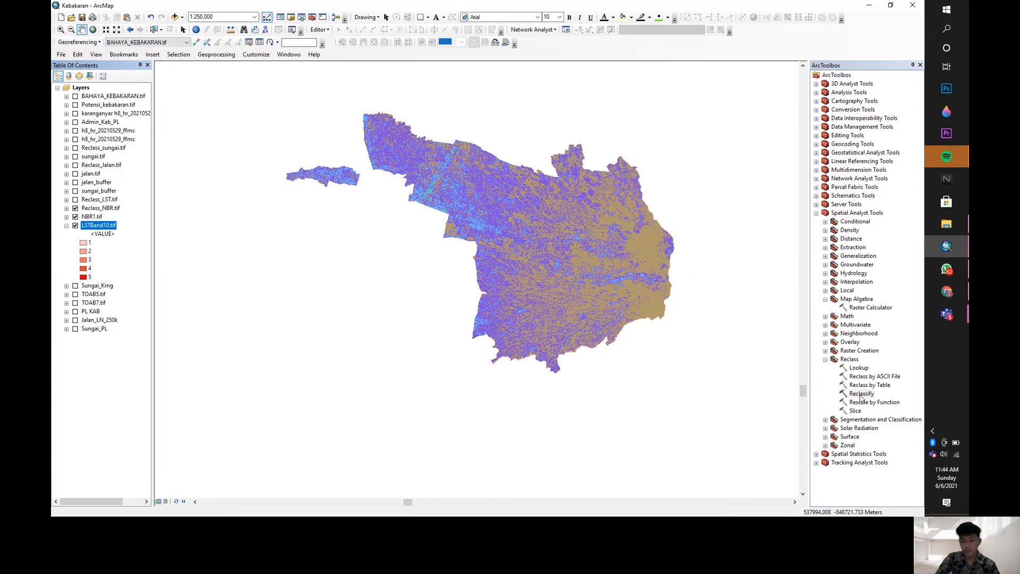
# Step: Set up Reclassify for LSTBand10.tif on the Value field with output raster Reclass_LST in Default.gdb, and cancel without running it
pyautogui.click(856, 213)
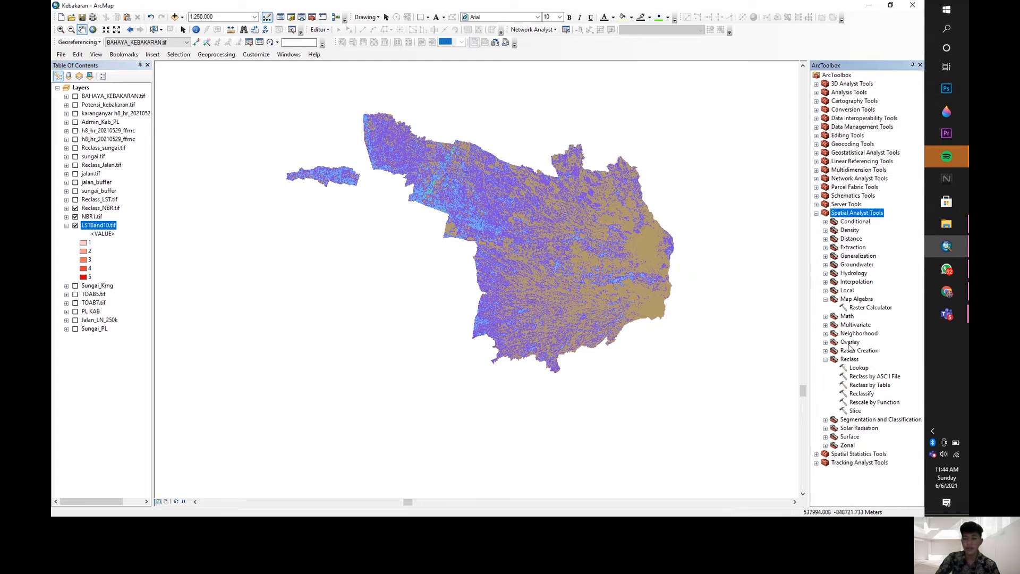
pyautogui.click(849, 361)
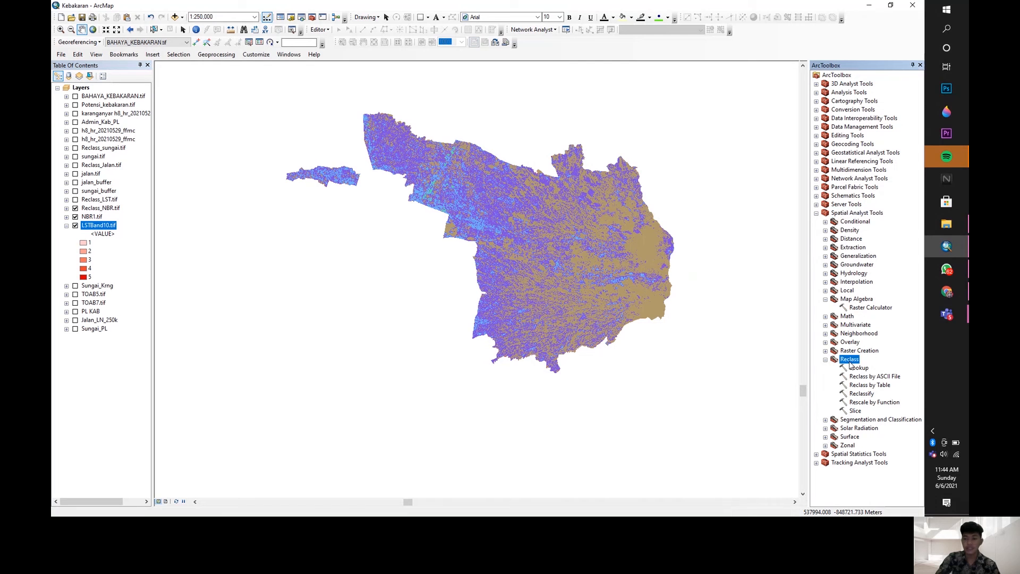
pyautogui.doubleClick(861, 394)
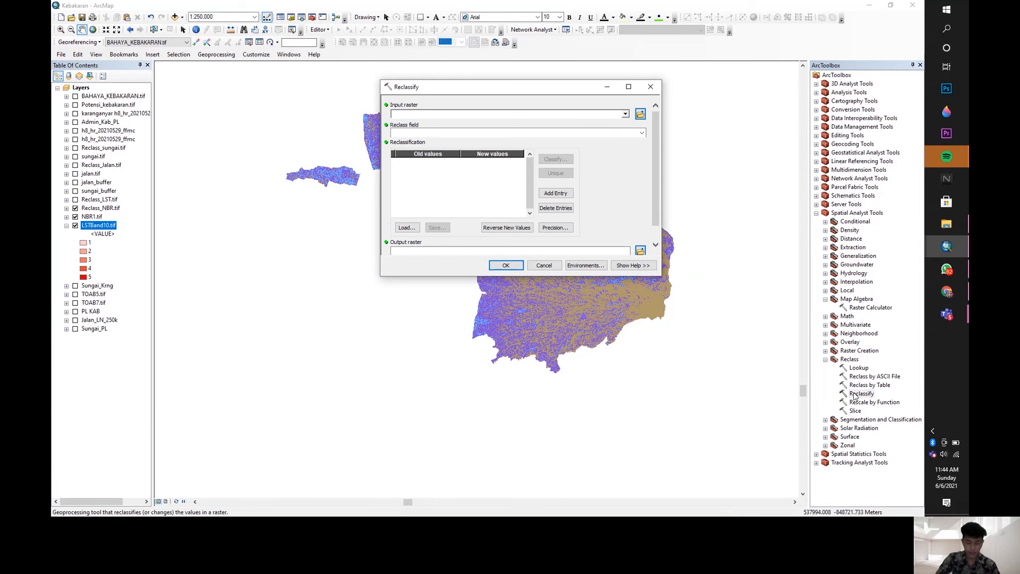
pyautogui.click(626, 116)
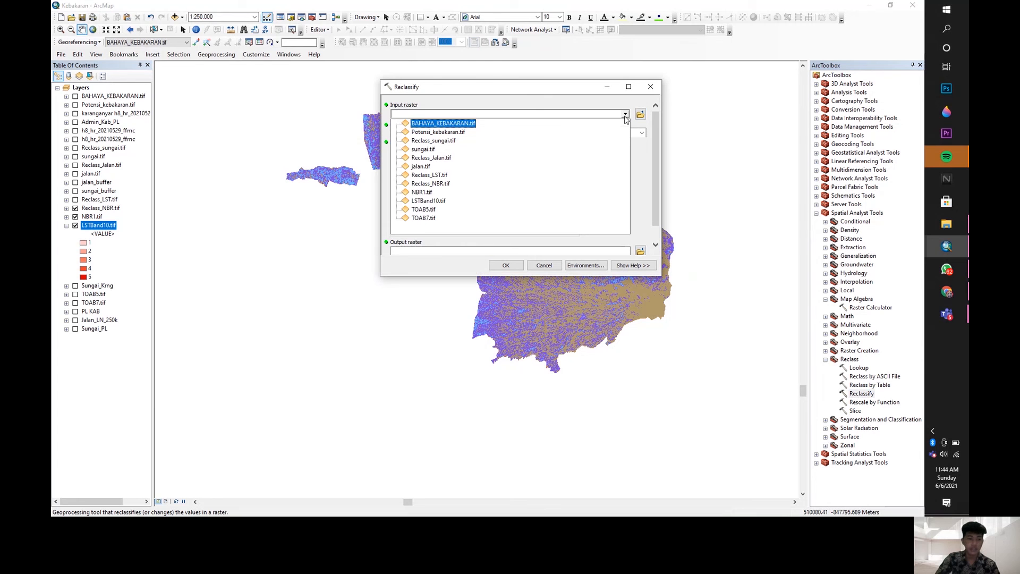
pyautogui.click(427, 202)
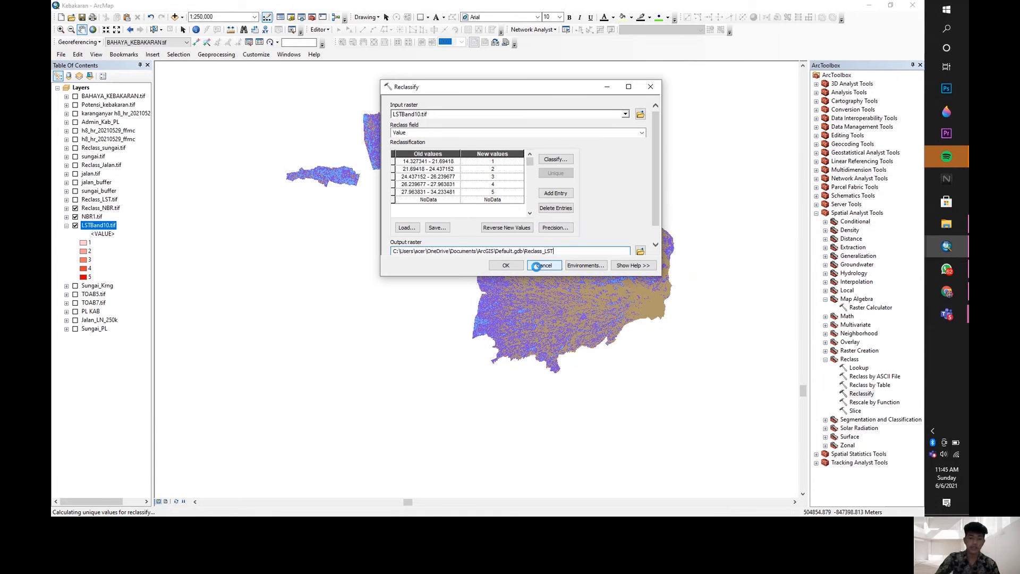
pyautogui.click(532, 266)
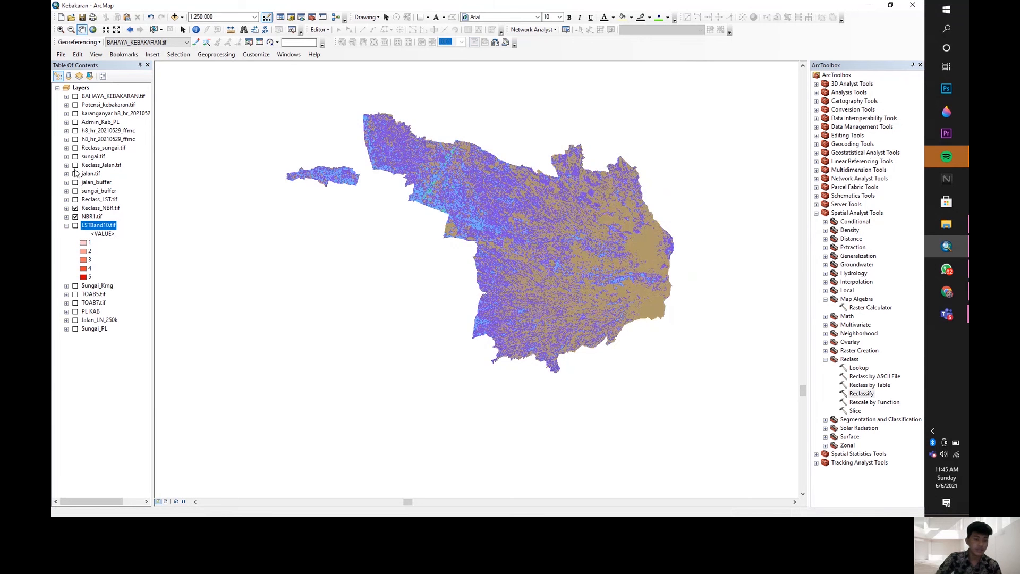
# Step: Show the Reclass_LST.tif layer on the map with LSTBand10.tif hidden
pyautogui.click(75, 199)
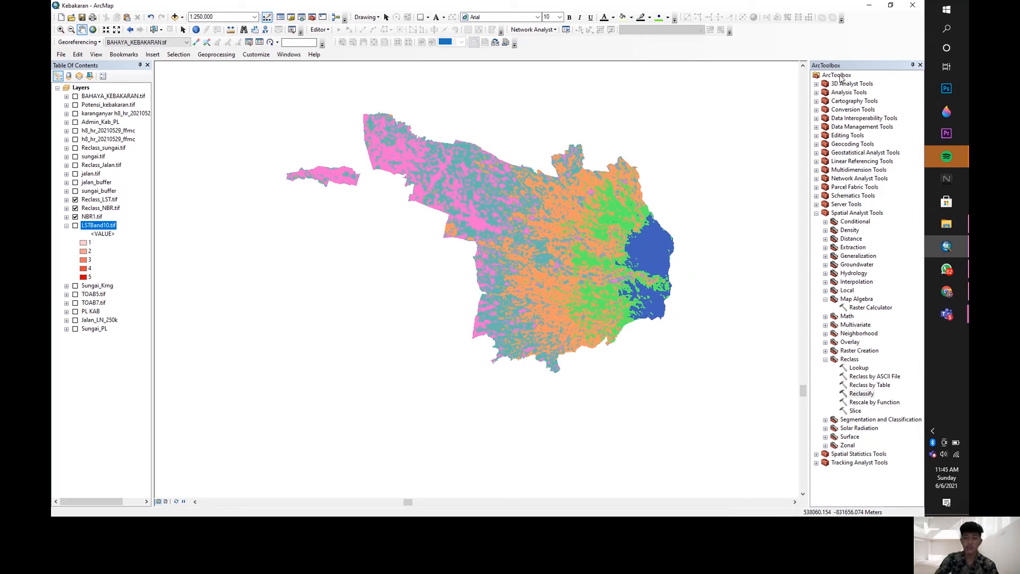
# Step: Open the Multiple Ring Buffer tool from the Analysis proximity tools with Sungai_Krng as the input features
pyautogui.click(817, 93)
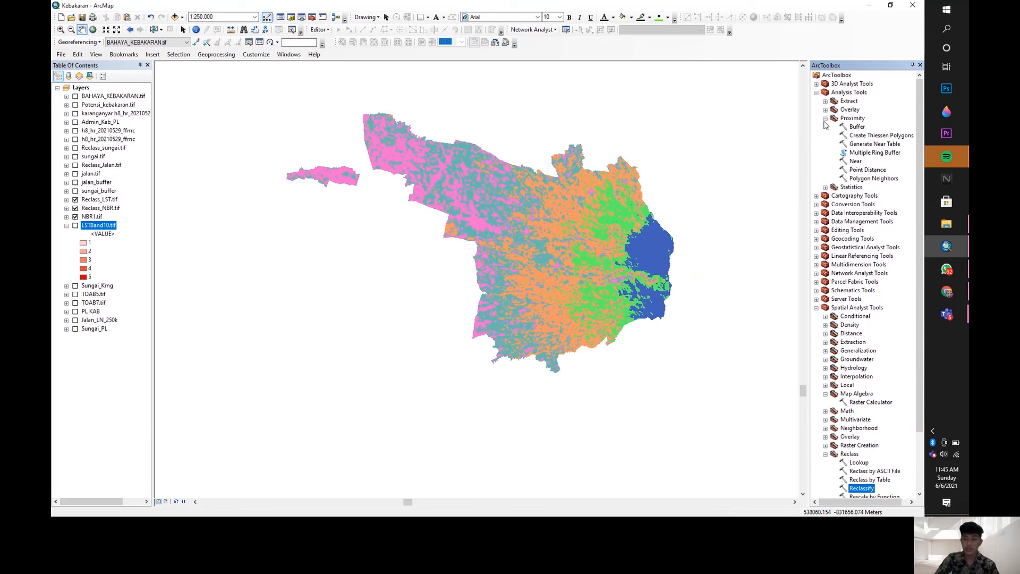
pyautogui.click(826, 119)
pyautogui.click(826, 119)
pyautogui.doubleClick(862, 154)
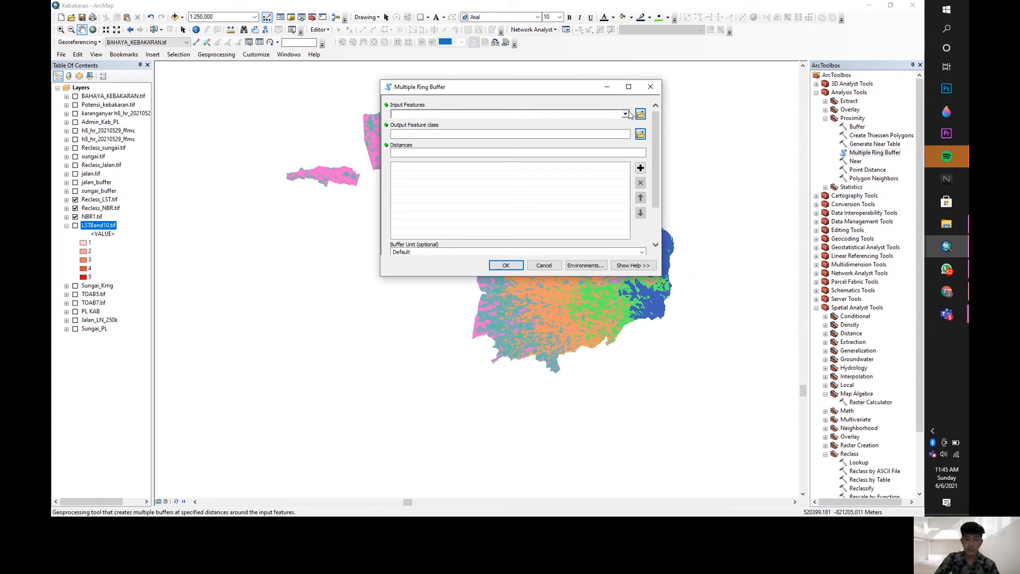
pyautogui.click(627, 115)
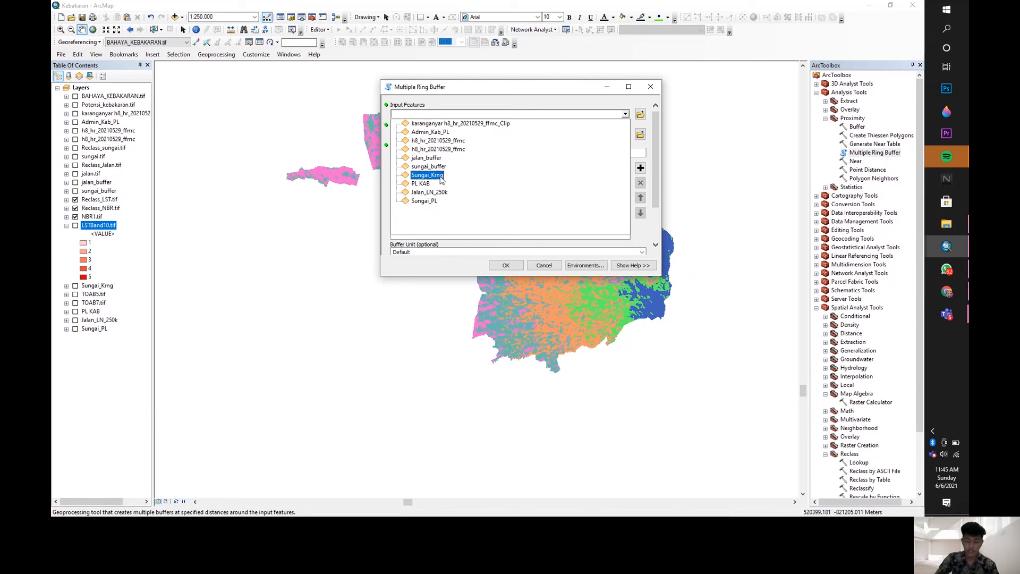
pyautogui.click(441, 179)
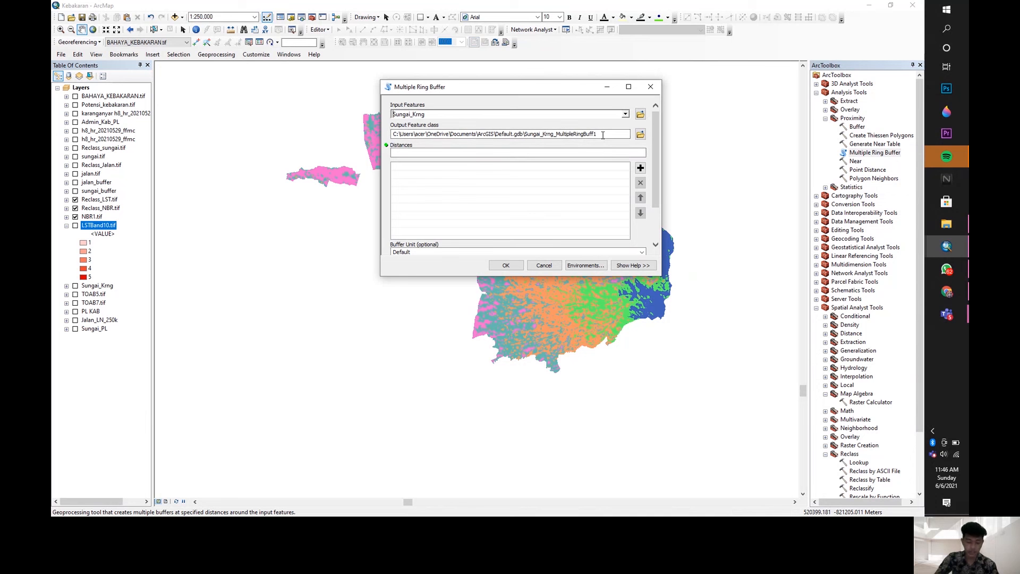
# Step: Name the output feature class Sungai_buffer.s in Default.gdb for the river ring buffer
pyautogui.click(603, 135)
pyautogui.moveTo(603, 135); pyautogui.dragTo(572, 136)
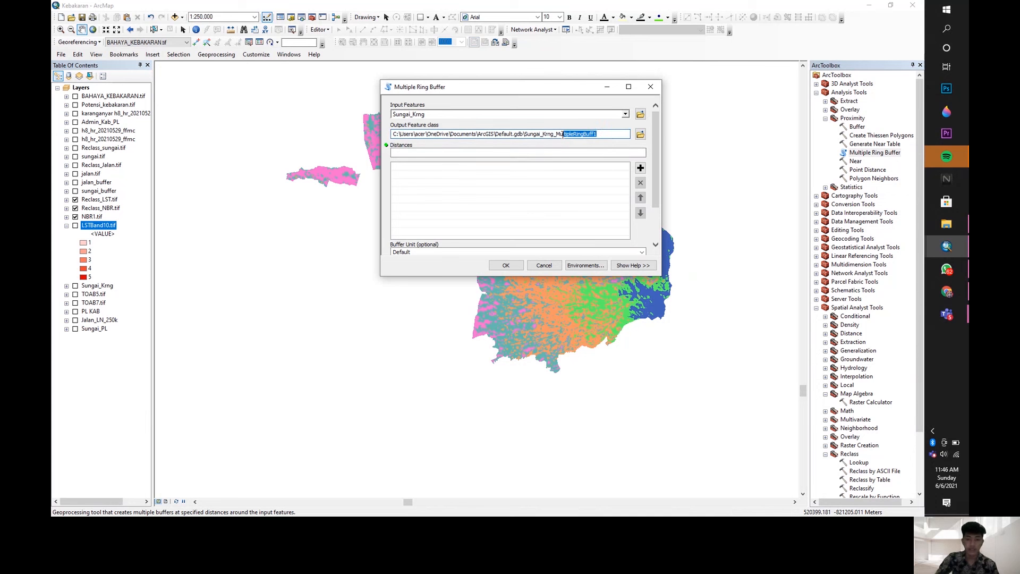
pyautogui.press('BackSpace')
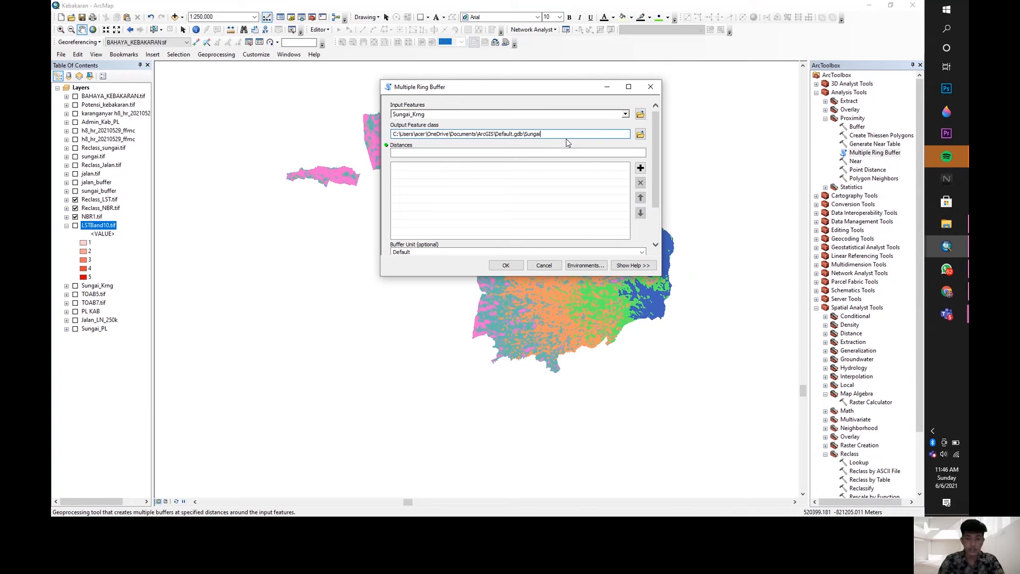
pyautogui.write('_buffer.')
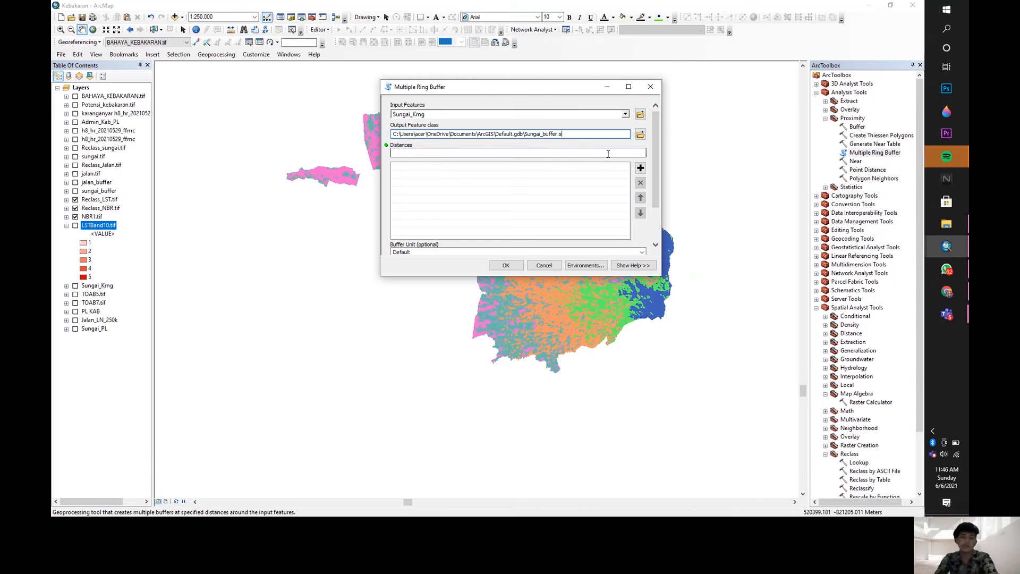
pyautogui.click(552, 153)
pyautogui.click(571, 147)
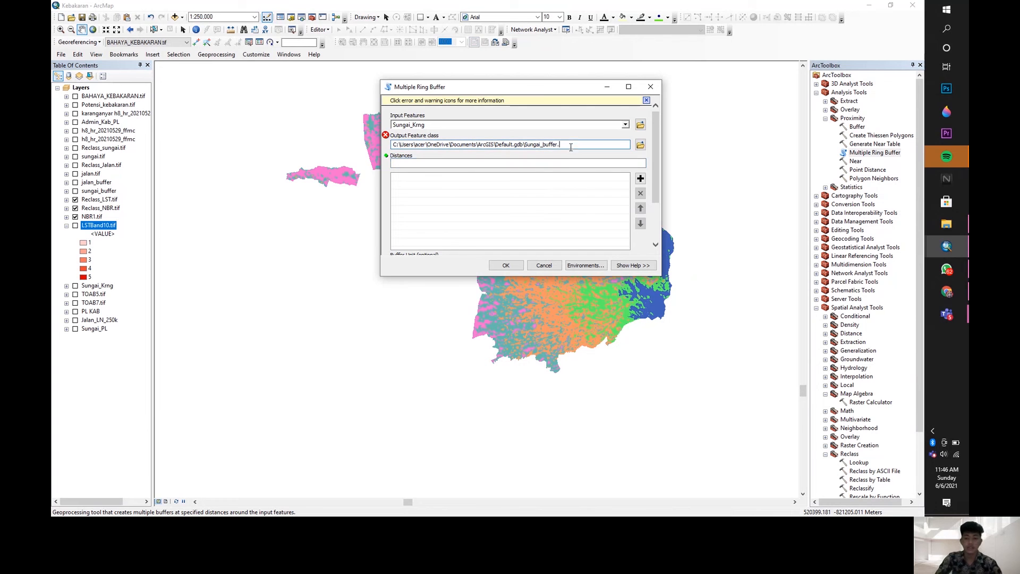
pyautogui.write('s')
# Step: Add the ring buffer distances 500, 1000, 1500, 2000 and 2500 for Sungai_Krng
pyautogui.click(564, 163)
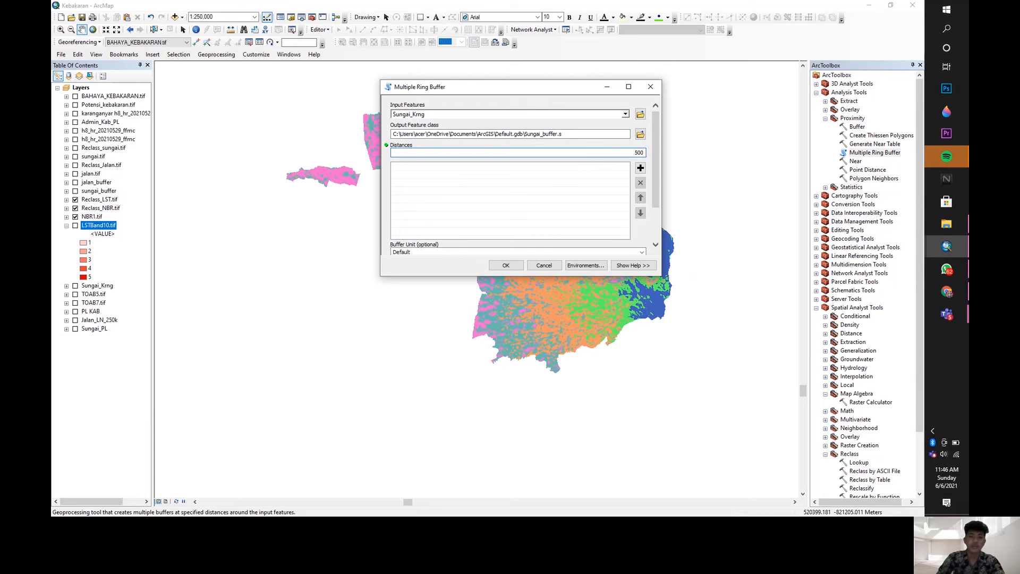
pyautogui.click(641, 168)
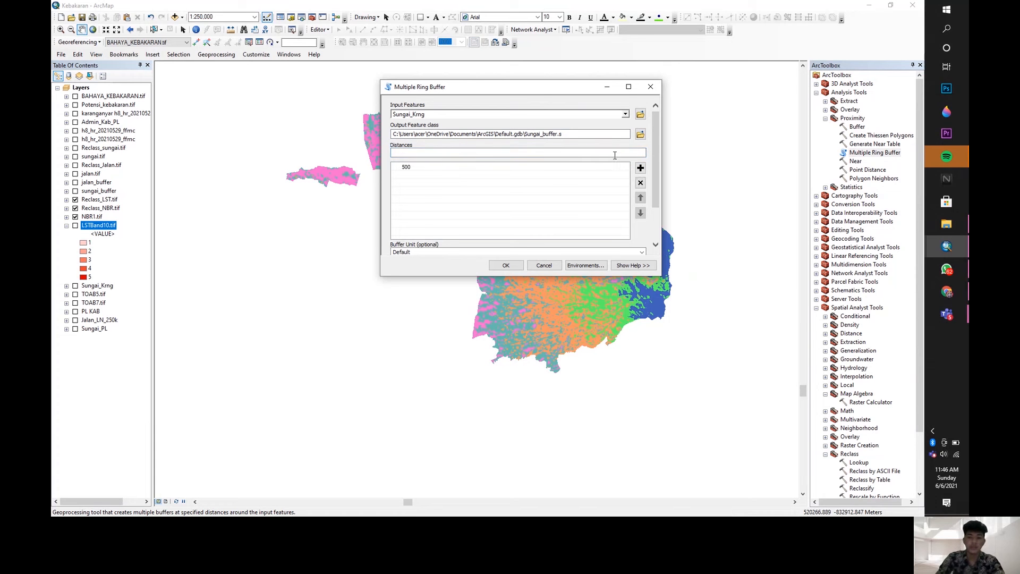
pyautogui.click(615, 155)
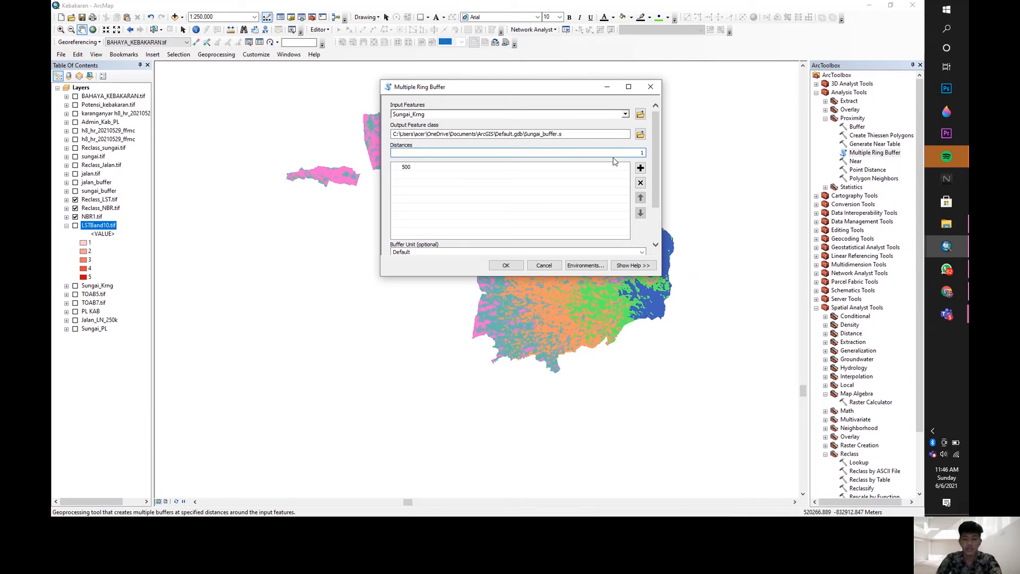
pyautogui.write('1000')
pyautogui.click(641, 168)
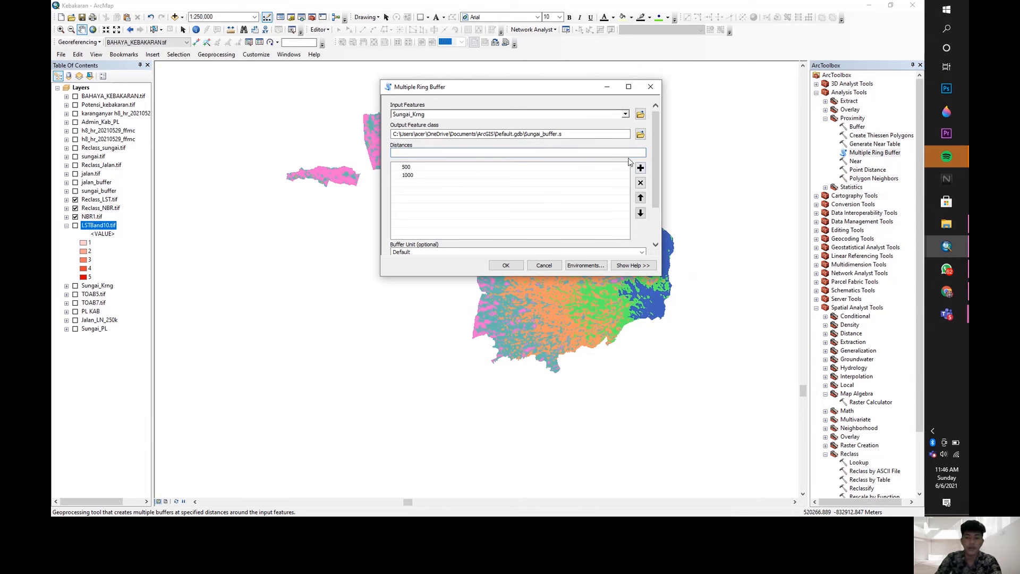
pyautogui.click(631, 153)
pyautogui.write('1500')
pyautogui.click(640, 168)
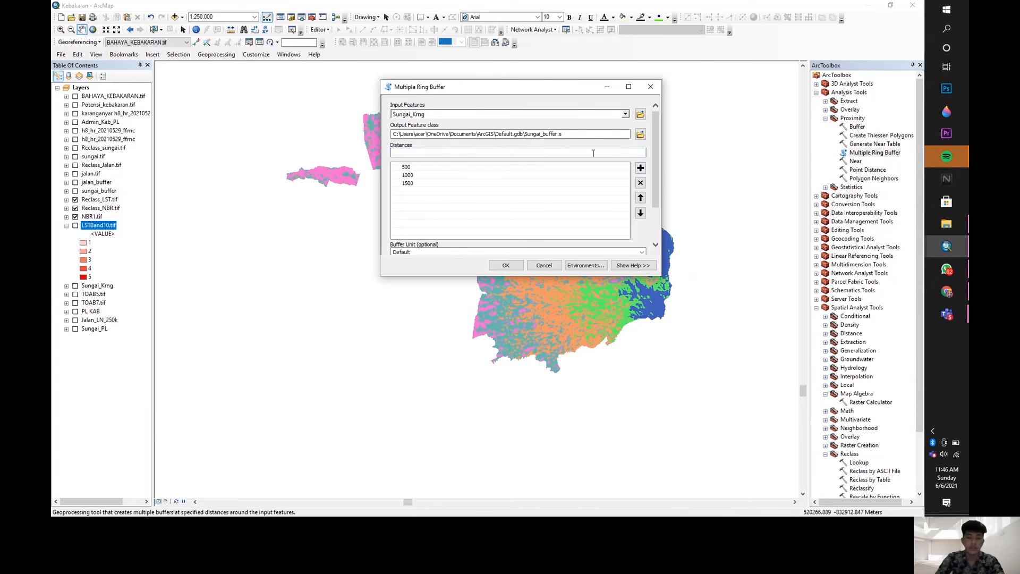
pyautogui.click(567, 154)
pyautogui.write('2')
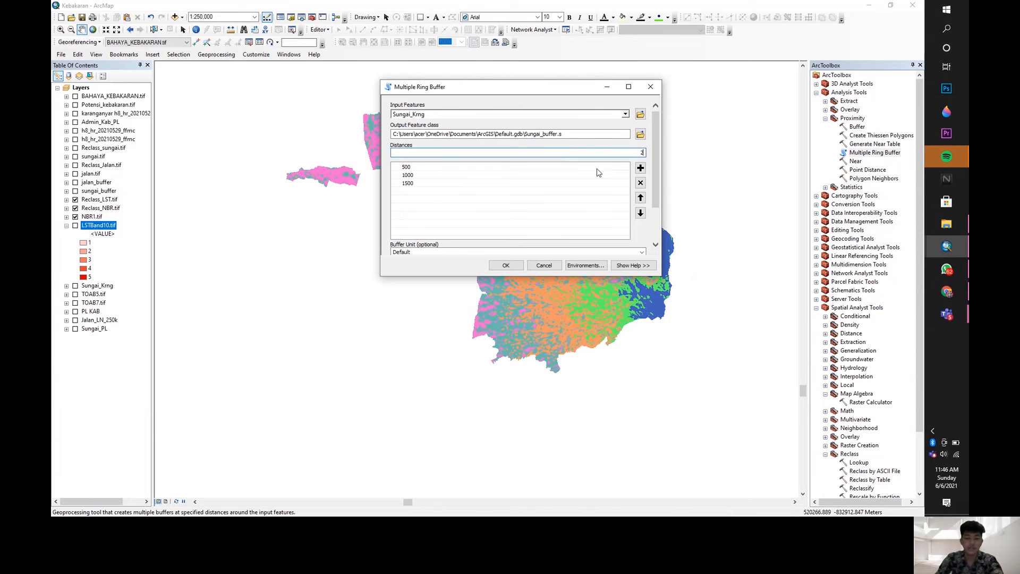
pyautogui.write('000')
pyautogui.click(640, 169)
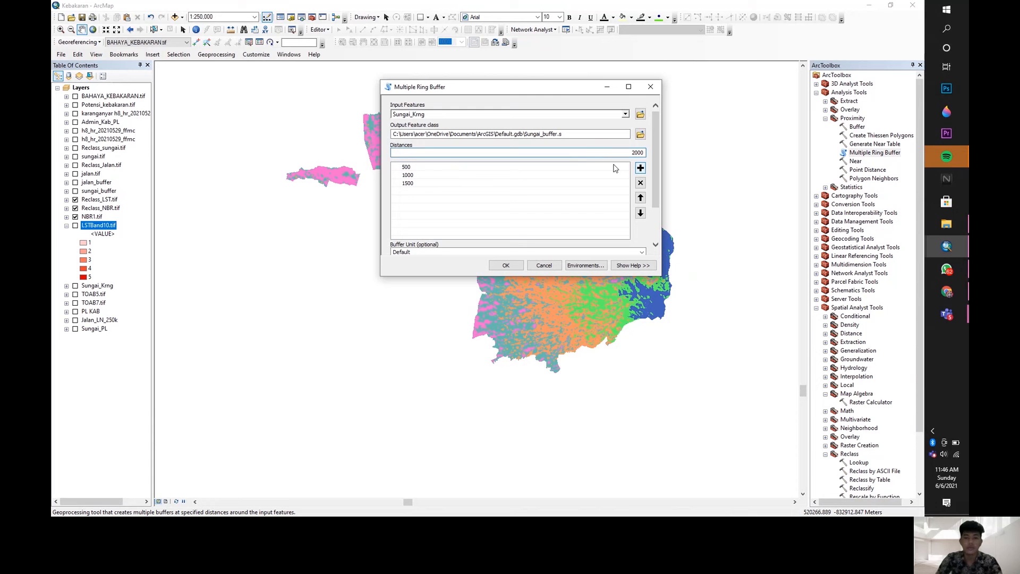
pyautogui.click(588, 154)
pyautogui.click(641, 168)
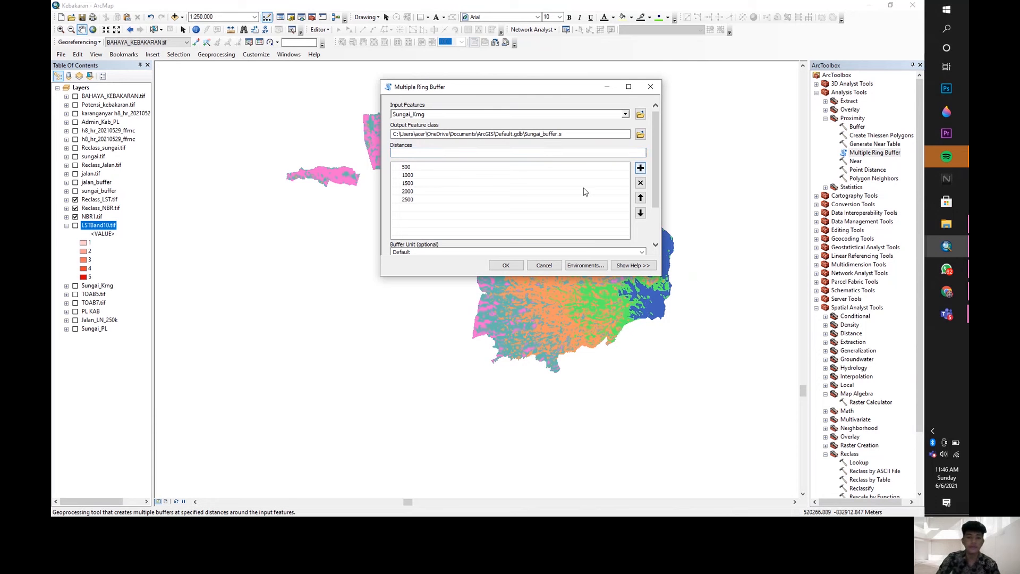
# Step: Set the buffer unit to Meters and cancel the Multiple Ring Buffer tool without running it
pyautogui.scroll(-2, 623, 216)
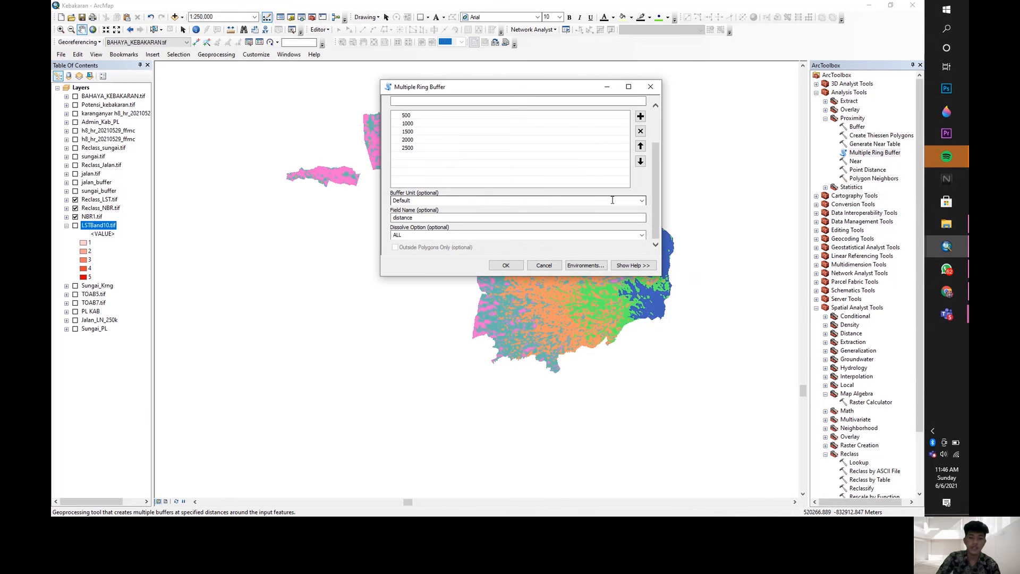
pyautogui.click(642, 200)
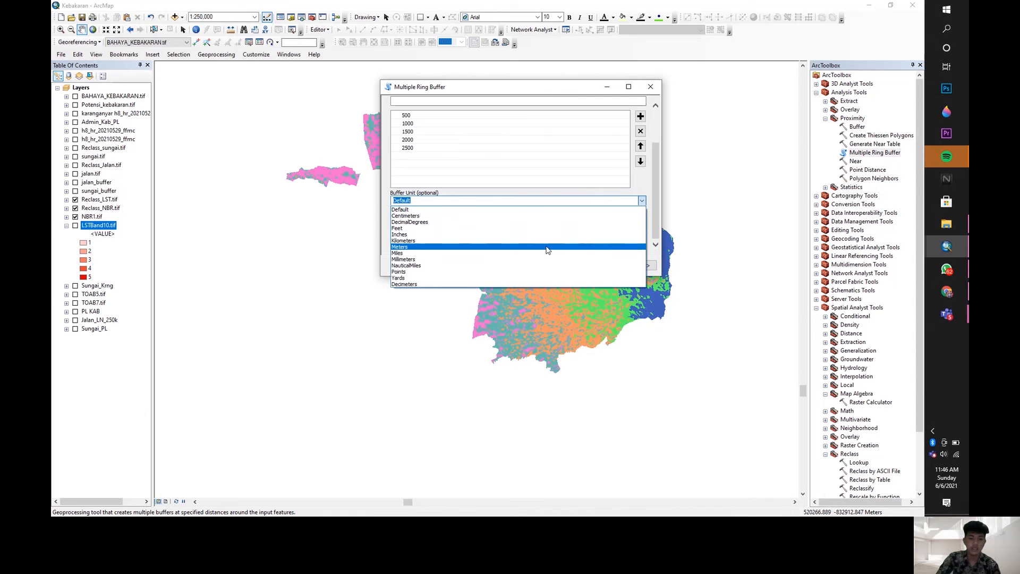
pyautogui.click(546, 247)
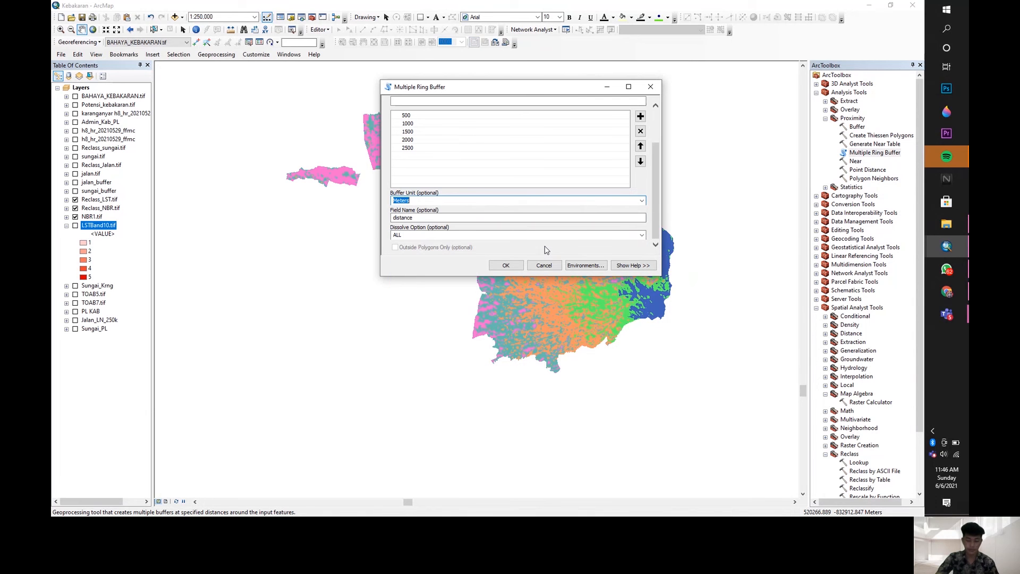
pyautogui.click(633, 203)
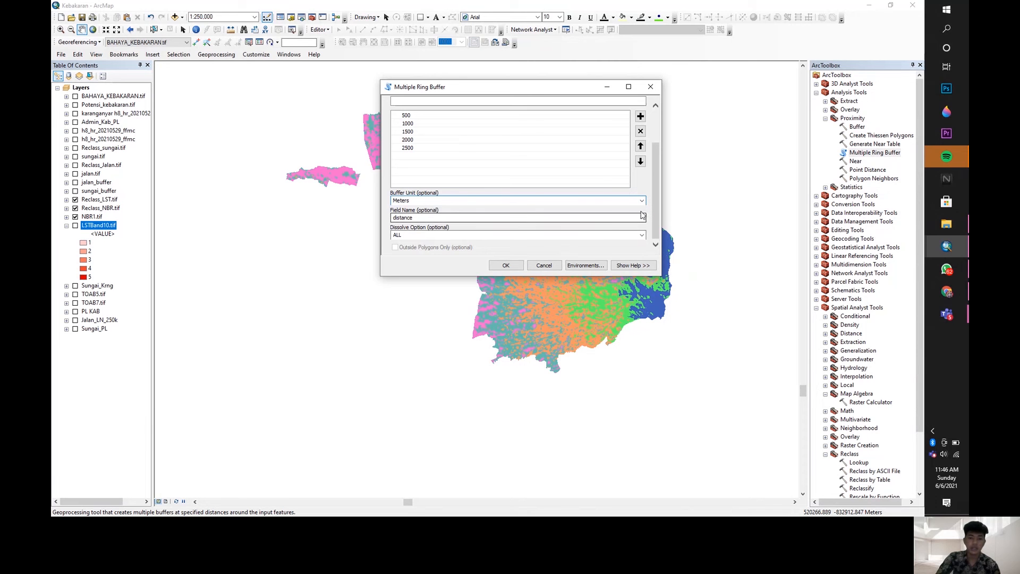
pyautogui.moveTo(657, 197); pyautogui.dragTo(663, 223)
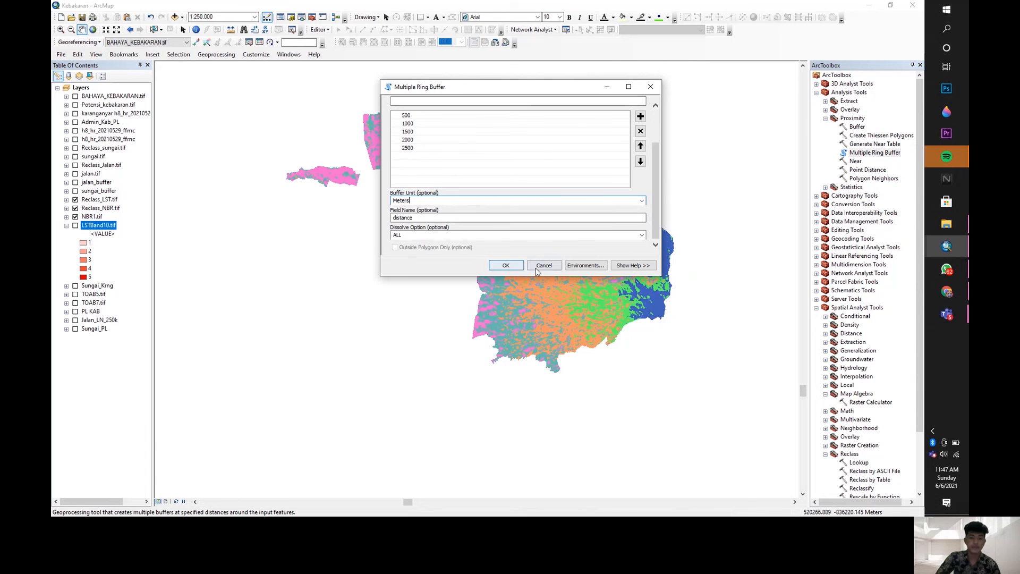
pyautogui.click(540, 267)
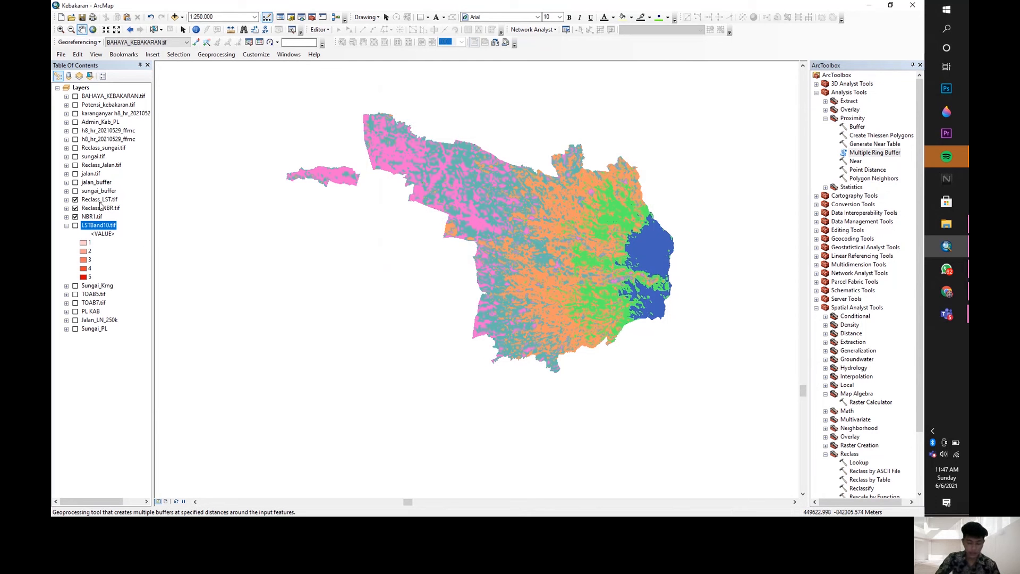
# Step: Show the sungai_buffer layer on the map and open the Polygon to Raster conversion tool with sungai_buffer as the input features
pyautogui.click(75, 191)
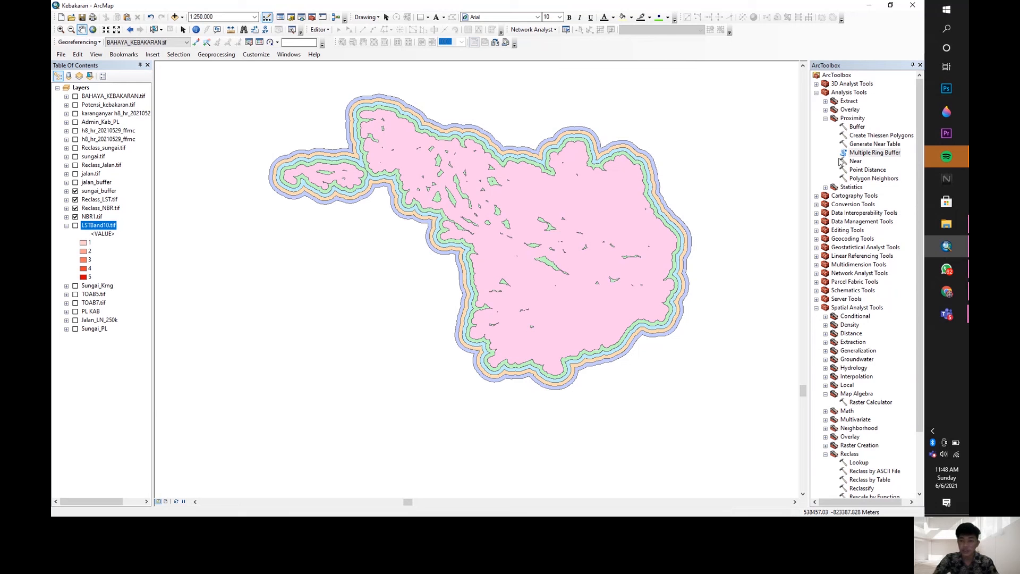
pyautogui.click(816, 204)
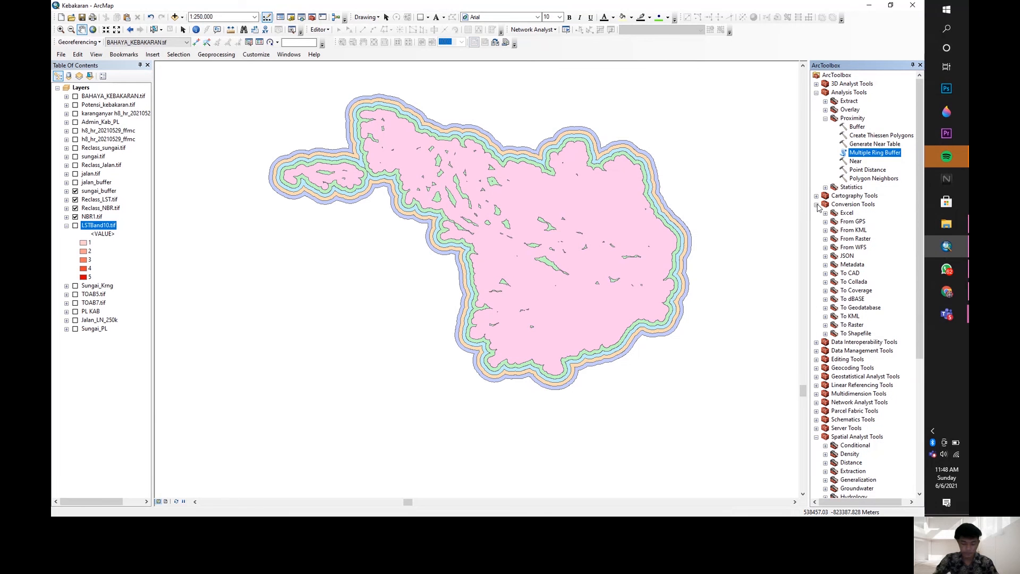
pyautogui.click(826, 325)
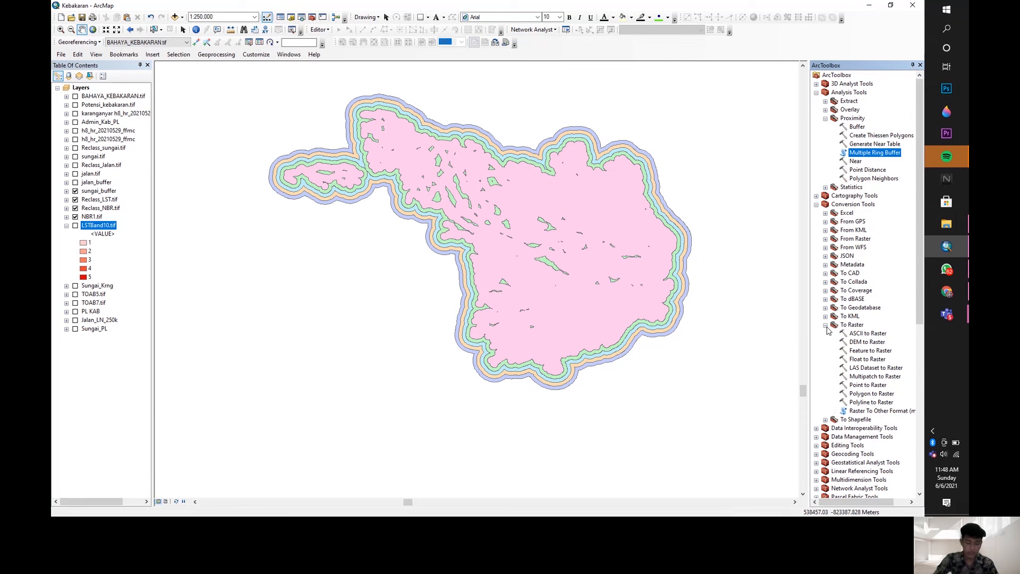
pyautogui.doubleClick(861, 395)
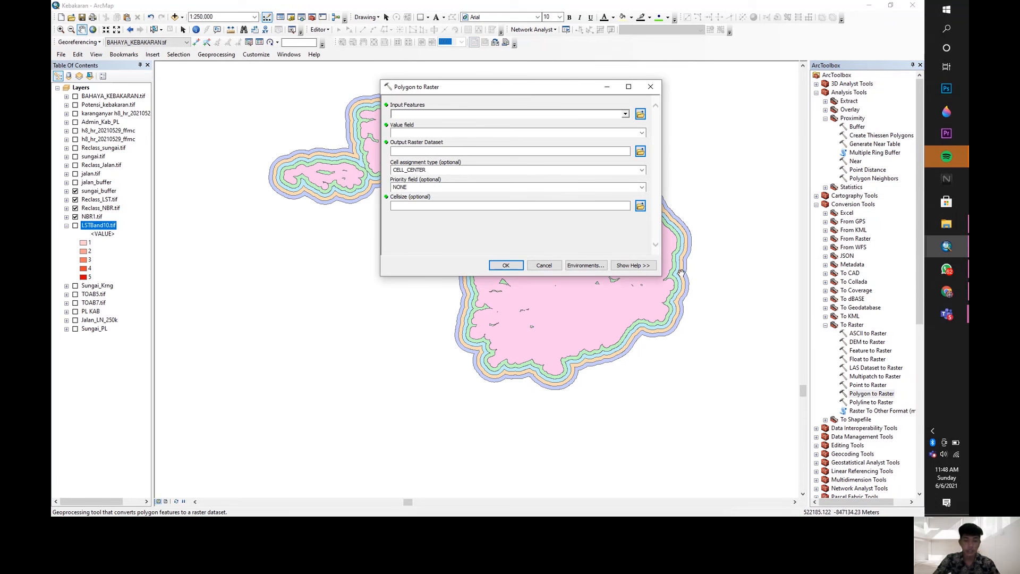
pyautogui.click(626, 115)
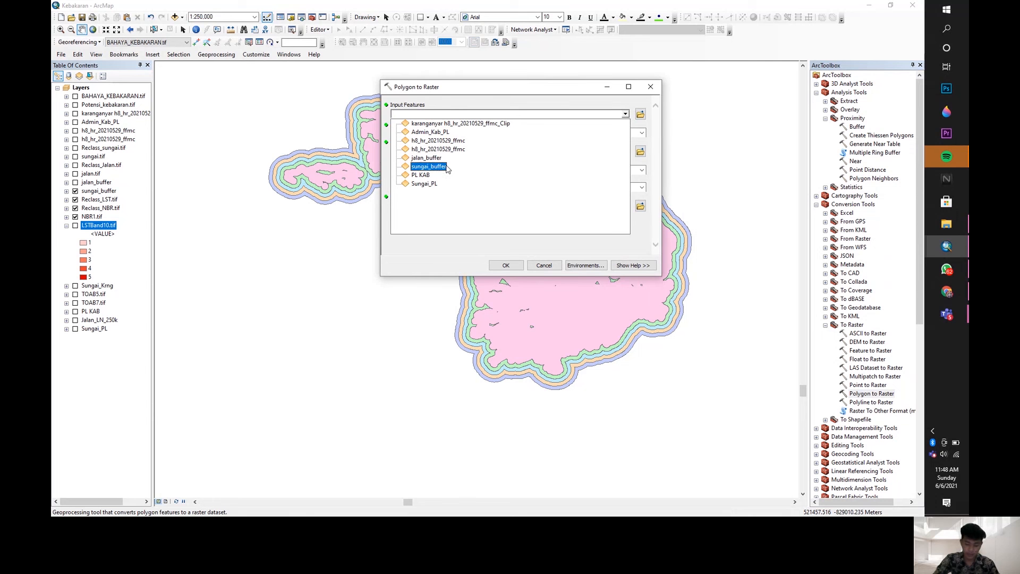
pyautogui.click(429, 167)
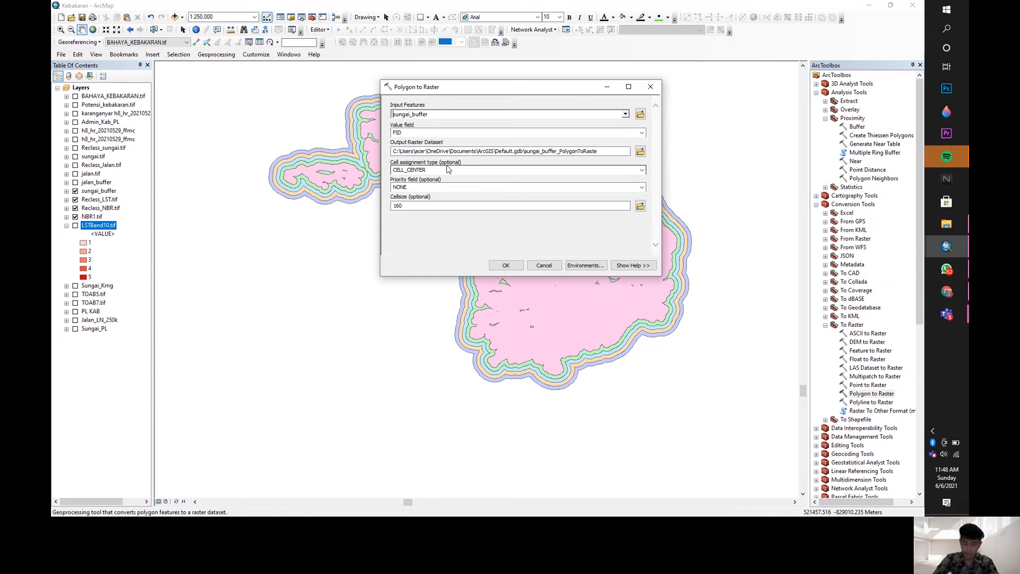
# Step: Keep FID as the value field, name the output raster sungai.tiff in Default.gdb, and cancel the conversion without running it
pyautogui.click(642, 133)
pyautogui.click(618, 155)
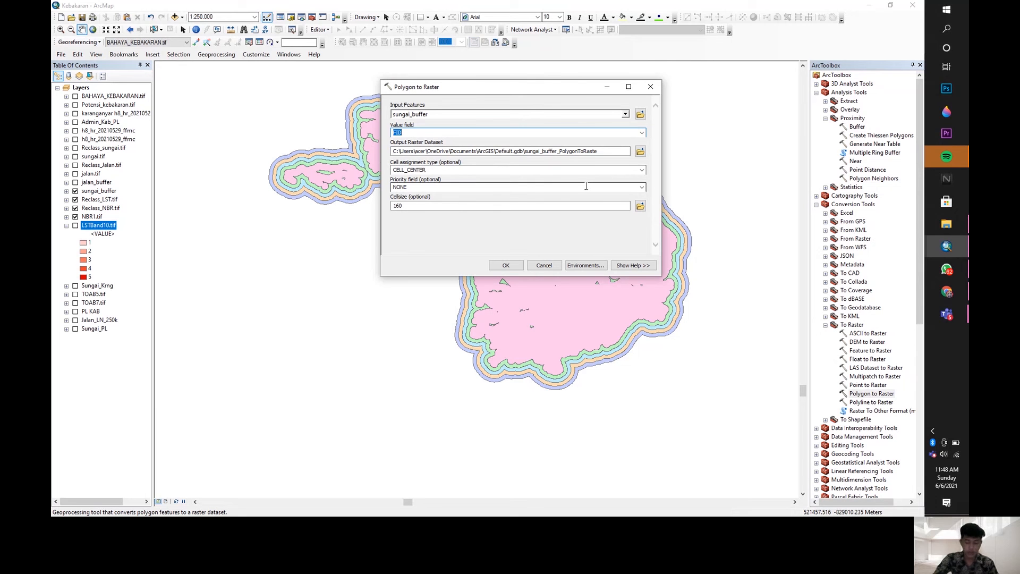
pyautogui.click(603, 153)
pyautogui.press('BackSpace')
pyautogui.press('BackSpace')
pyautogui.press('BackSpace')
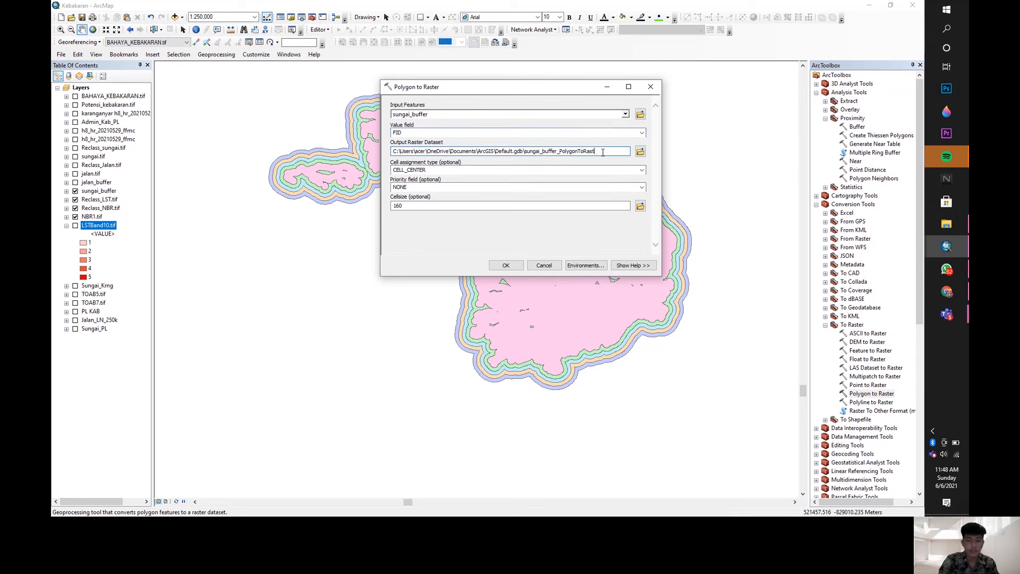
pyautogui.press('BackSpace')
pyautogui.press('BackSpace')
pyautogui.press('BackSpace')
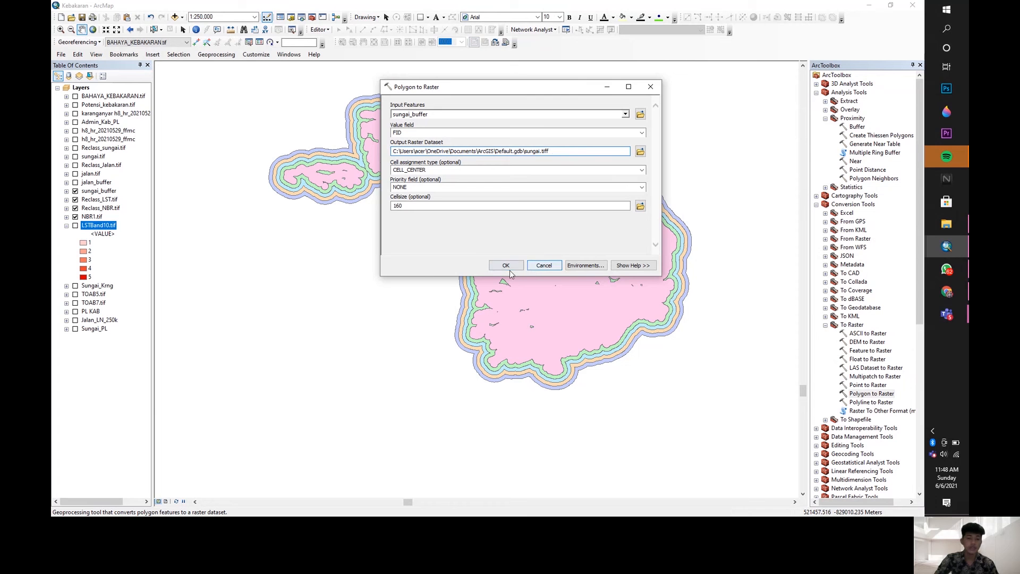
pyautogui.click(543, 265)
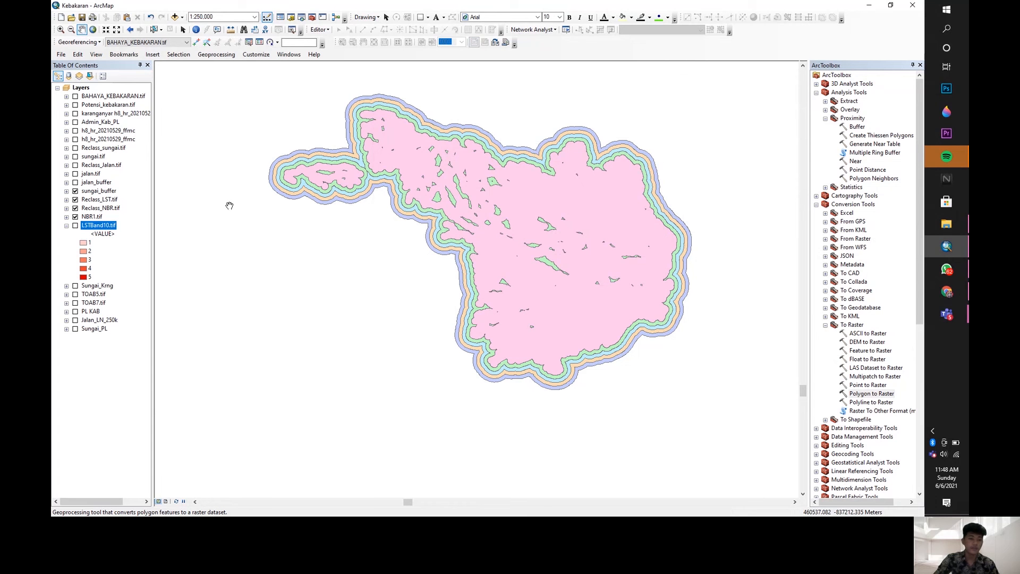
# Step: Move sungai.tif directly above sungai_buffer in the layer order and show it on the map
pyautogui.click(93, 156)
pyautogui.moveTo(98, 156); pyautogui.dragTo(94, 187)
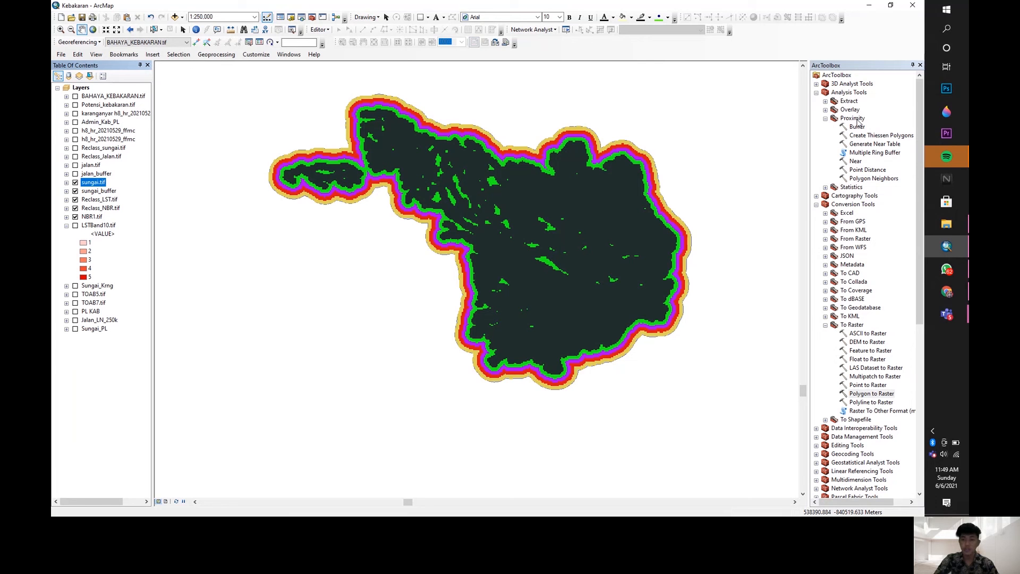
# Step: Open the Multiple Ring Buffer tool with Jalan_LN_250k as the input features
pyautogui.doubleClick(874, 153)
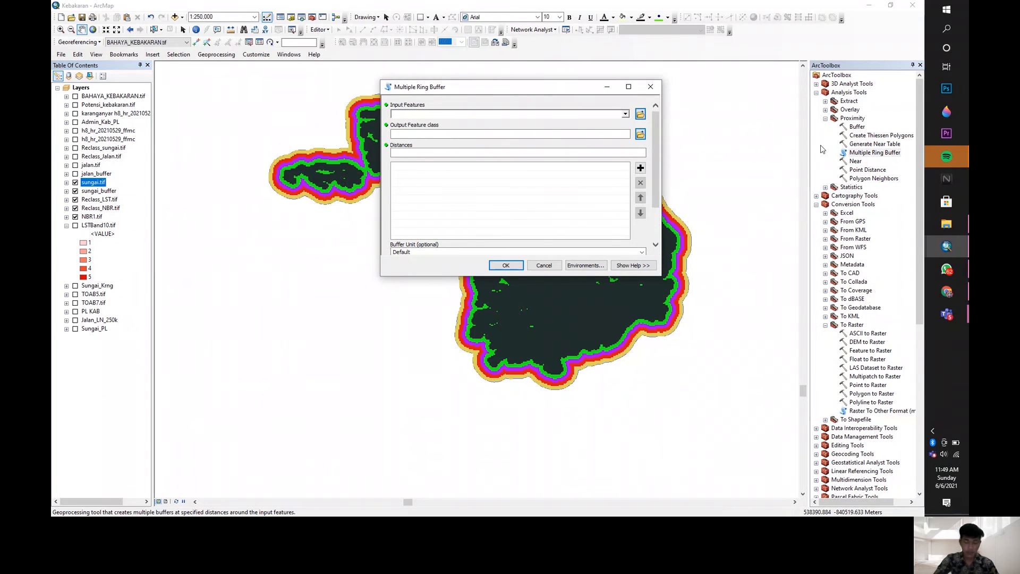
pyautogui.click(626, 113)
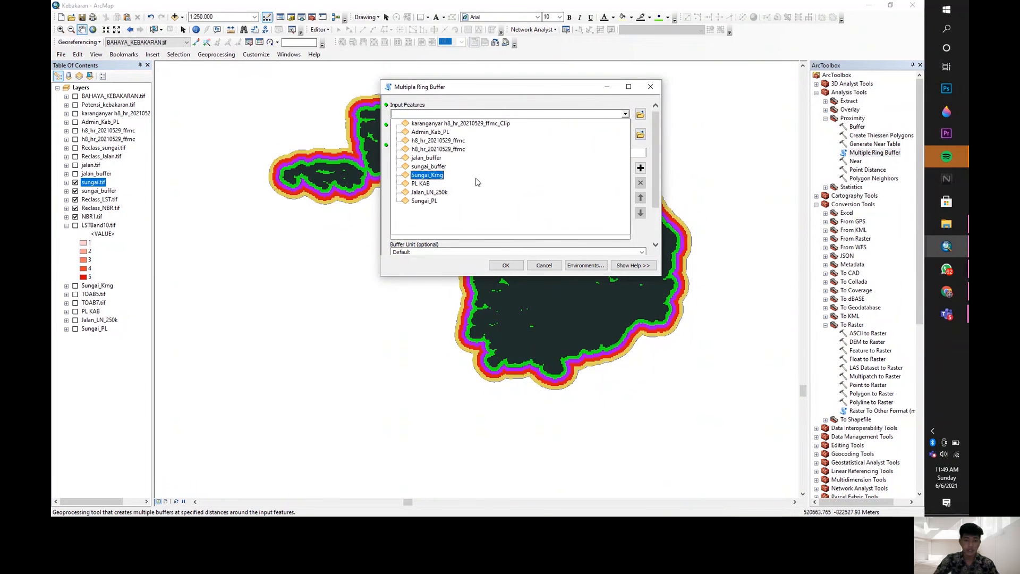
pyautogui.click(446, 193)
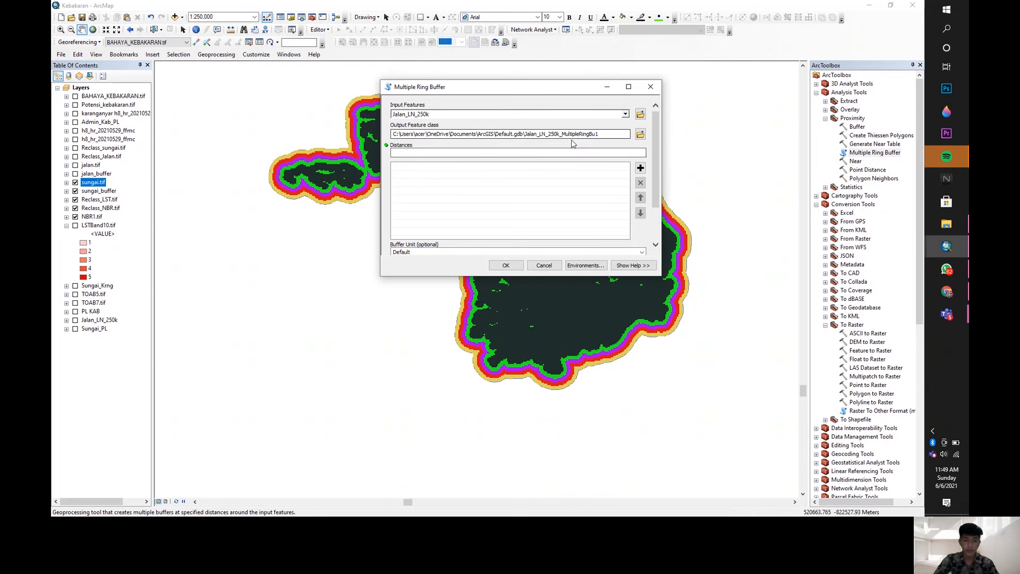
# Step: Name the output feature class Jalan_buffer in Default.gdb for the road ring buffer
pyautogui.click(599, 135)
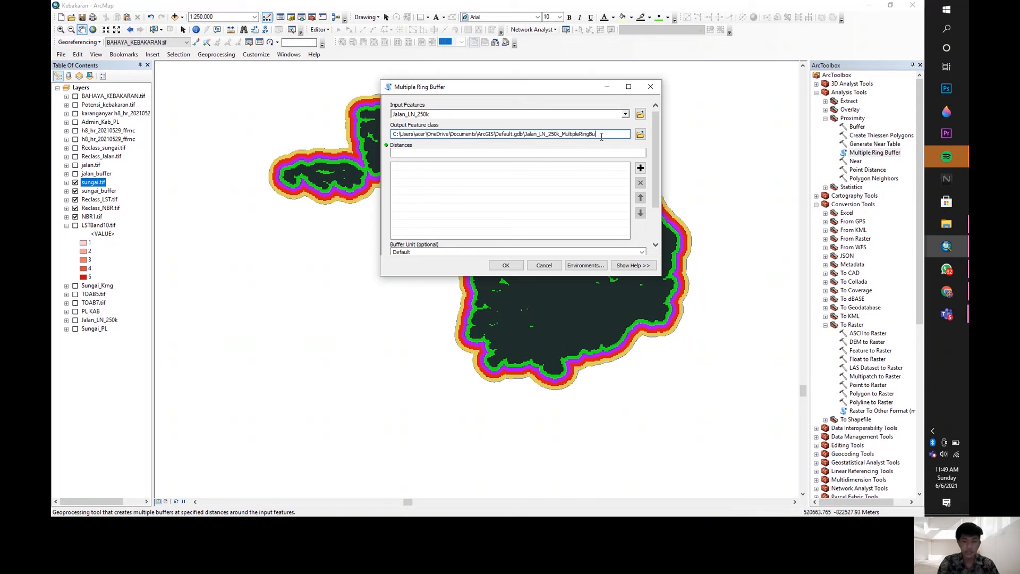
pyautogui.press('BackSpace')
pyautogui.press('BackSpace')
pyautogui.press('BackSpace')
pyautogui.press('BackSpace')
pyautogui.press('BackSpace')
pyautogui.press('BackSpace')
pyautogui.press('BackSpace')
pyautogui.press('BackSpace')
pyautogui.press('BackSpace')
pyautogui.press('BackSpace')
pyautogui.press('BackSpace')
pyautogui.press('BackSpace')
pyautogui.press('BackSpace')
pyautogui.press('BackSpace')
pyautogui.press('BackSpace')
pyautogui.press('BackSpace')
pyautogui.press('BackSpace')
pyautogui.press('BackSpace')
pyautogui.press('BackSpace')
pyautogui.press('BackSpace')
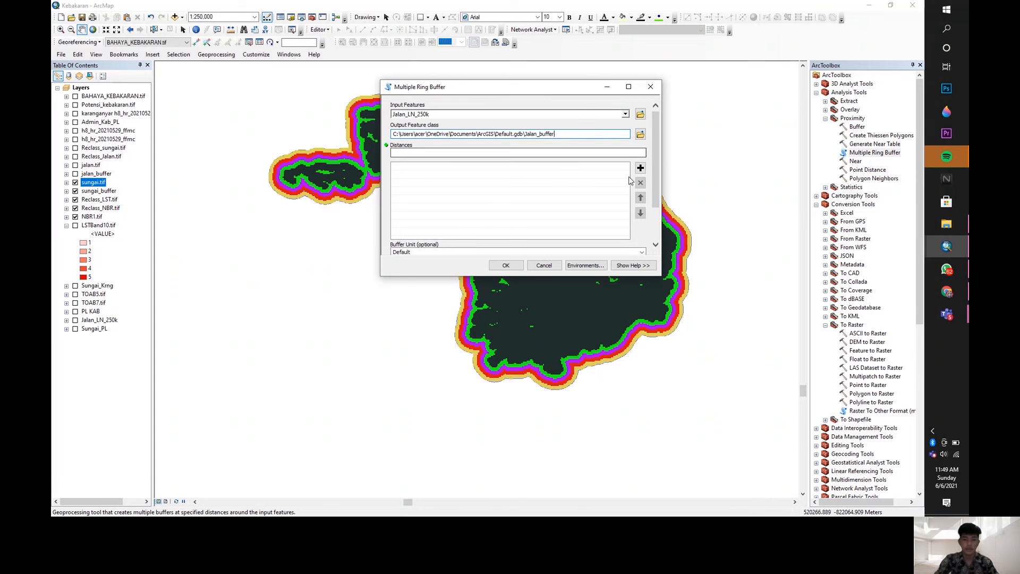
pyautogui.click(627, 151)
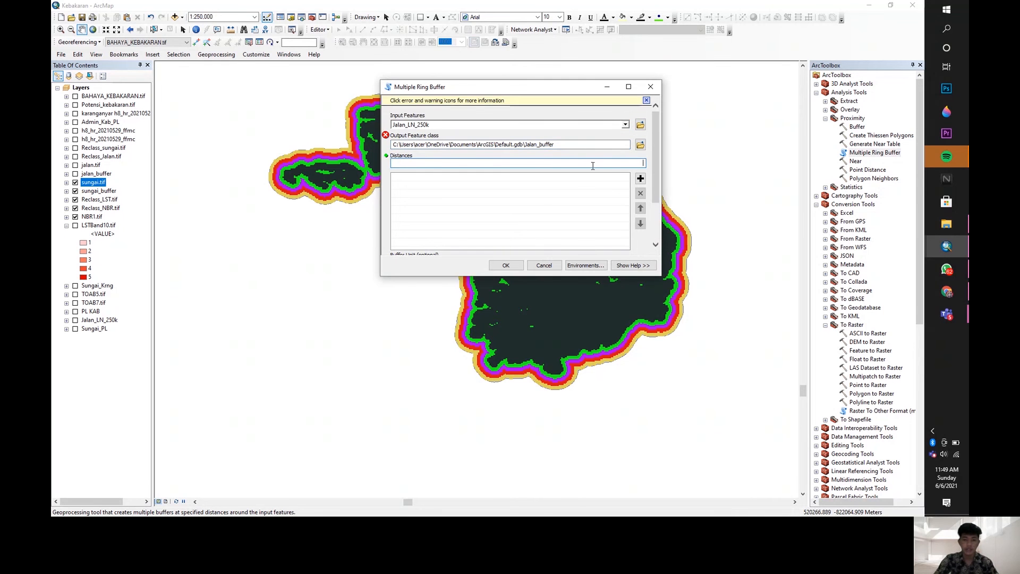
# Step: Change the road ring buffer's output feature class name to Jalan_buffer.s in Default.gdb
pyautogui.click(566, 148)
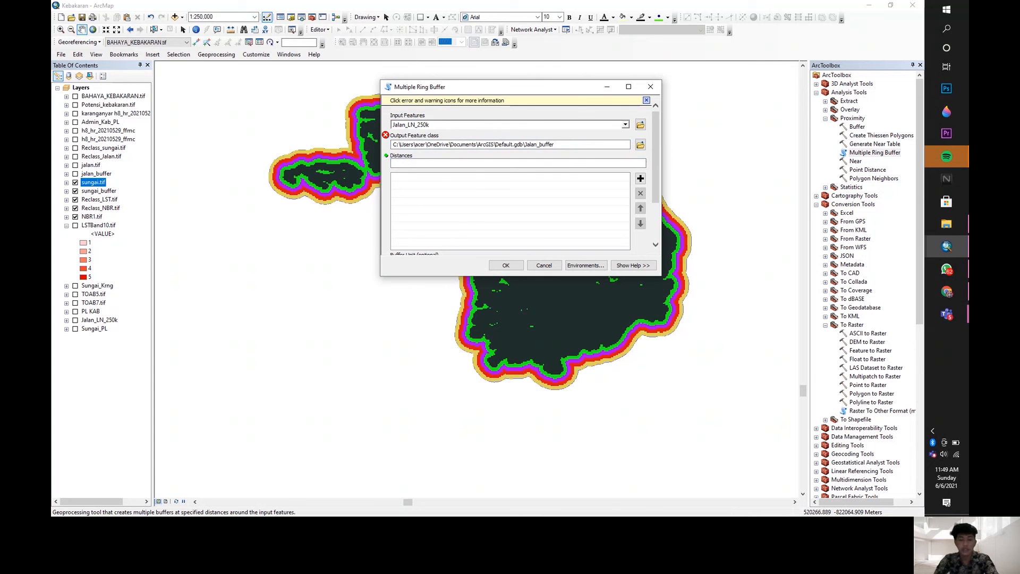
pyautogui.click(572, 161)
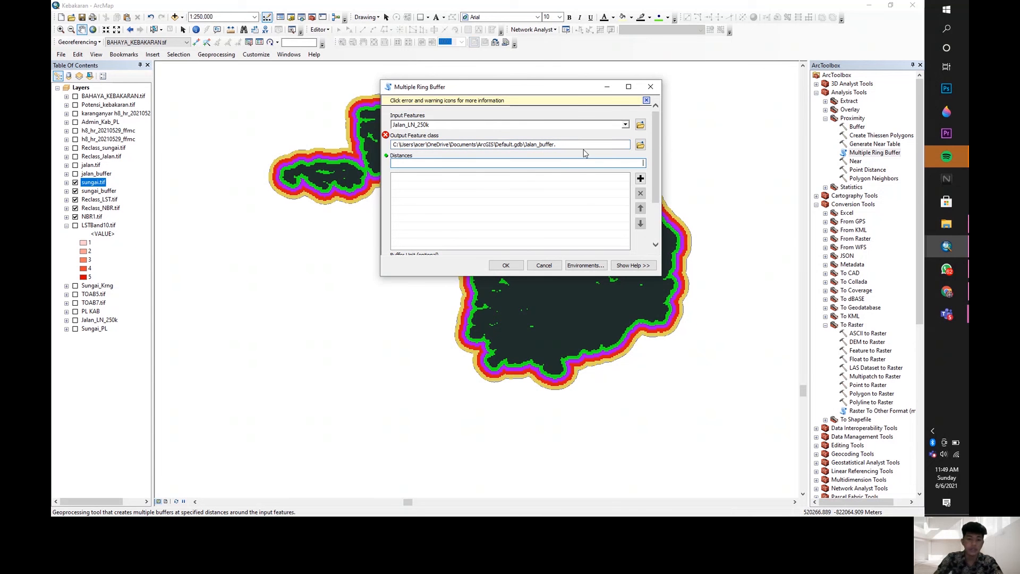
pyautogui.click(558, 147)
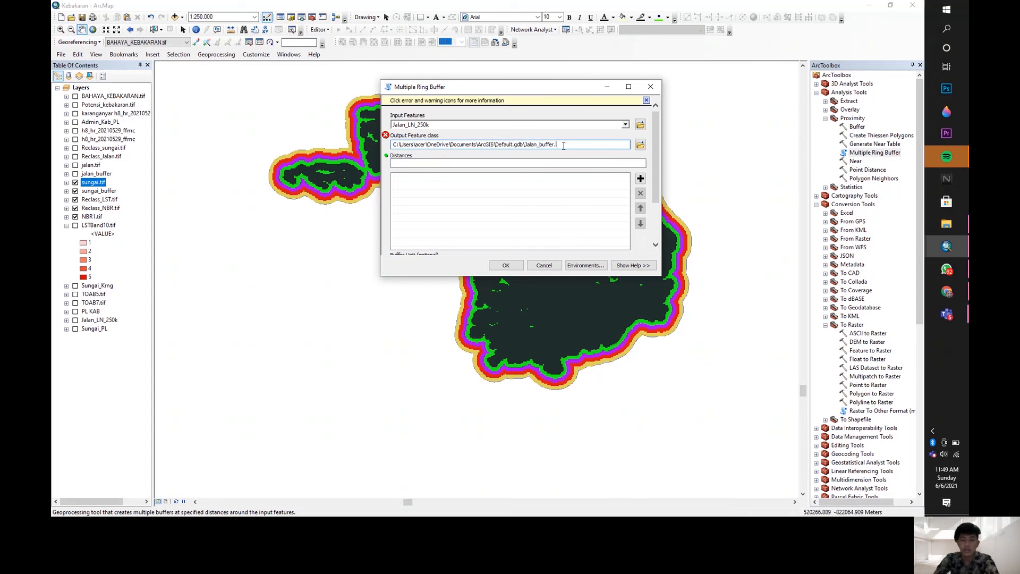
pyautogui.write('s')
# Step: Add the road buffer distances 500, 1000, 1500, 2000 and 2500
pyautogui.click(569, 163)
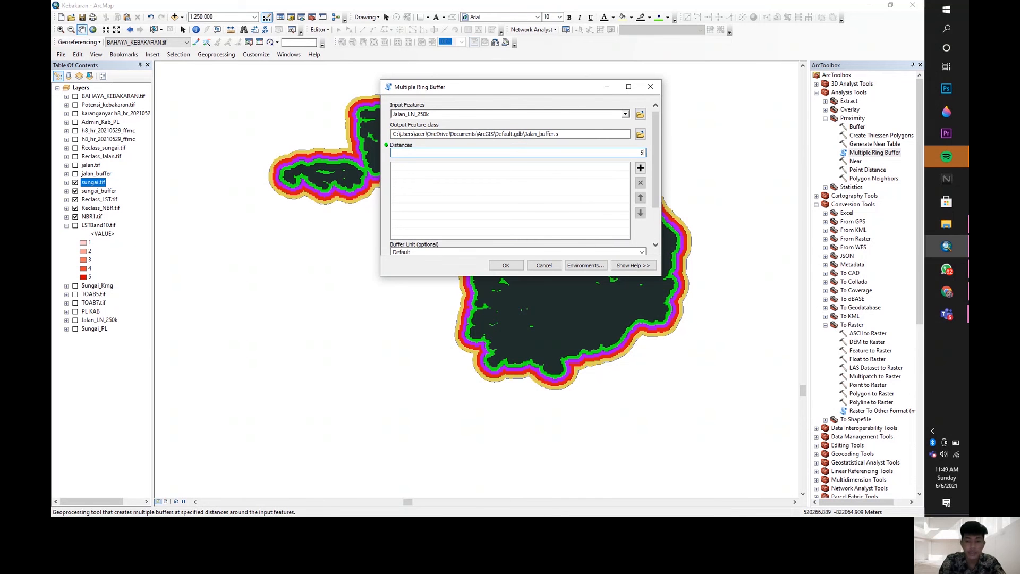
pyautogui.write('50')
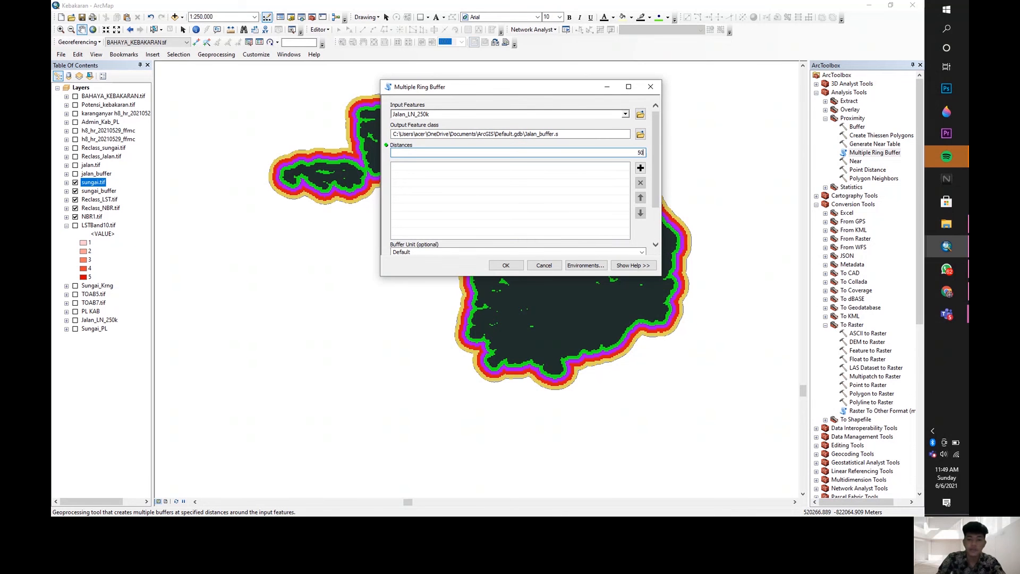
pyautogui.write('0')
pyautogui.click(640, 168)
pyautogui.write('1')
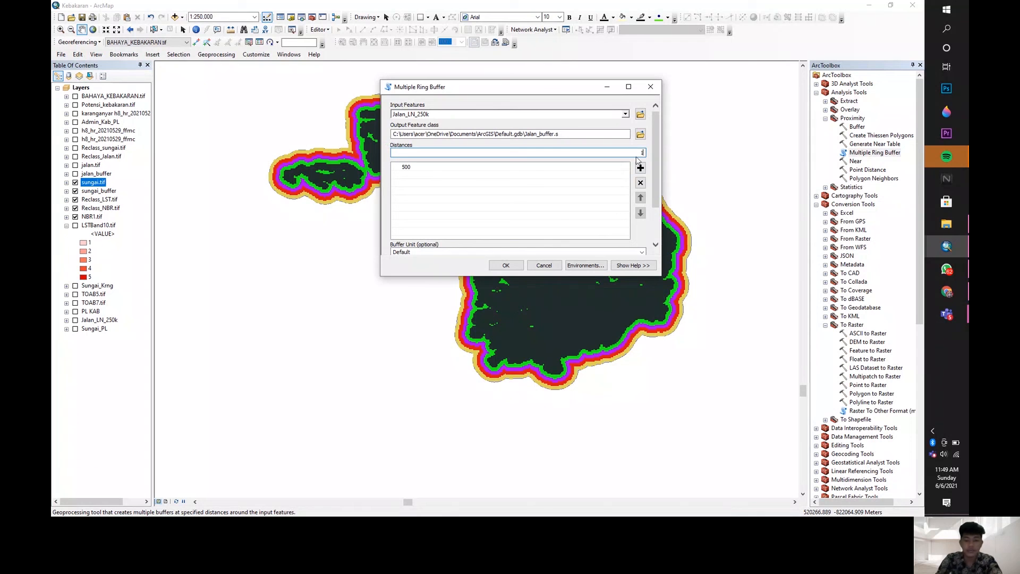
pyautogui.write('000')
pyautogui.click(640, 169)
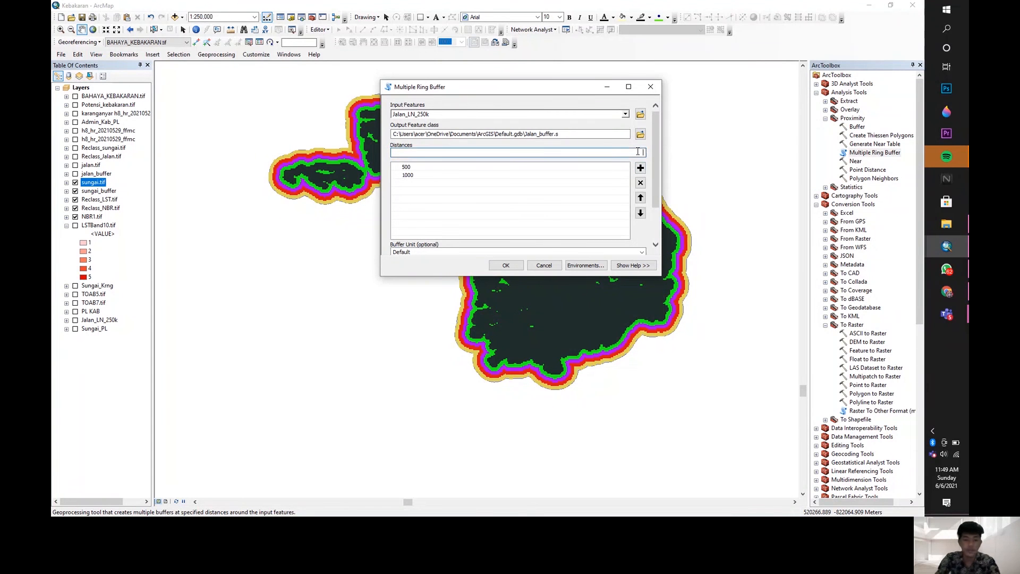
pyautogui.write('1500')
pyautogui.click(640, 169)
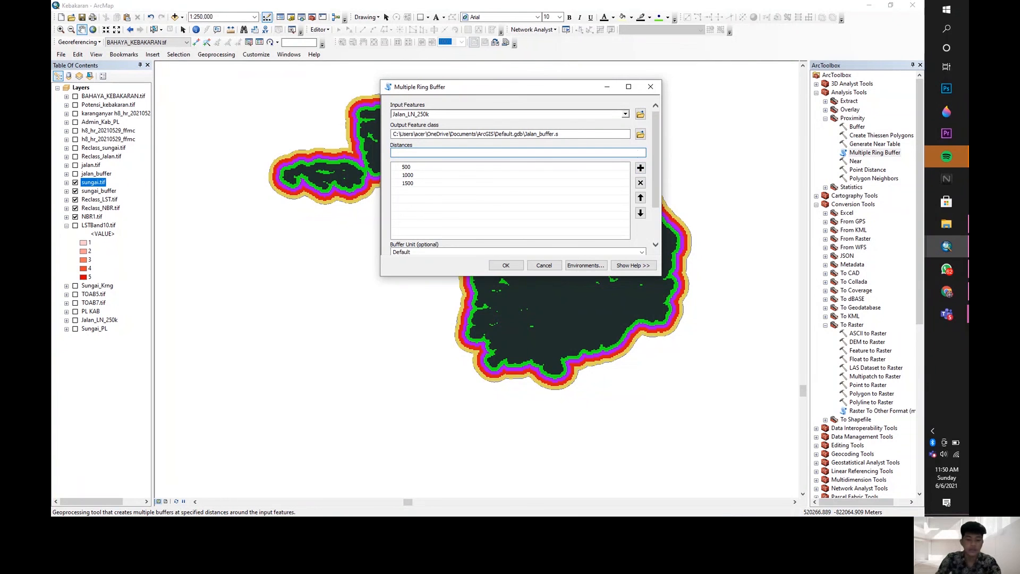
pyautogui.write('2000')
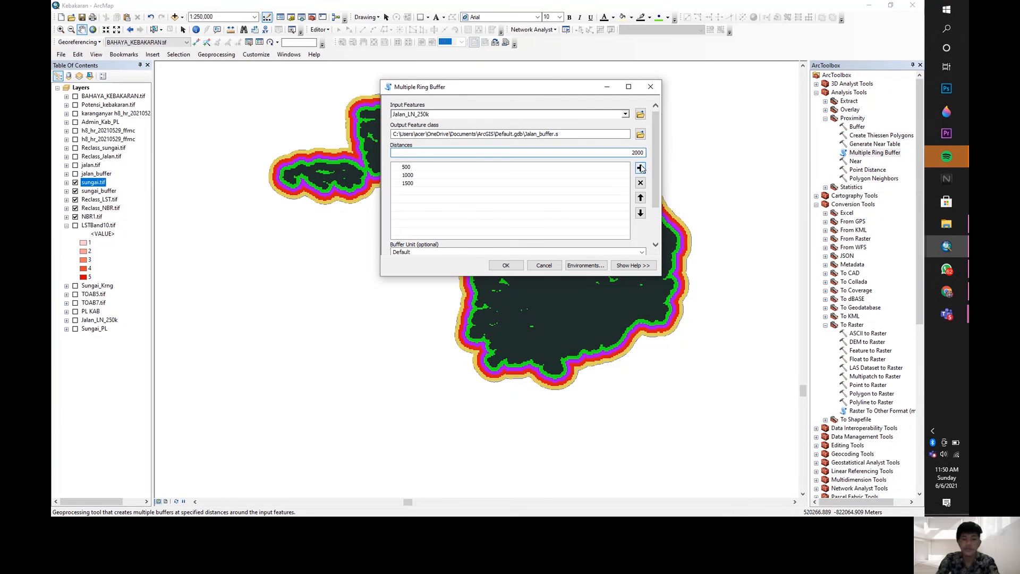
pyautogui.click(641, 168)
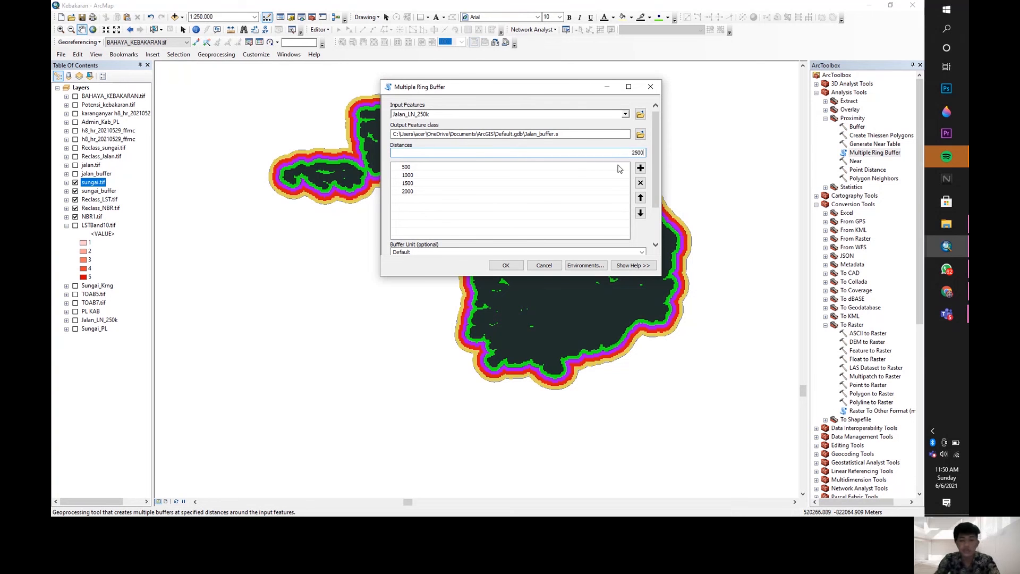
pyautogui.click(640, 169)
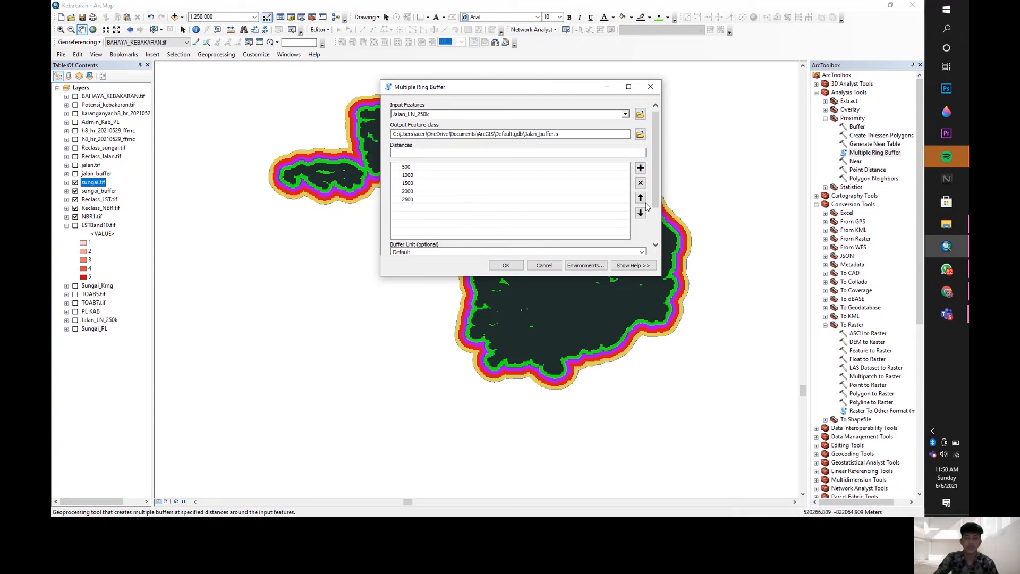
# Step: Set the buffer unit to Meters and cancel the road ring buffer without running it
pyautogui.scroll(-1, 658, 206)
pyautogui.scroll(-3, 657, 206)
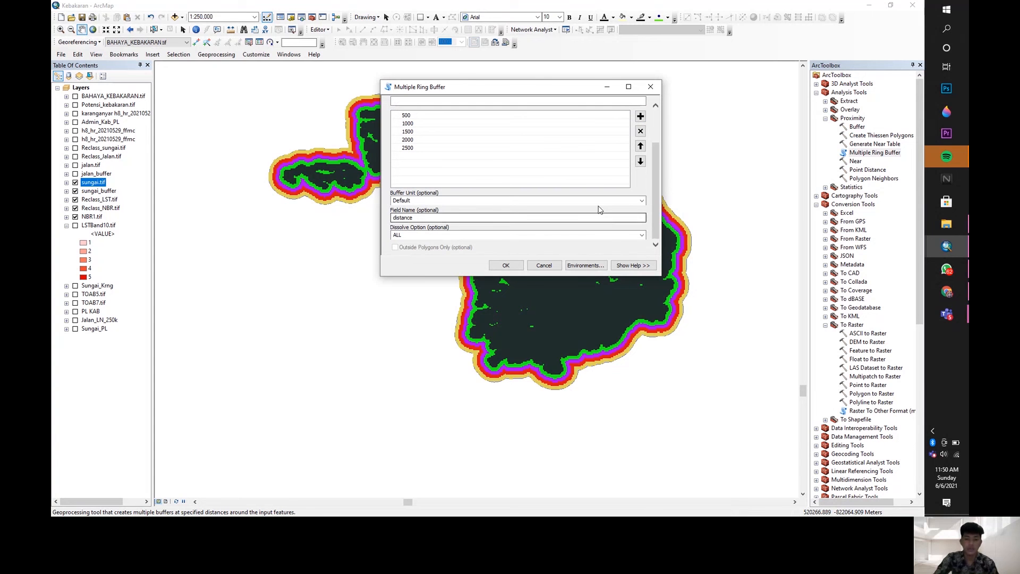
pyautogui.click(640, 201)
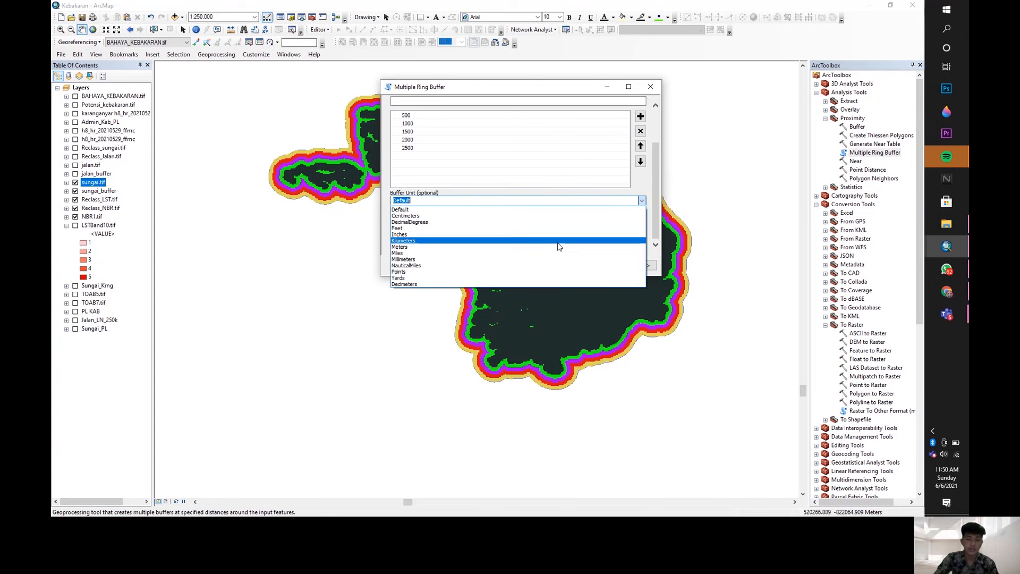
pyautogui.click(602, 244)
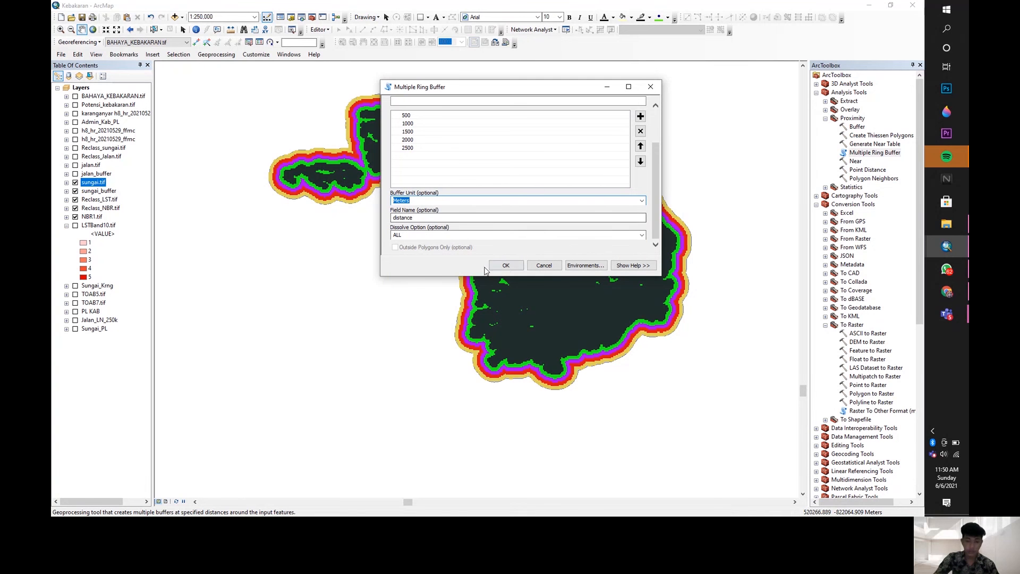
pyautogui.click(543, 265)
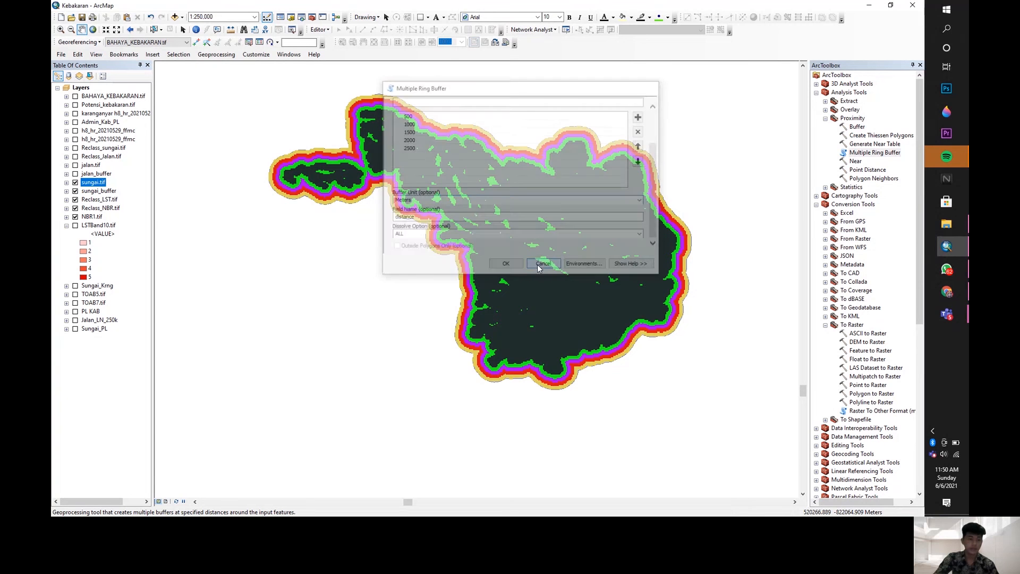
# Step: Leave jalan_buffer as the only layer shown on the map and move sungai.tif directly below Reclass_sungai.tif in the layer order
pyautogui.click(76, 174)
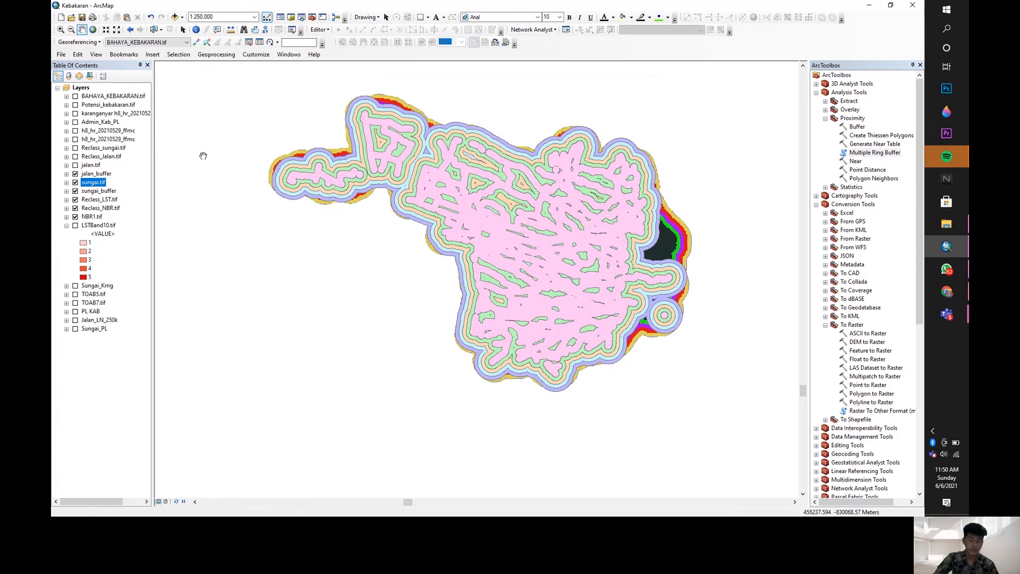
pyautogui.click(75, 191)
pyautogui.click(75, 208)
pyautogui.click(75, 217)
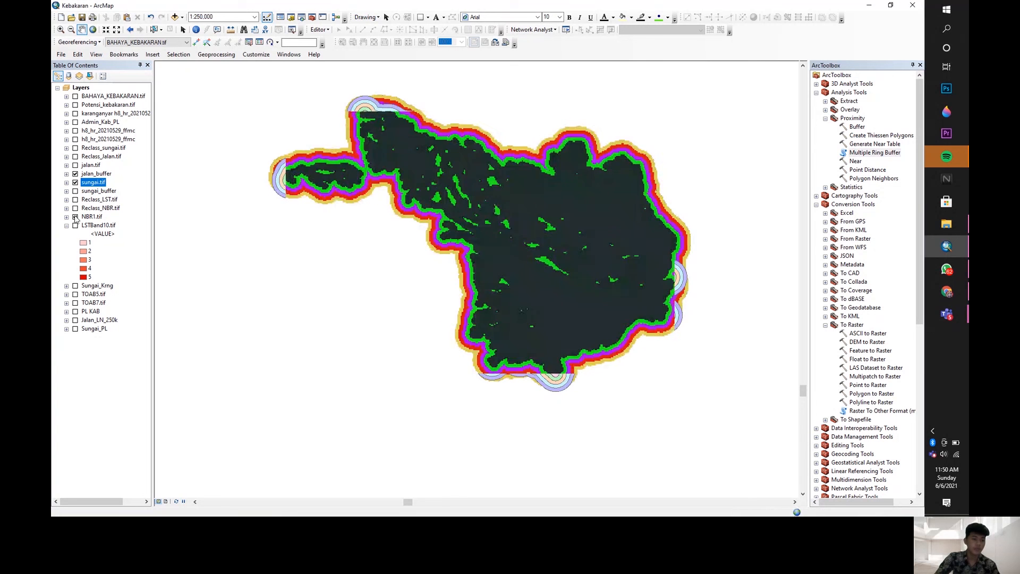
pyautogui.click(76, 182)
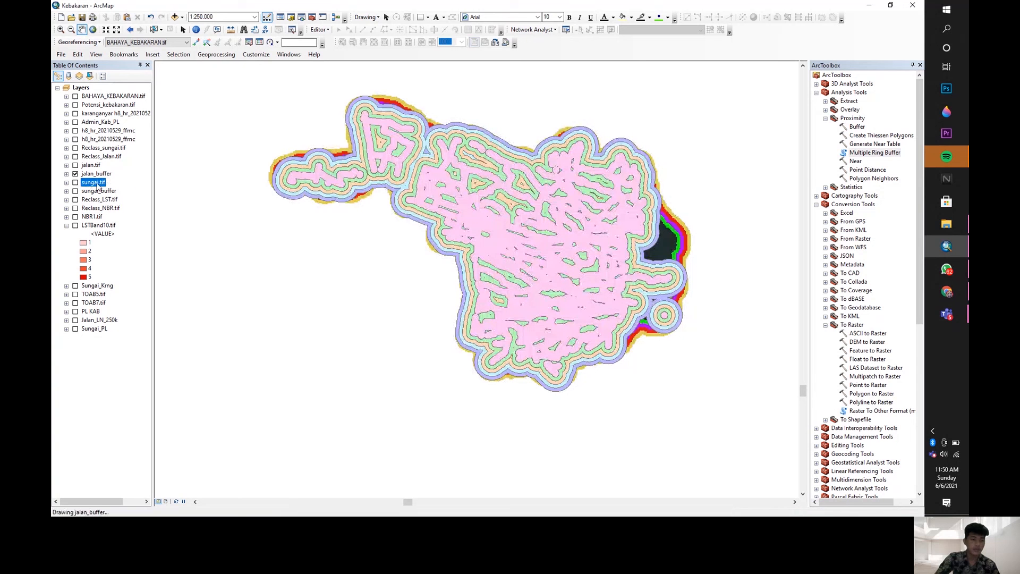
pyautogui.moveTo(98, 184); pyautogui.dragTo(105, 155)
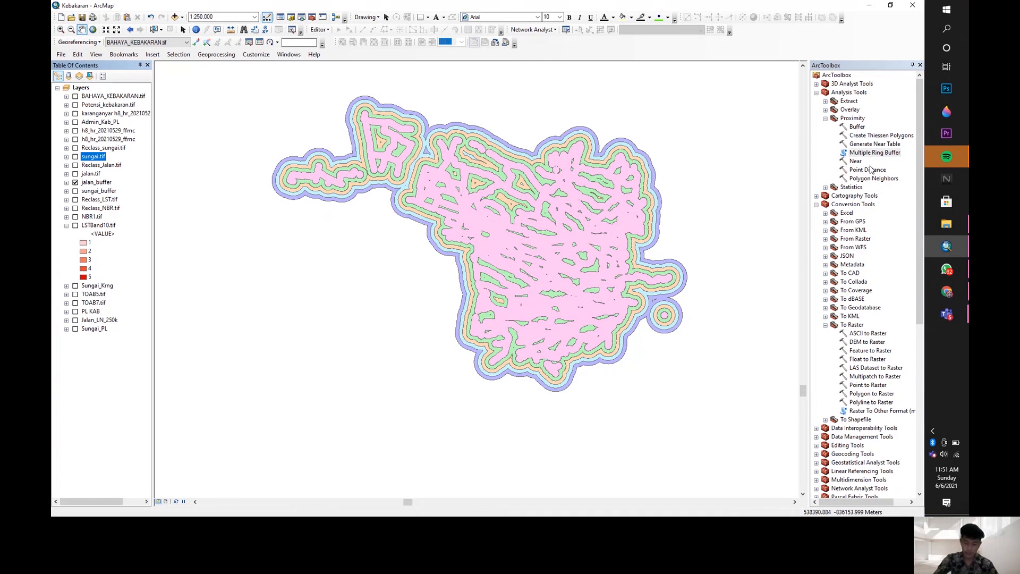
# Step: Open the Polygon to Raster tool with jalan_buffer as the input features
pyautogui.scroll(-1, 860, 249)
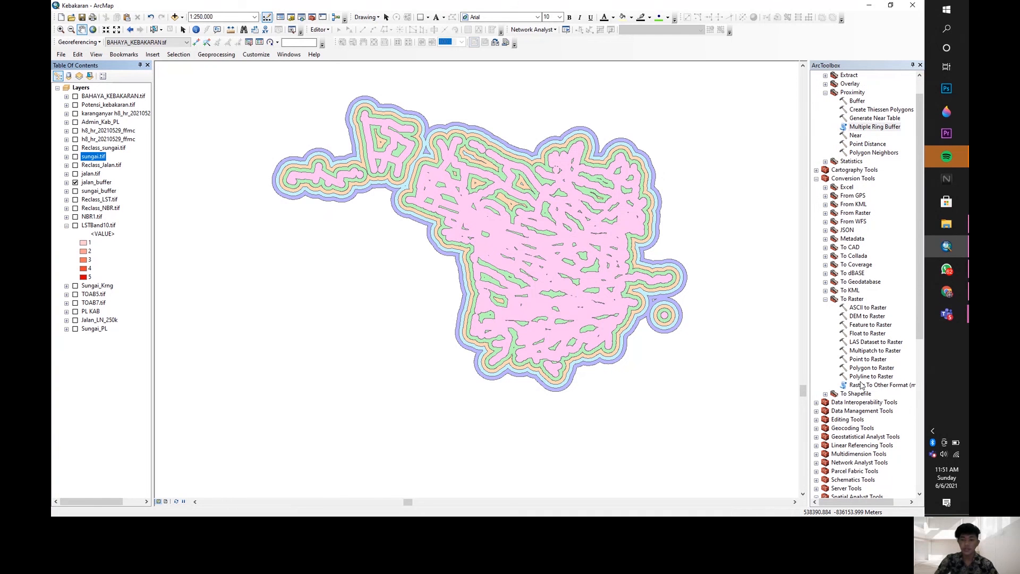
pyautogui.doubleClick(872, 368)
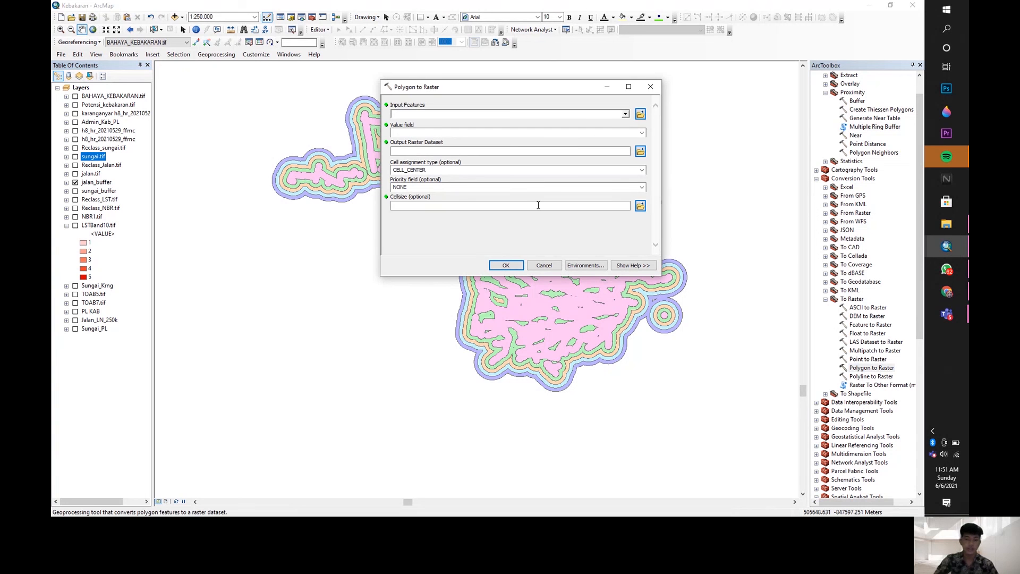
pyautogui.click(625, 113)
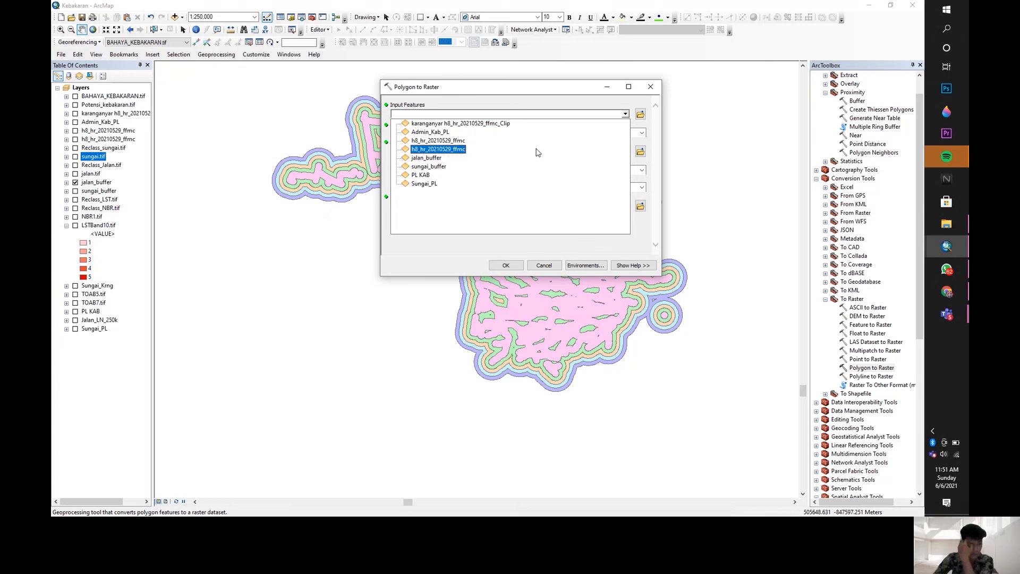
pyautogui.click(439, 160)
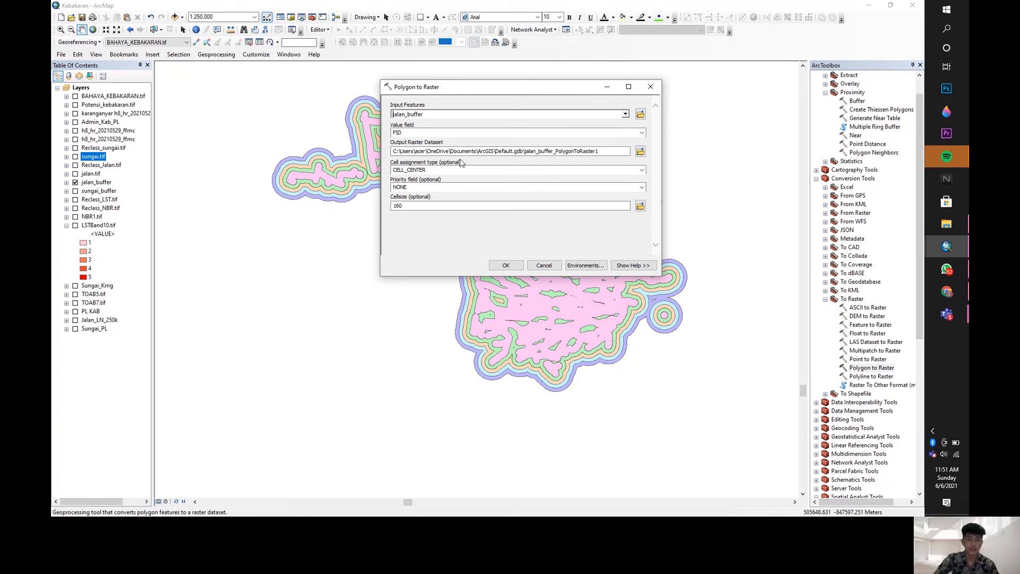
# Step: Set the value field to distance, name the output raster jalan.tiff in Default.gdb, and cancel the conversion without running it
pyautogui.click(627, 132)
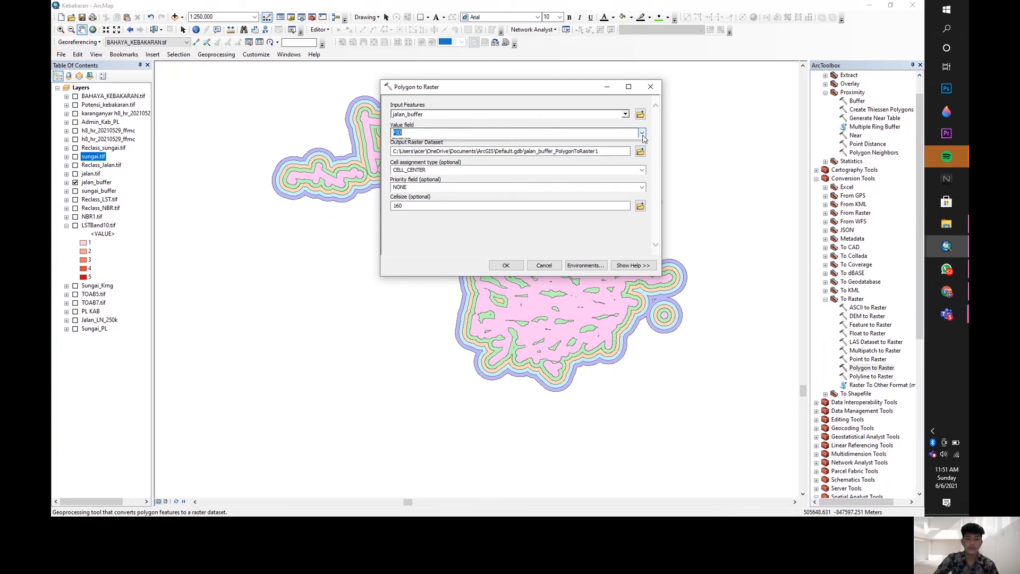
pyautogui.click(556, 152)
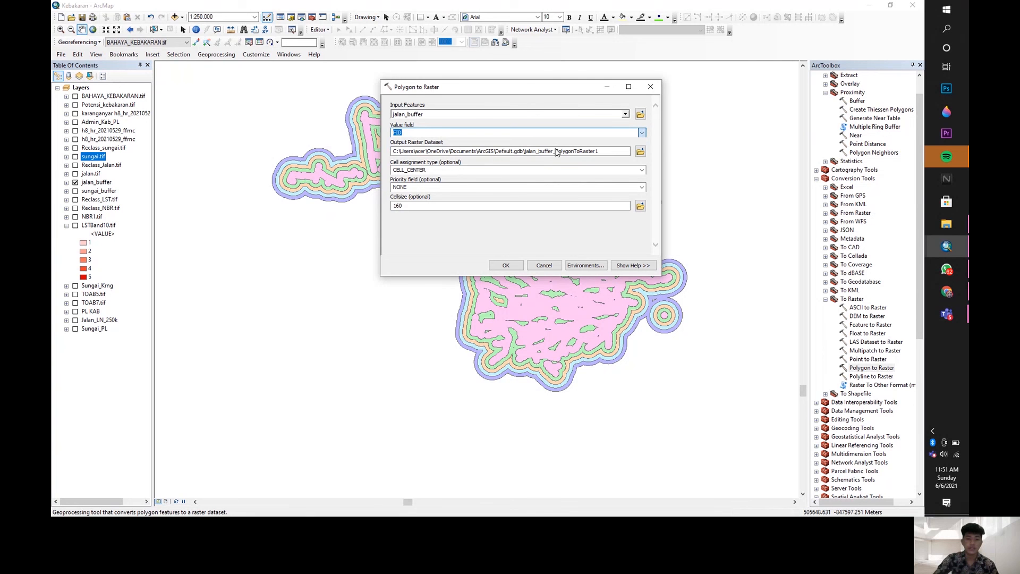
pyautogui.click(494, 134)
pyautogui.moveTo(601, 152); pyautogui.dragTo(541, 153)
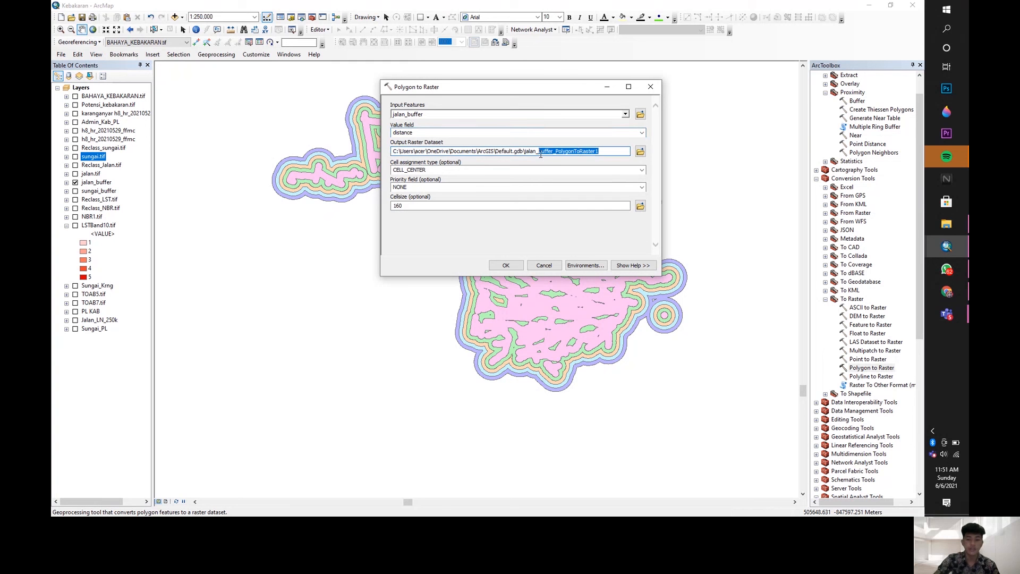
pyautogui.press('BackSpace')
pyautogui.press('BackSpace')
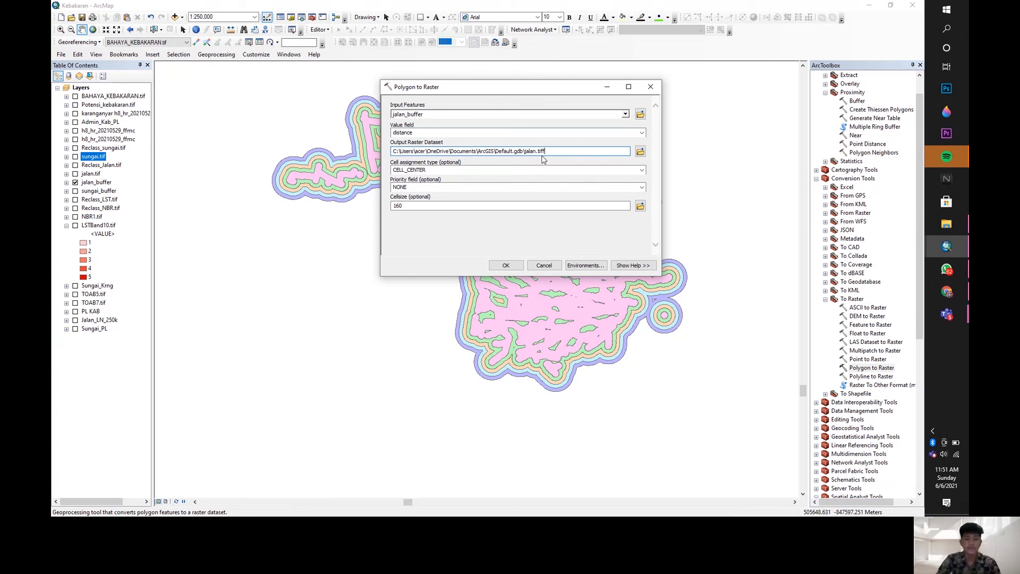
pyautogui.click(506, 266)
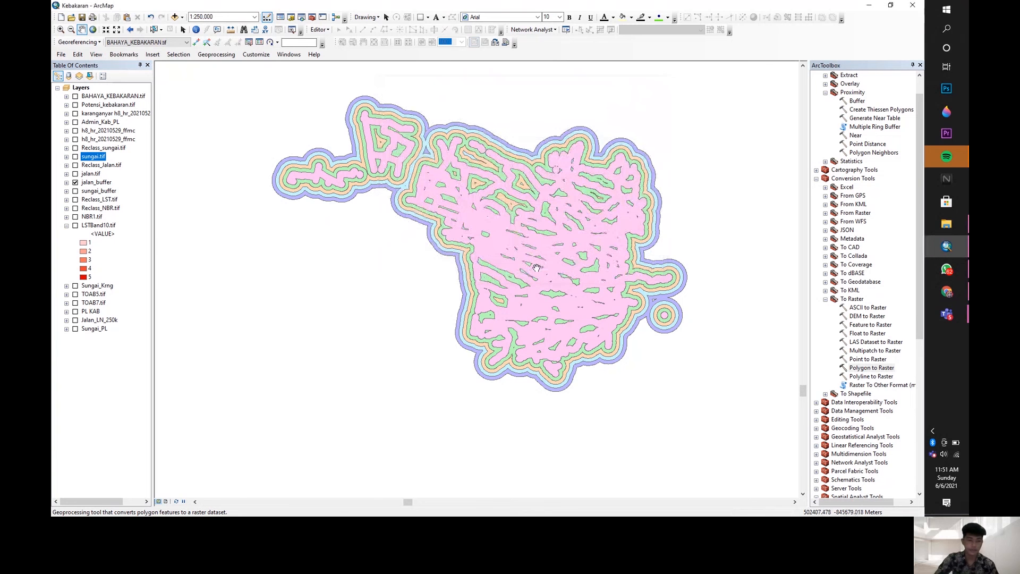
# Step: Show jalan.tif on the map and set up the Reclassify tool with jalan.tif as input raster and Value as reclass field
pyautogui.click(76, 175)
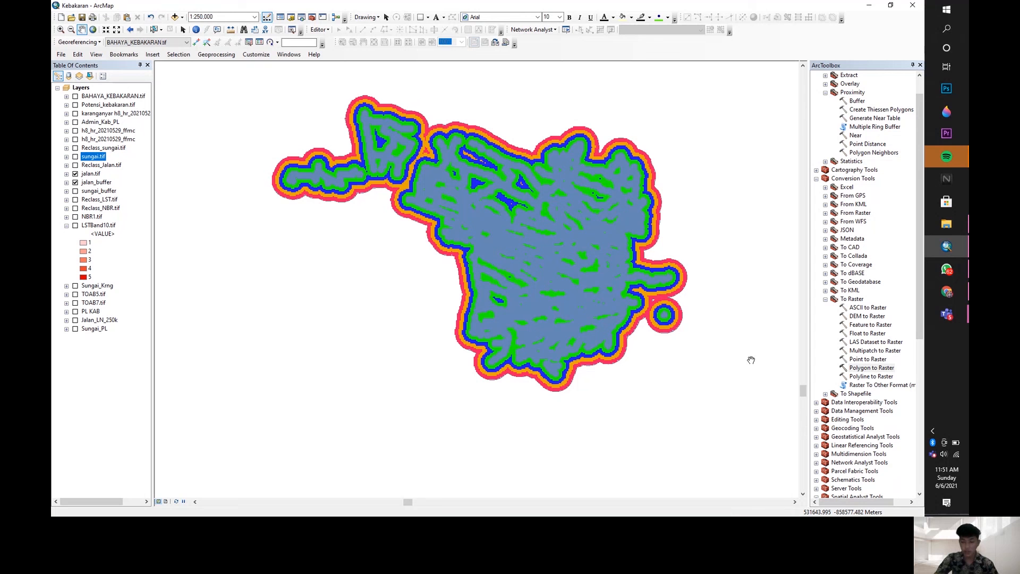
pyautogui.scroll(-10, 866, 245)
pyautogui.doubleClick(865, 240)
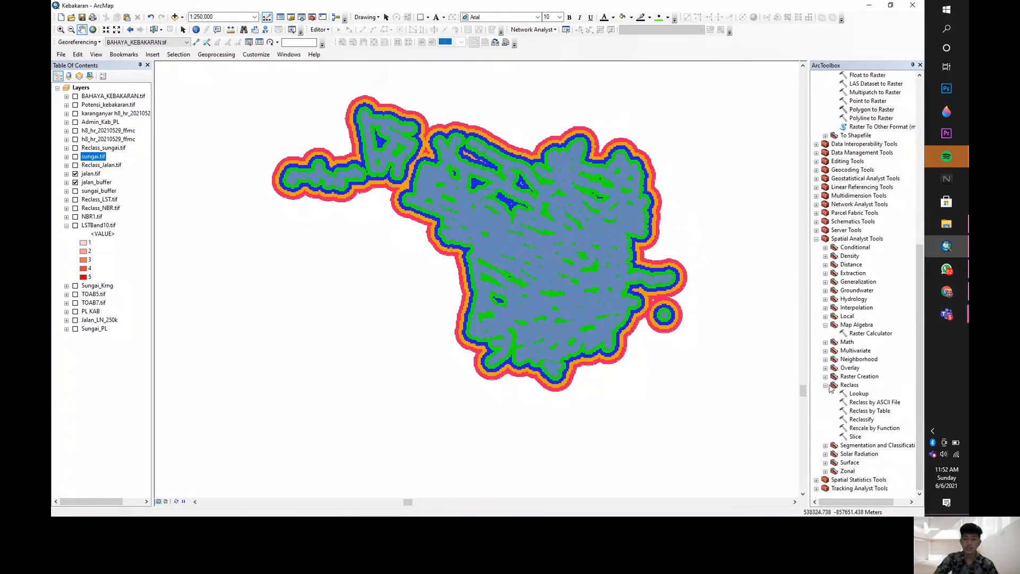
pyautogui.doubleClick(860, 420)
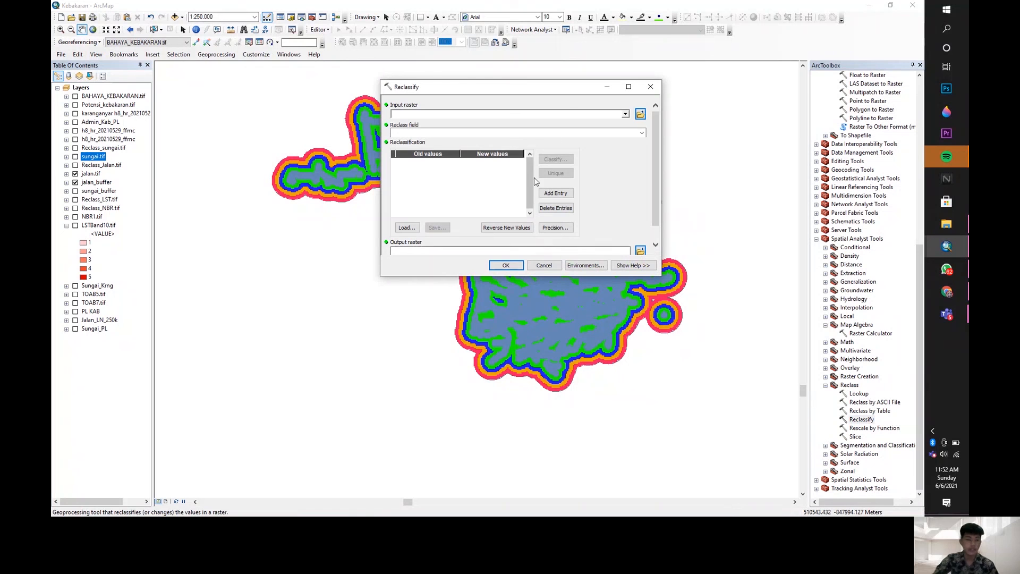
pyautogui.click(626, 115)
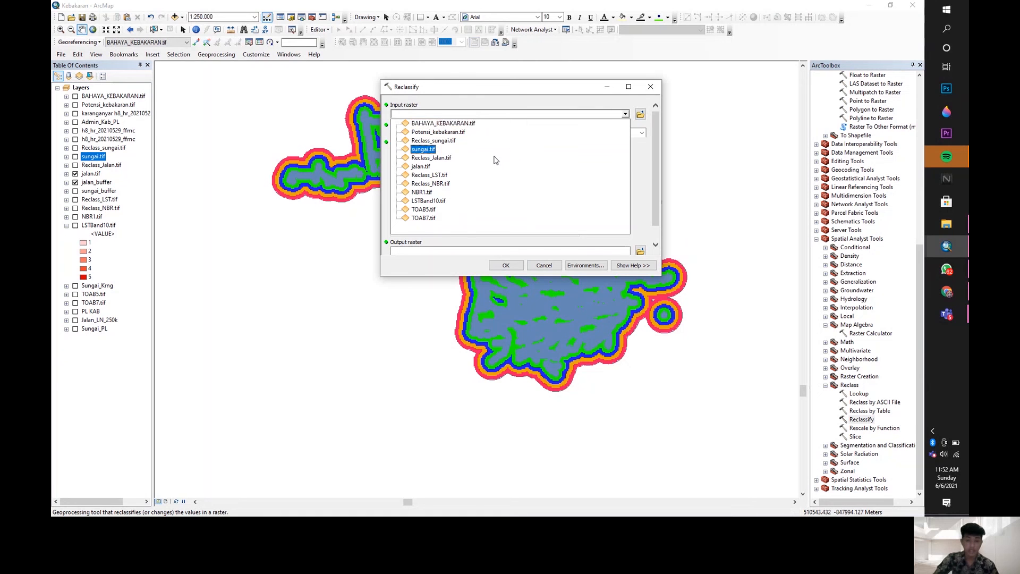
pyautogui.click(448, 167)
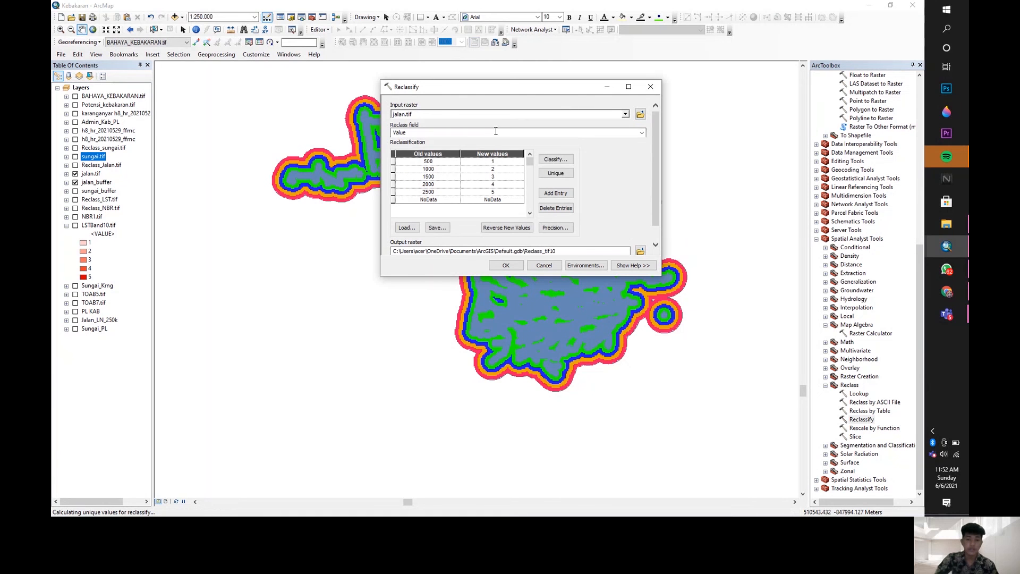
pyautogui.click(642, 133)
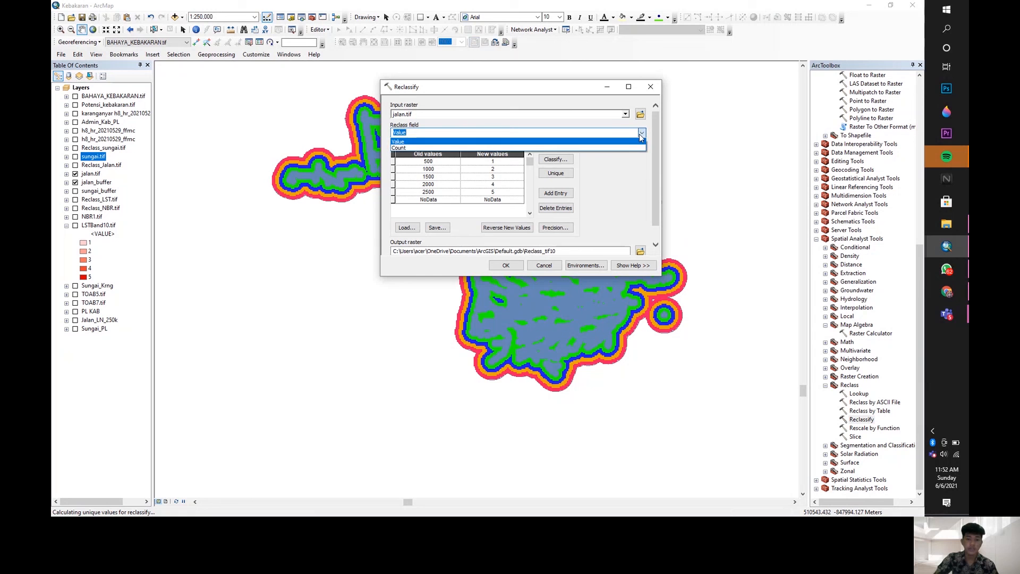
pyautogui.click(641, 137)
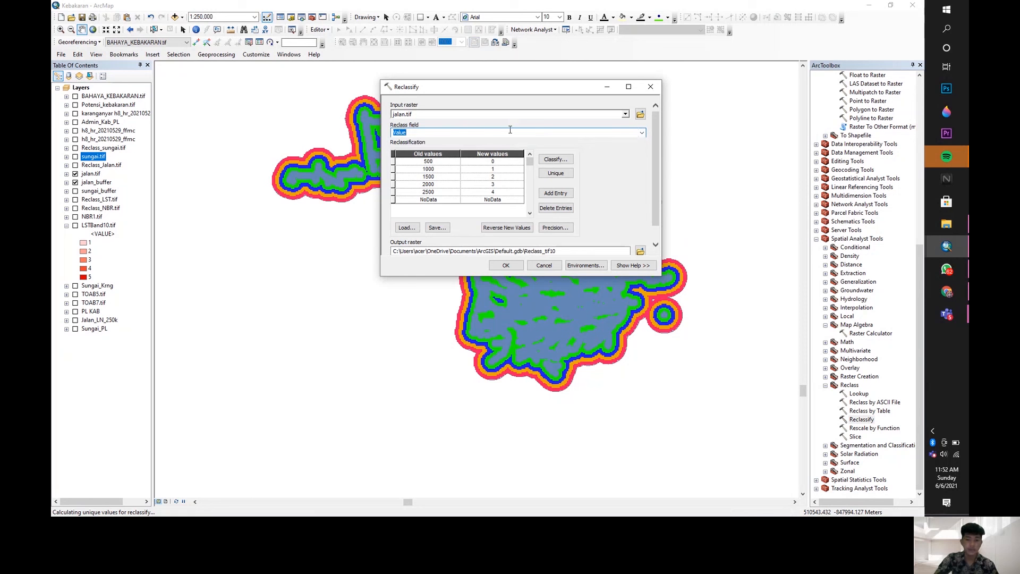
# Step: Assign new values 5, 4, 3, 2 and 1 to the old values 500, 1000, 1500, 2000 and 2500 of jalan.tif
pyautogui.click(492, 162)
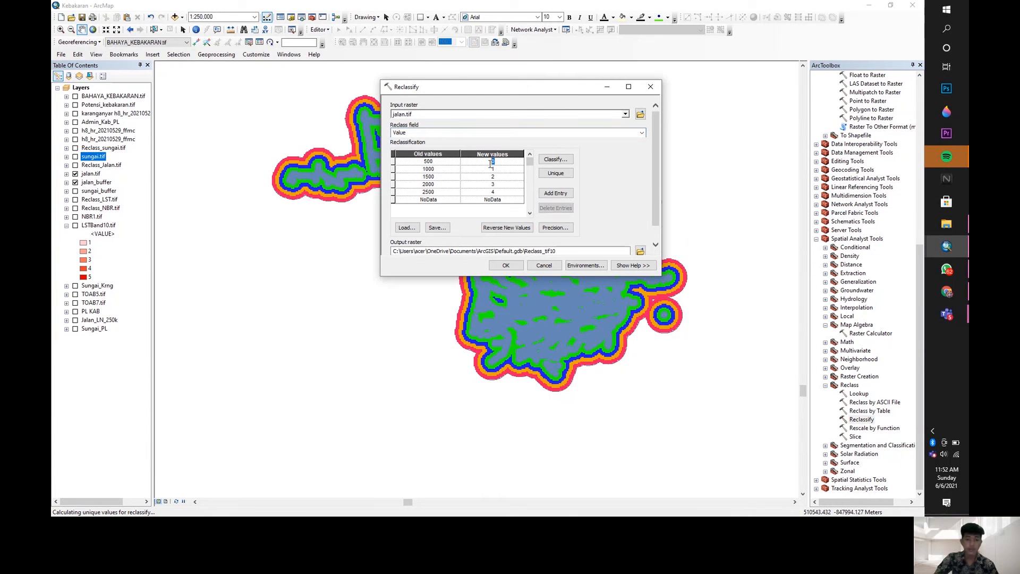
pyautogui.write('1')
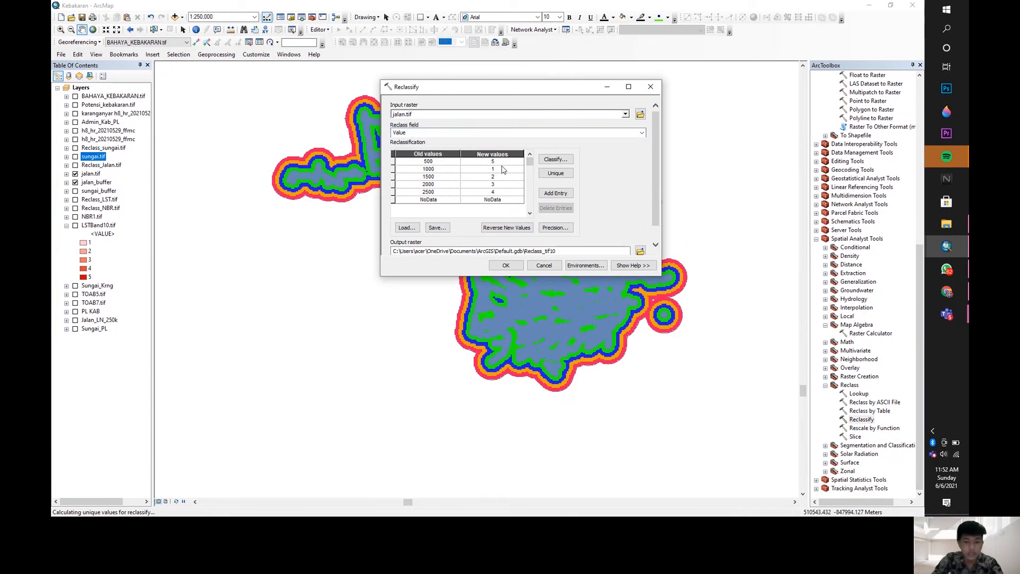
pyautogui.click(492, 171)
pyautogui.write('4')
pyautogui.click(493, 178)
pyautogui.moveTo(497, 177); pyautogui.dragTo(489, 195)
pyautogui.write('3')
pyautogui.write('2')
pyautogui.click(500, 195)
pyautogui.write('1')
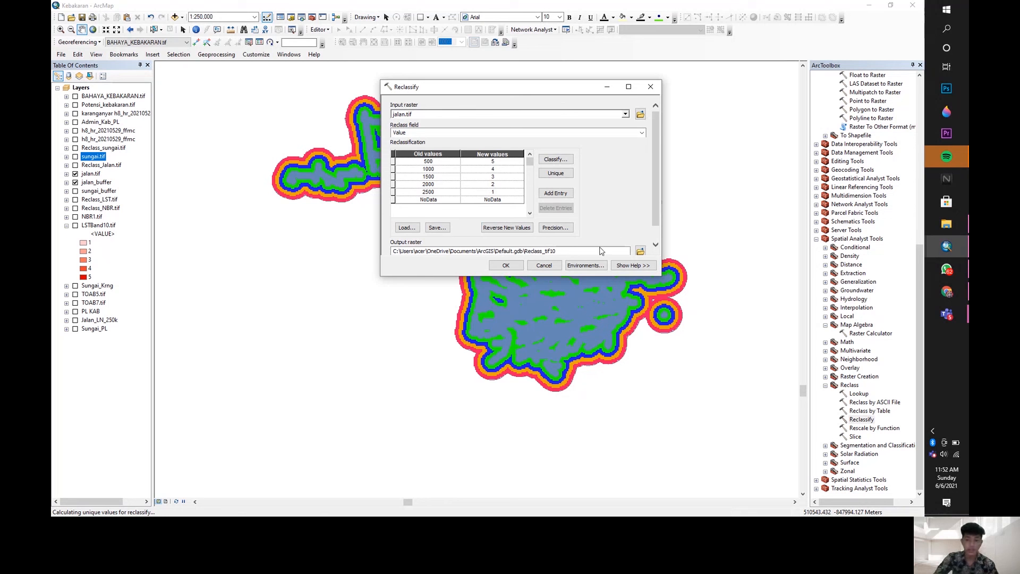
# Step: Name the output raster Reclass_jalan, cancel the reclassification without running it, and show the existing Reclass_Jalan.tif on the map
pyautogui.moveTo(654, 216); pyautogui.dragTo(658, 239)
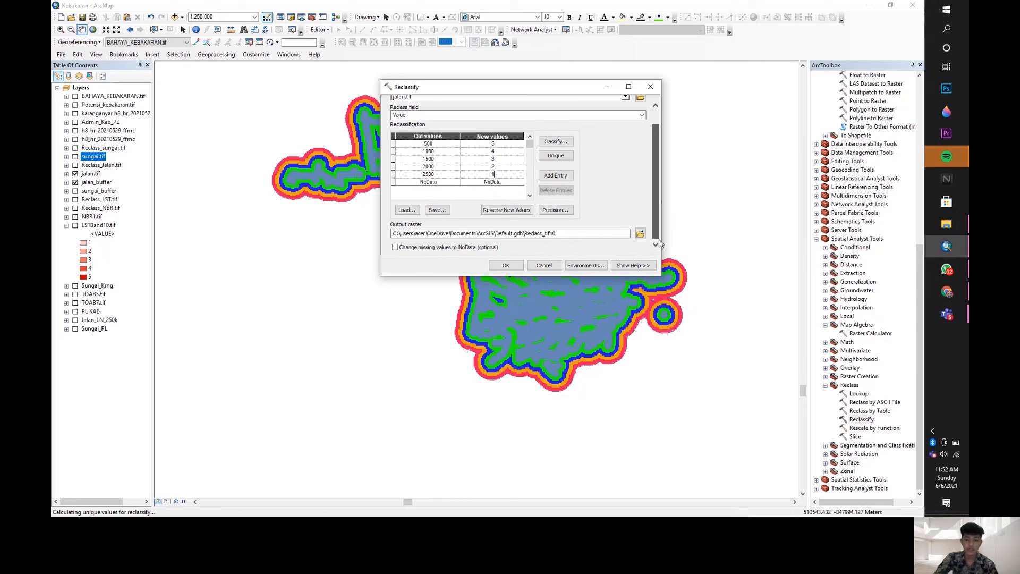
pyautogui.click(574, 236)
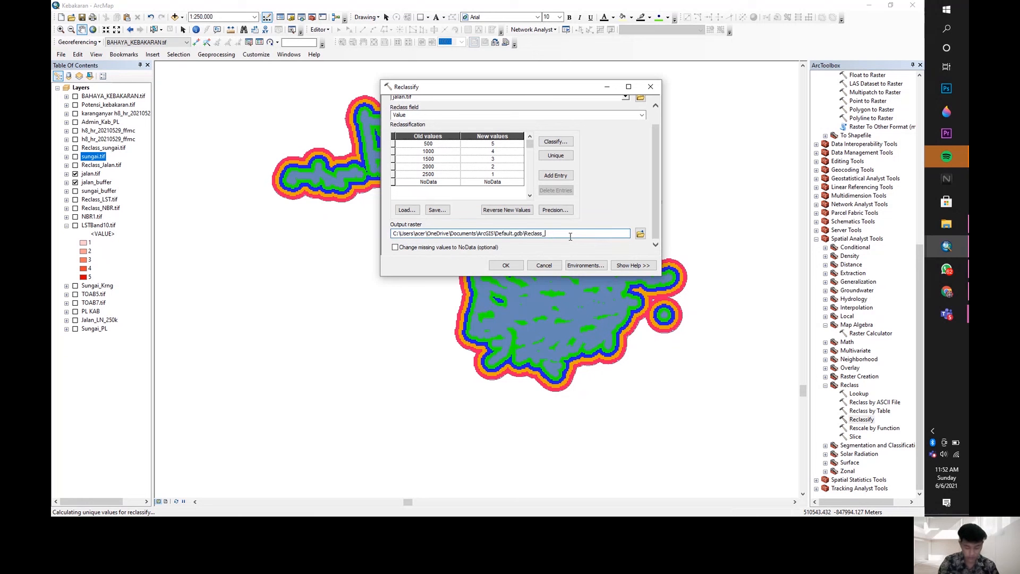
pyautogui.write('jalan')
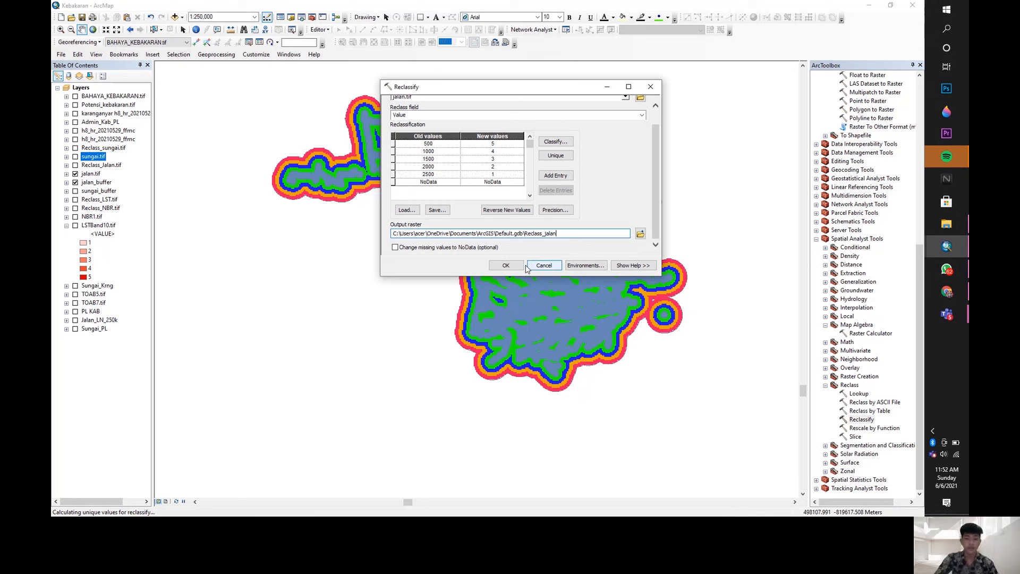
pyautogui.click(545, 266)
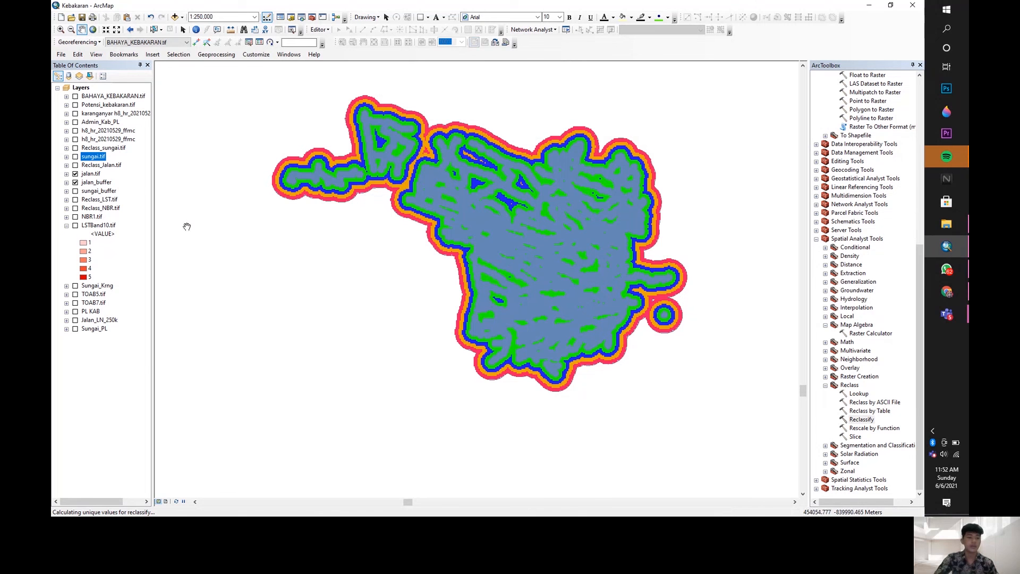
pyautogui.click(75, 166)
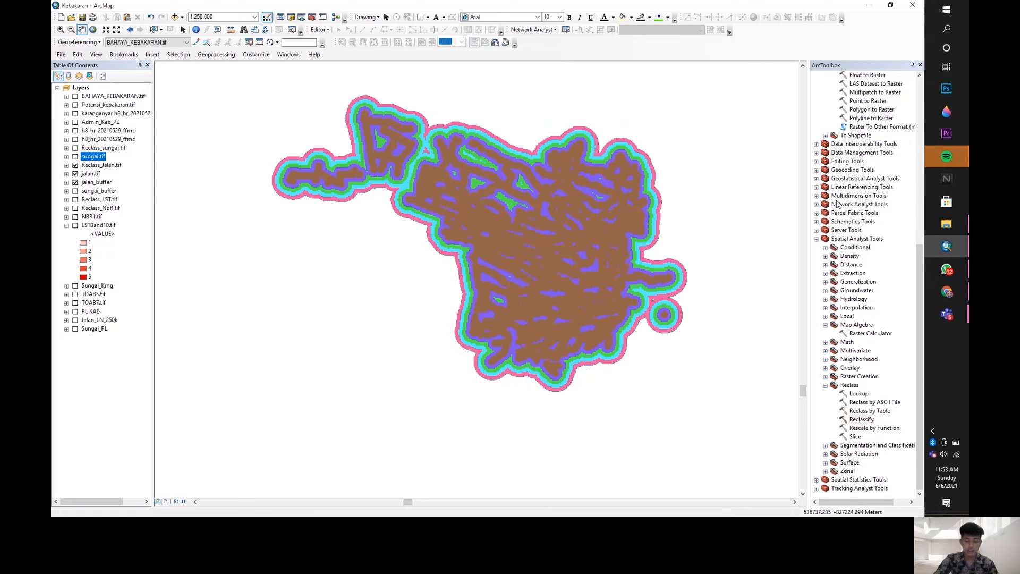
# Step: Open the Reclassify tool with sungai.tif as the input raster
pyautogui.doubleClick(861, 420)
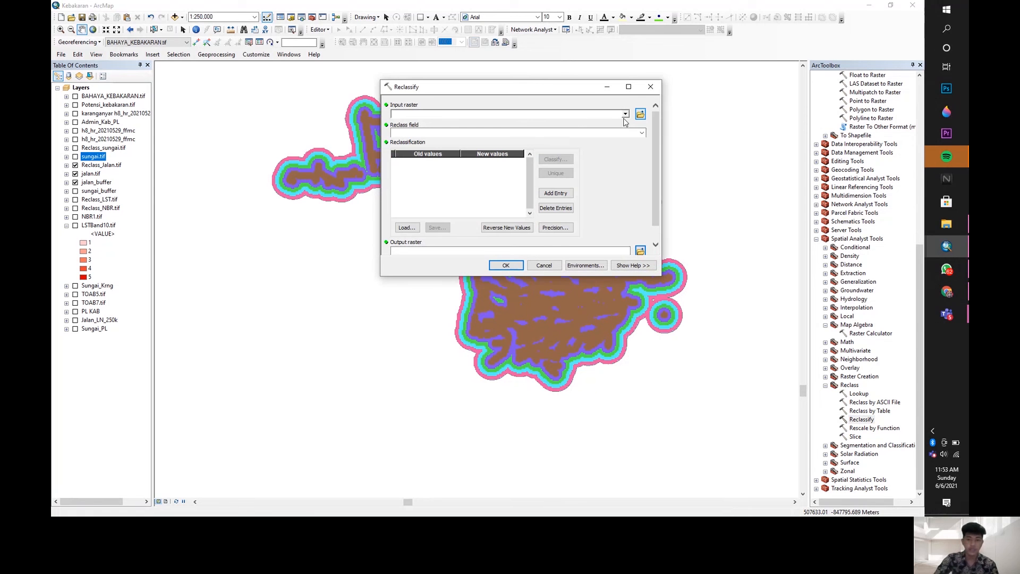
pyautogui.click(626, 114)
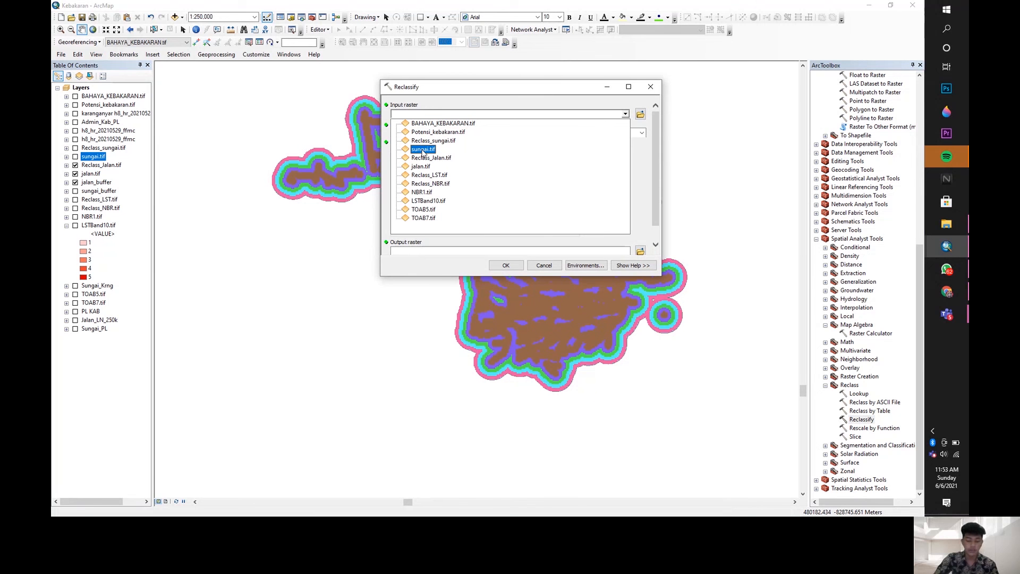
pyautogui.click(423, 150)
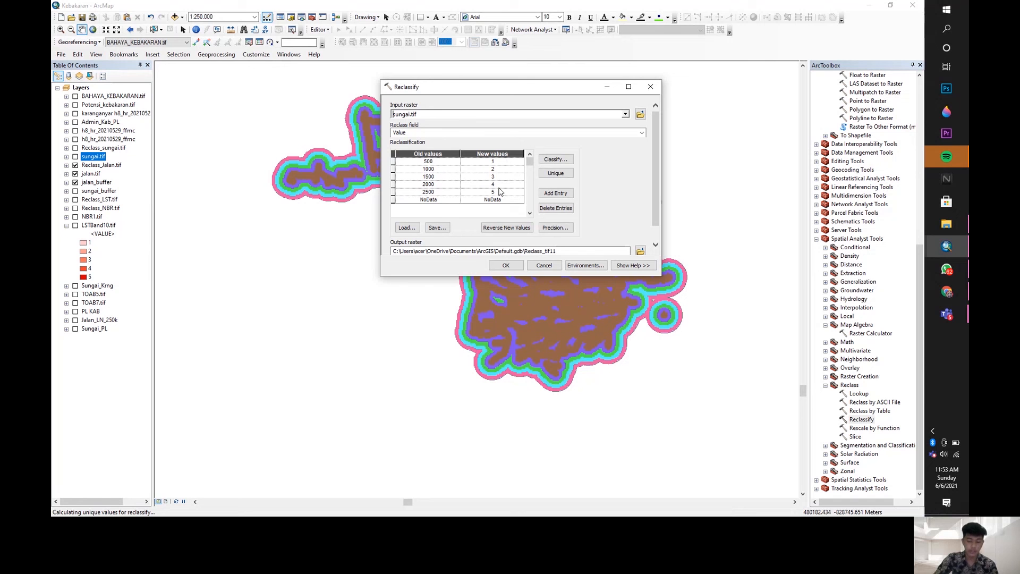
# Step: Name the output raster Reclass_sungai in Default.gdb and cancel the reclassification without running it
pyautogui.click(557, 250)
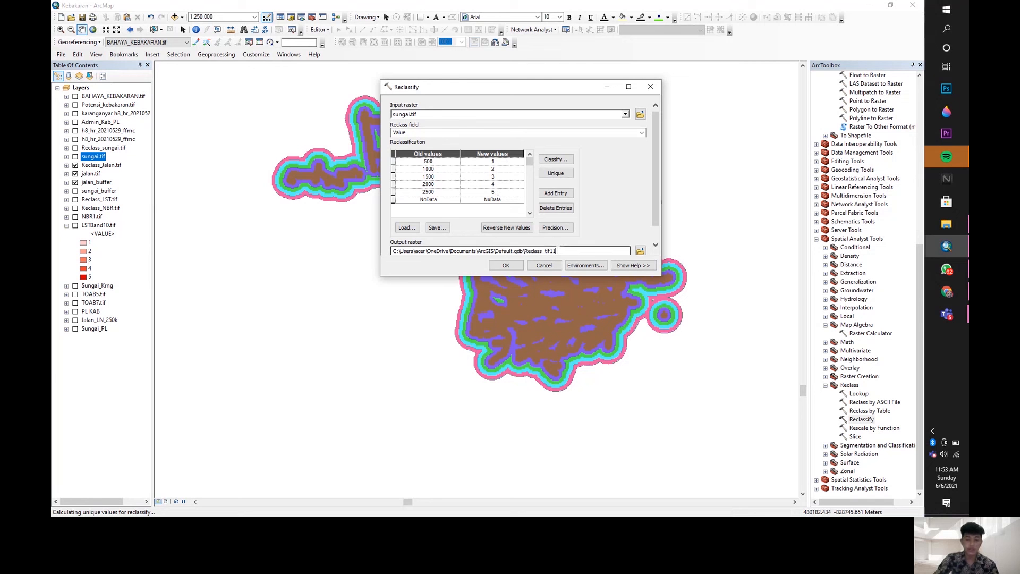
pyautogui.press('BackSpace')
pyautogui.press('BackSpace')
pyautogui.press('BackSpace')
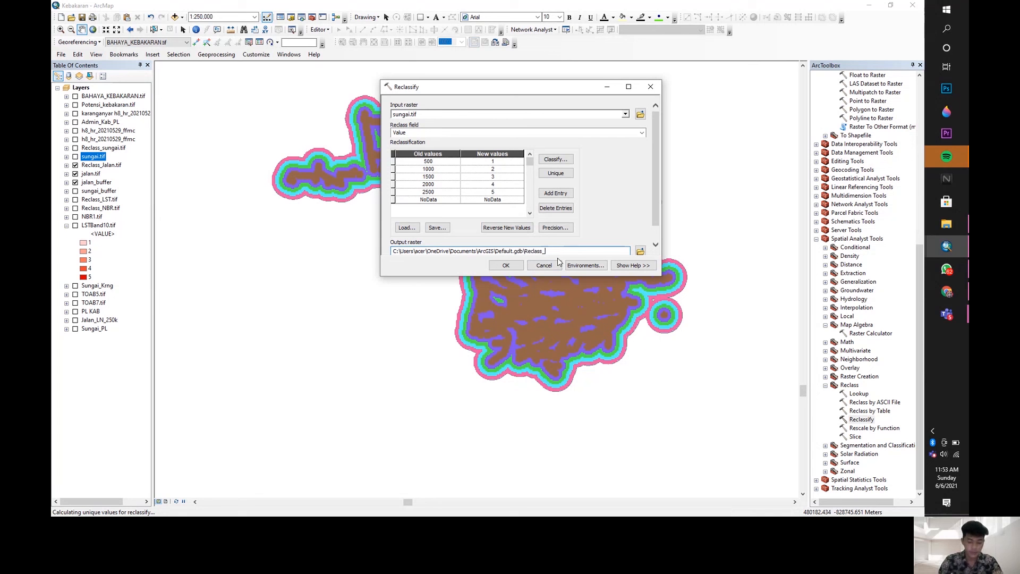
pyautogui.write('sungai')
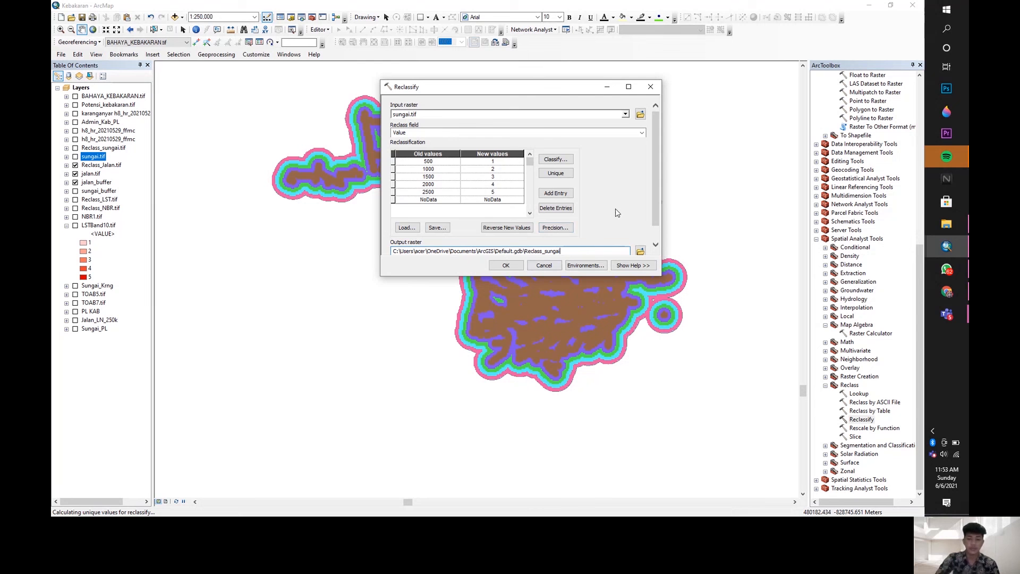
pyautogui.moveTo(658, 206); pyautogui.dragTo(658, 238)
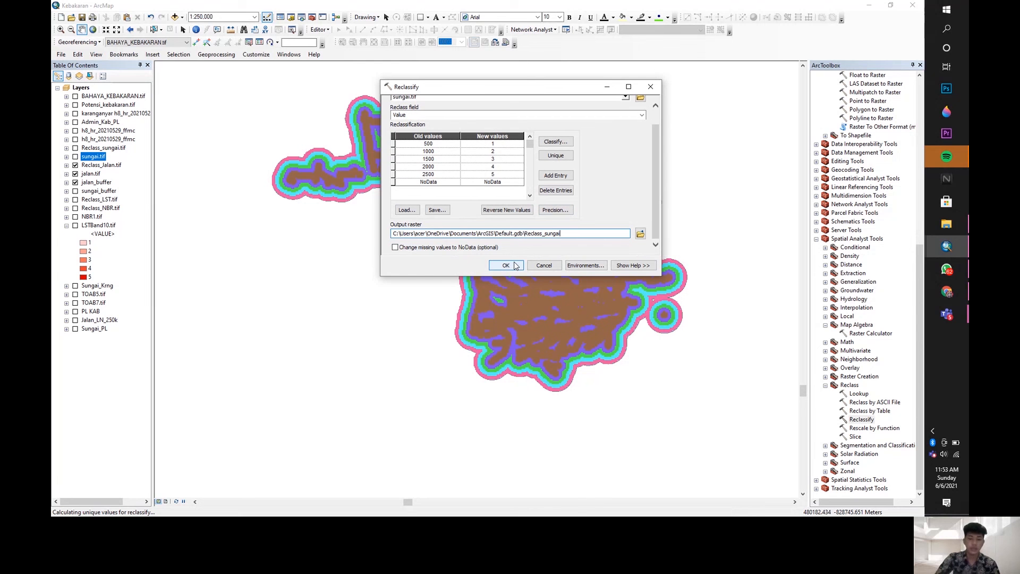
pyautogui.click(540, 265)
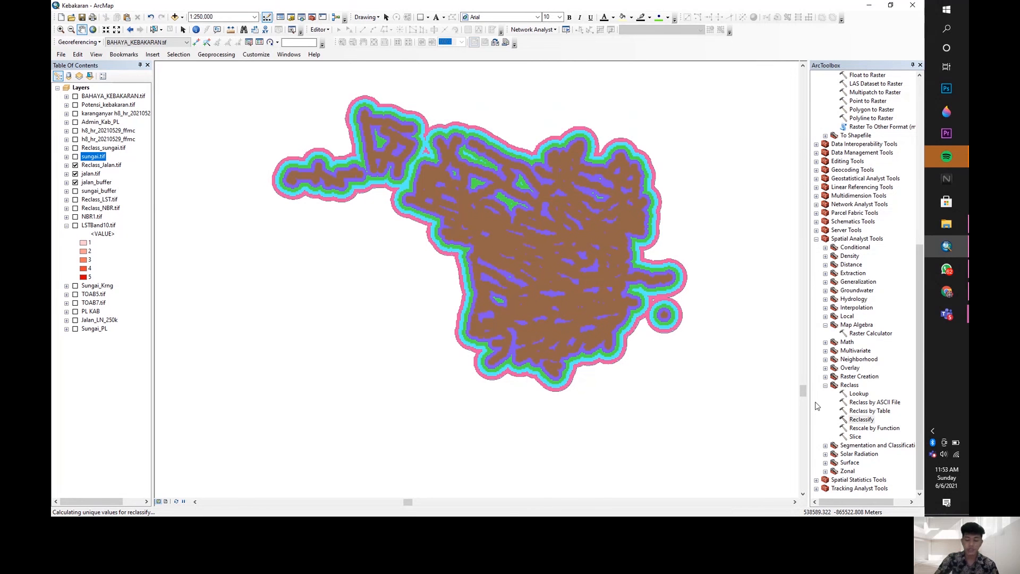
# Step: Switch to Chrome to view the SIPANDORA site at sipandora.lapan.go.id, and return to ArcMap
pyautogui.click(954, 299)
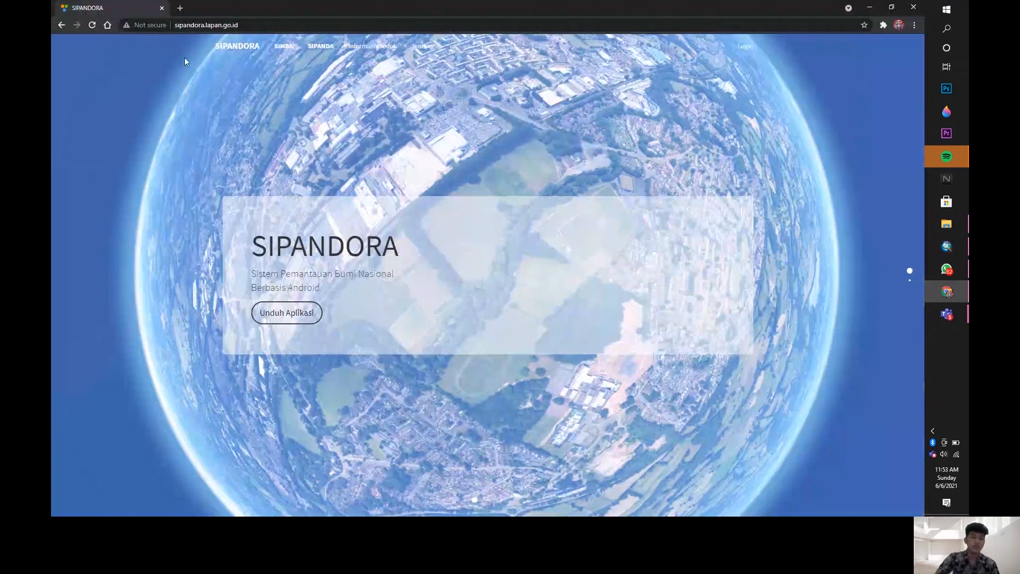
pyautogui.click(250, 24)
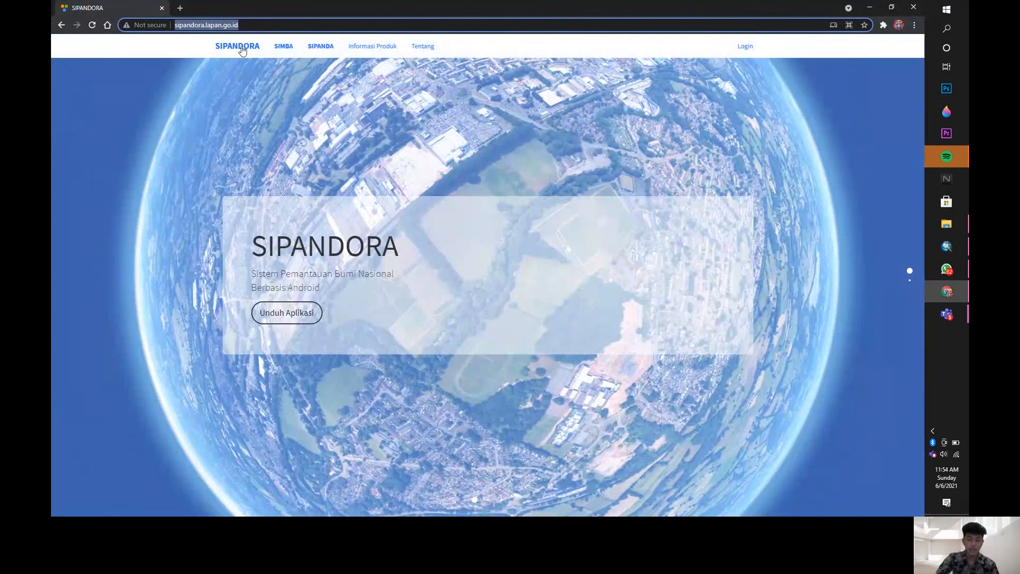
pyautogui.click(868, 9)
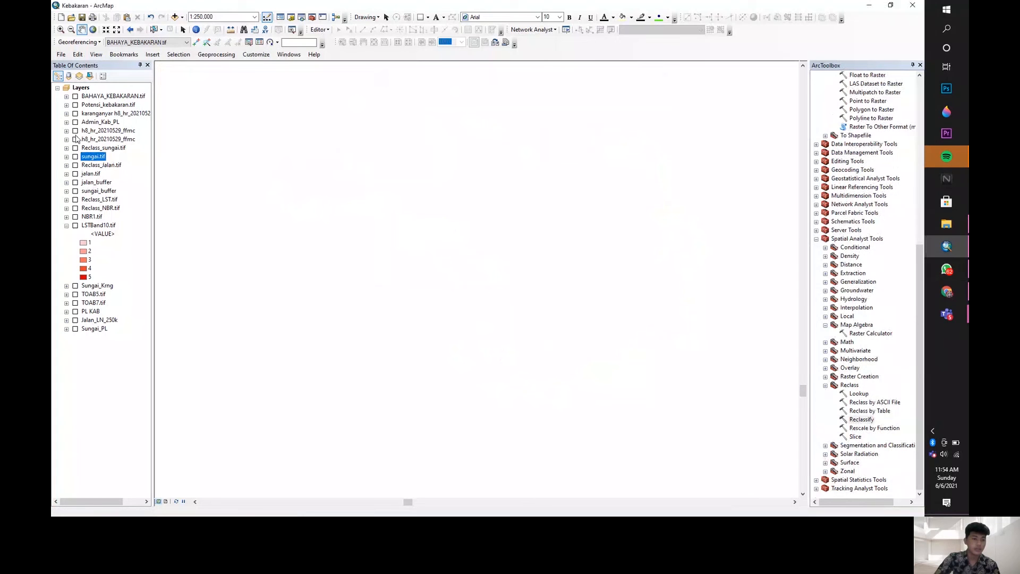
# Step: Remove the upper duplicate h8_hr_20210529_ffmc layer and show the remaining one on the map
pyautogui.click(66, 139)
pyautogui.rightClick(98, 132)
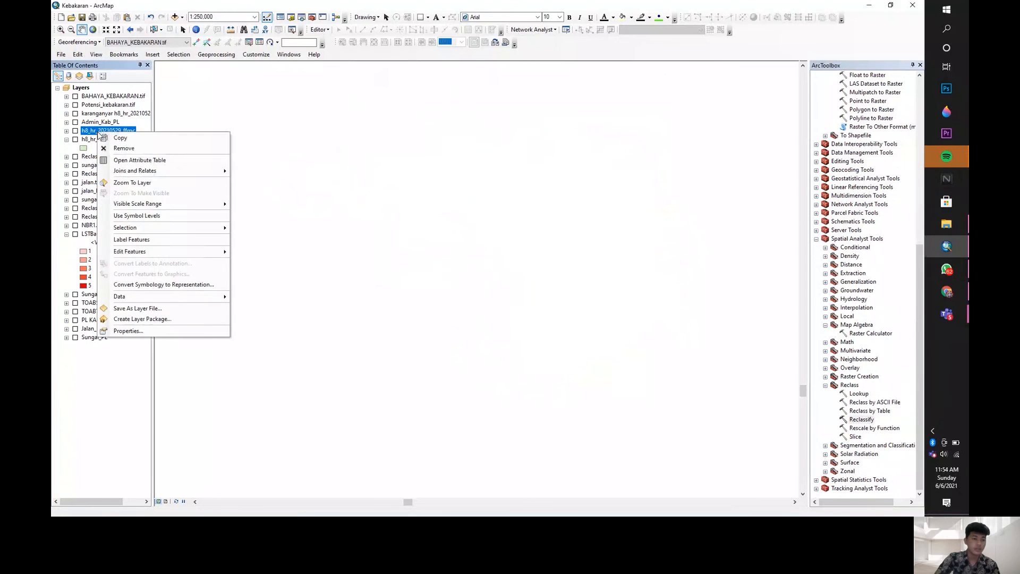
pyautogui.click(124, 148)
pyautogui.click(75, 131)
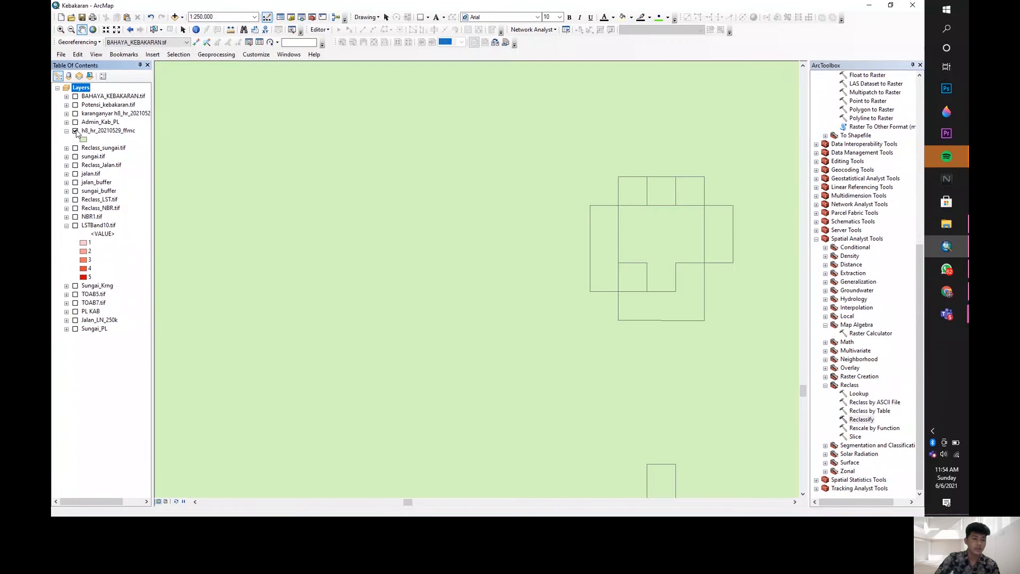
# Step: Show the Admin_Kab_PL boundary over the h8_hr_20210529_ffmc layer
pyautogui.scroll(4, 636, 229)
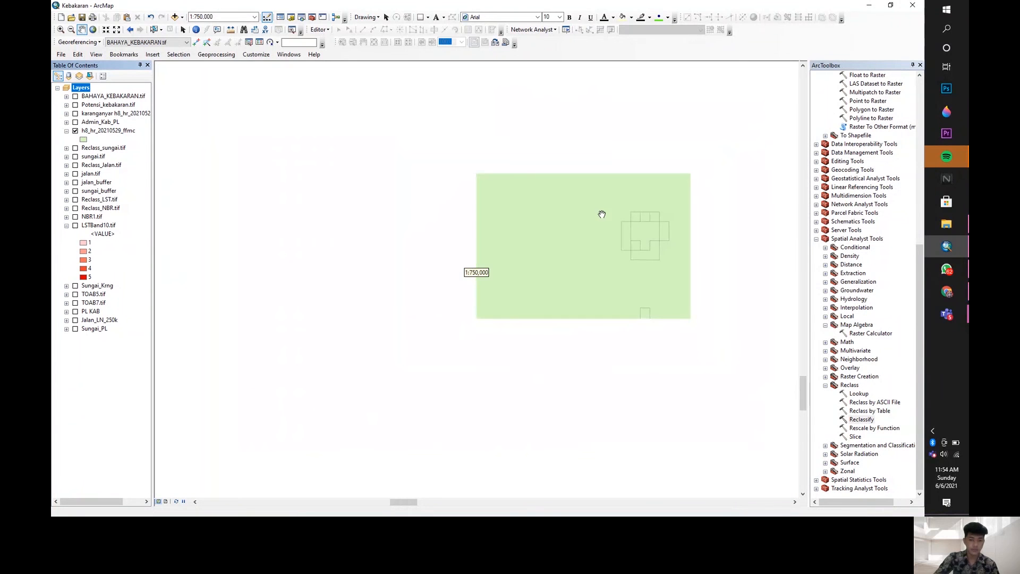
pyautogui.moveTo(630, 217); pyautogui.dragTo(552, 277)
pyautogui.scroll(1, 608, 253)
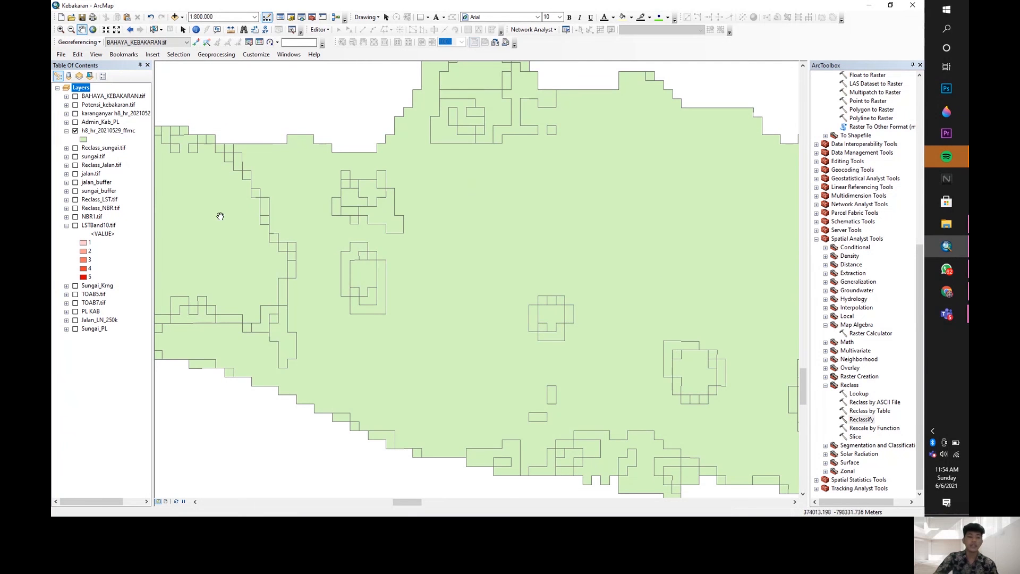
pyautogui.click(74, 122)
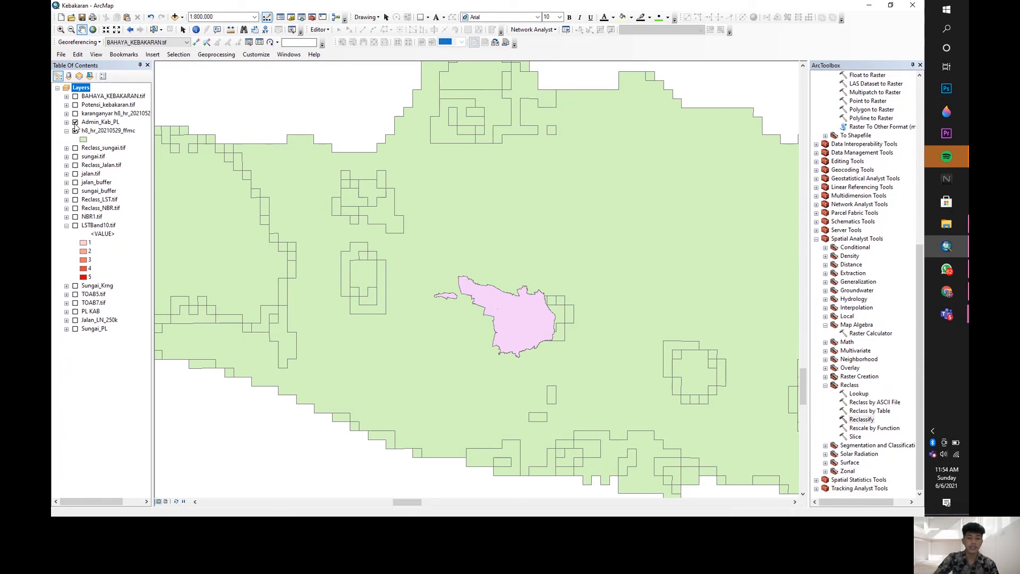
pyautogui.scroll(1, 539, 335)
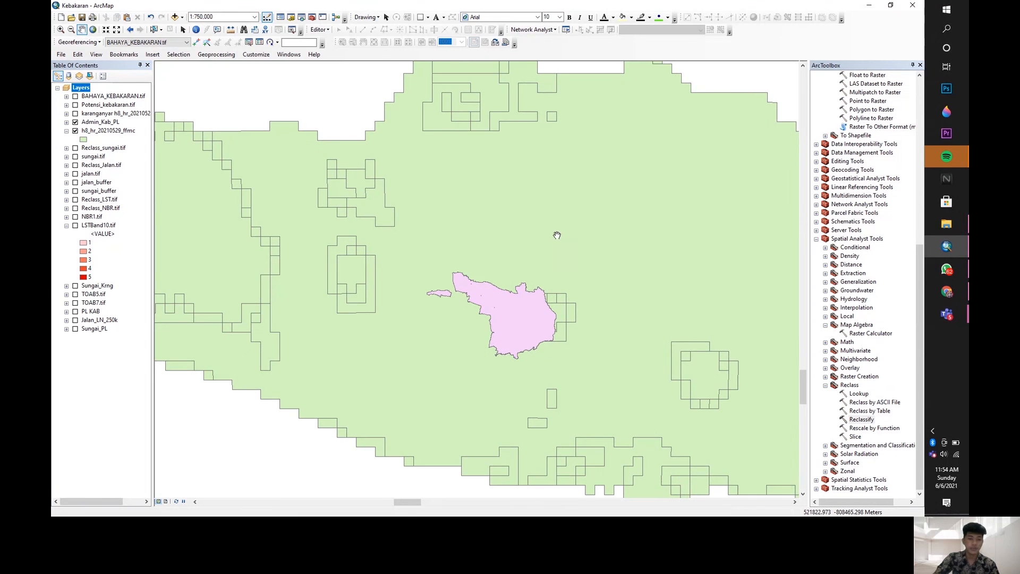
pyautogui.moveTo(545, 241); pyautogui.dragTo(545, 180)
# Step: Check the symbology and the source coordinate system in the h8_hr_20210529_ffmc layer properties, and close them
pyautogui.click(125, 133)
pyautogui.rightClick(125, 133)
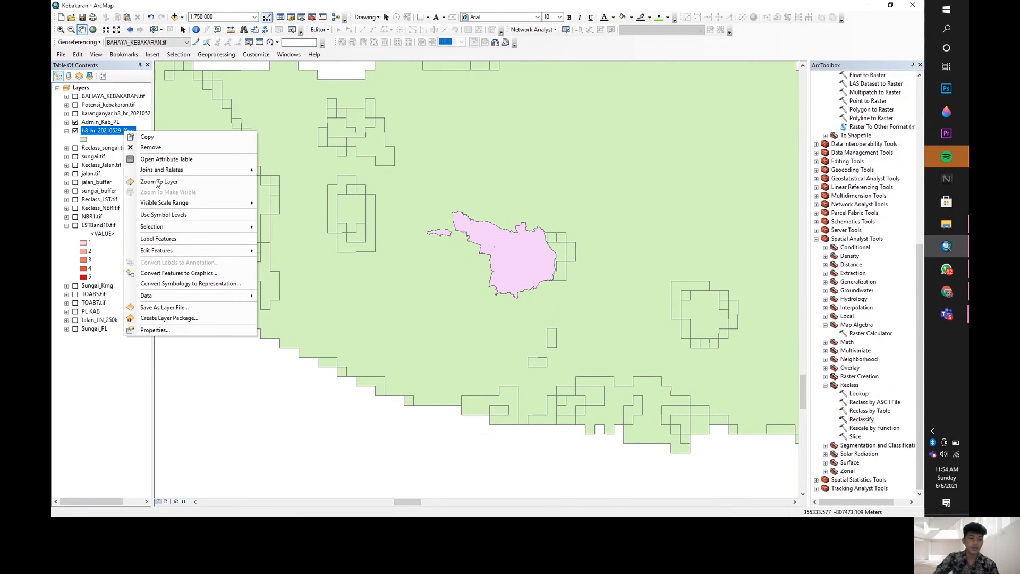
pyautogui.click(171, 331)
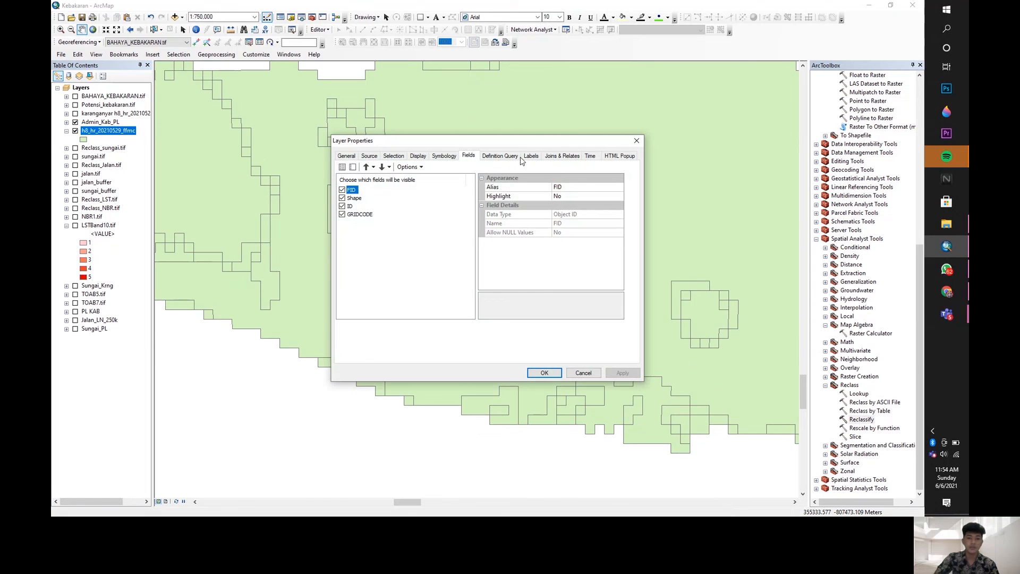
pyautogui.click(444, 156)
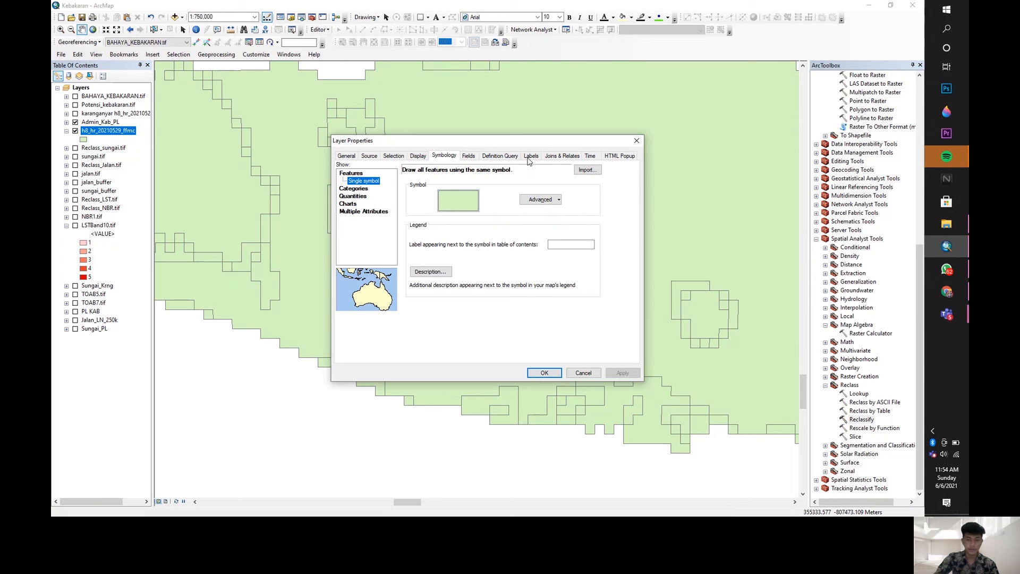
pyautogui.click(370, 156)
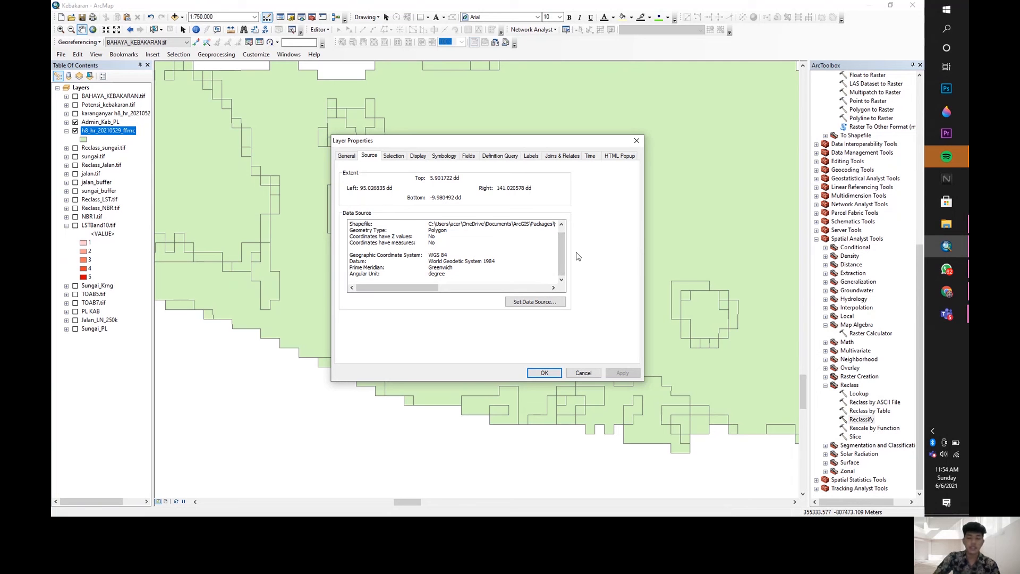
pyautogui.click(636, 141)
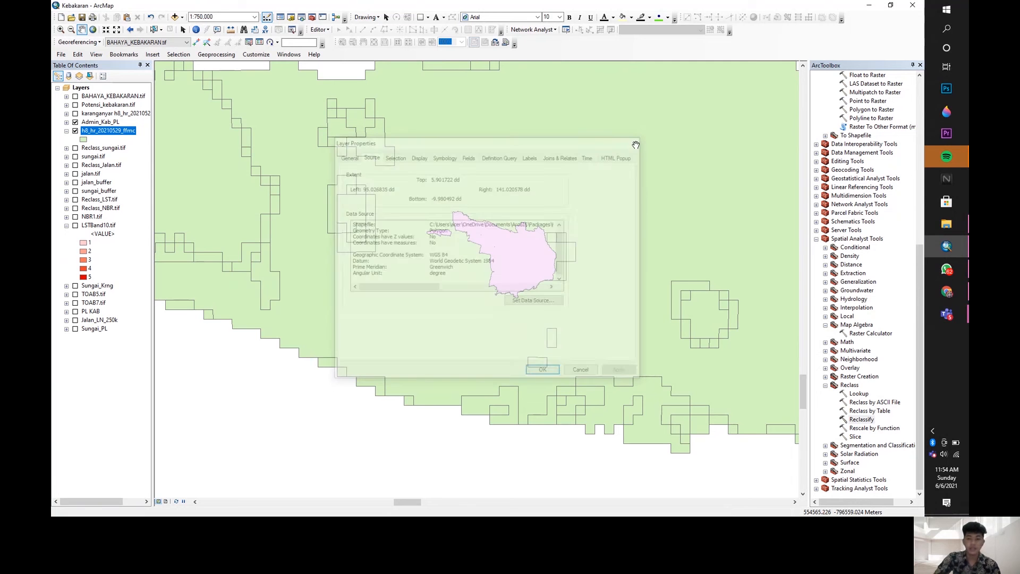
# Step: Assign the WGS 1984 coordinate system to h8_hr_20210529_ffmc.shp through its shapefile properties in the Catalog
pyautogui.click(291, 17)
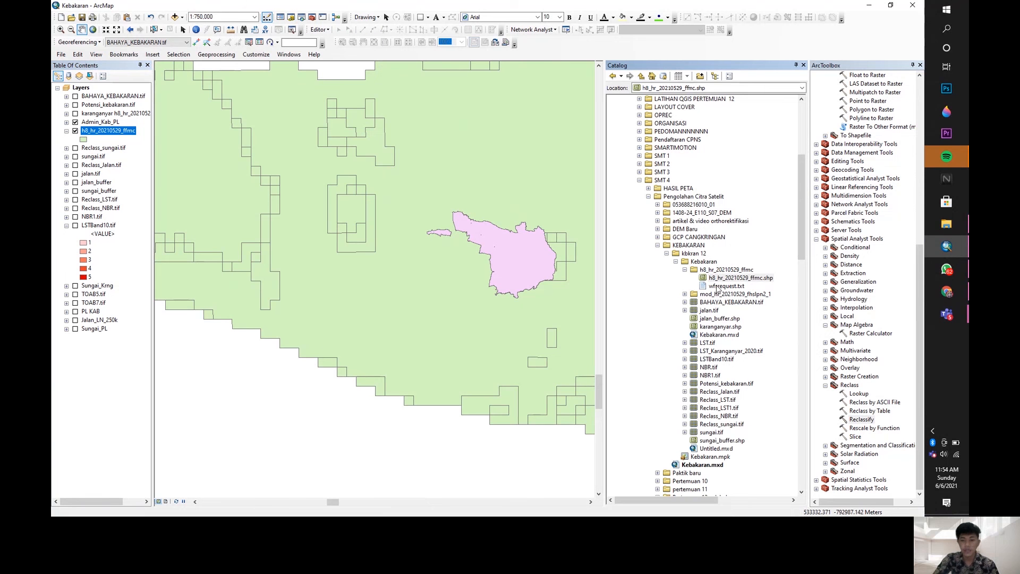
pyautogui.click(720, 281)
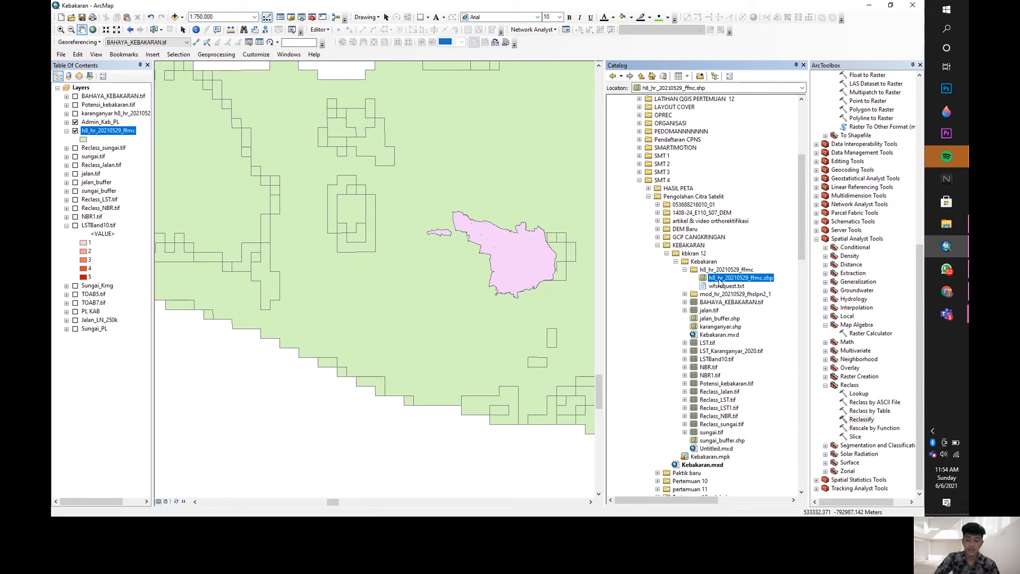
pyautogui.rightClick(720, 283)
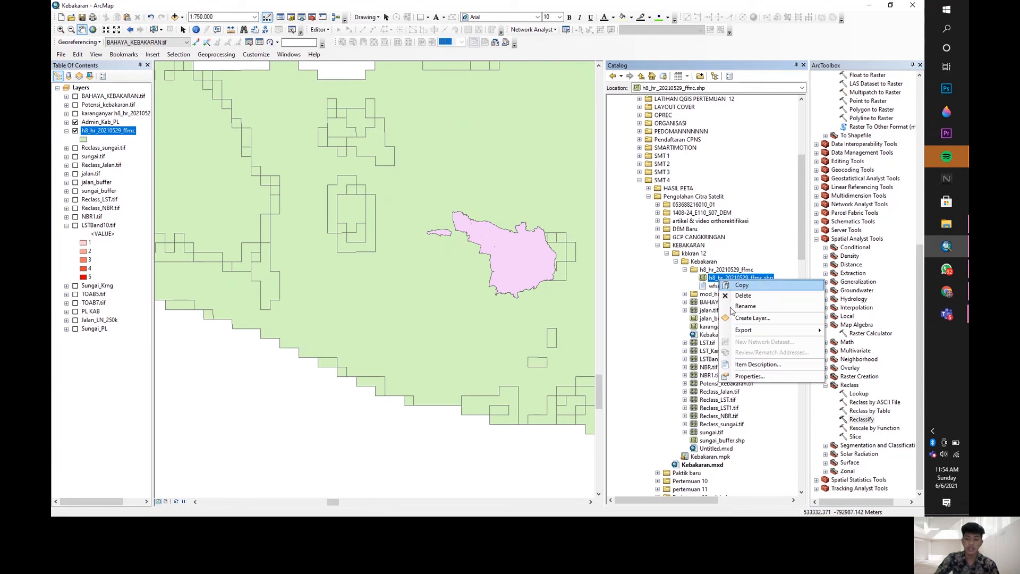
pyautogui.click(755, 378)
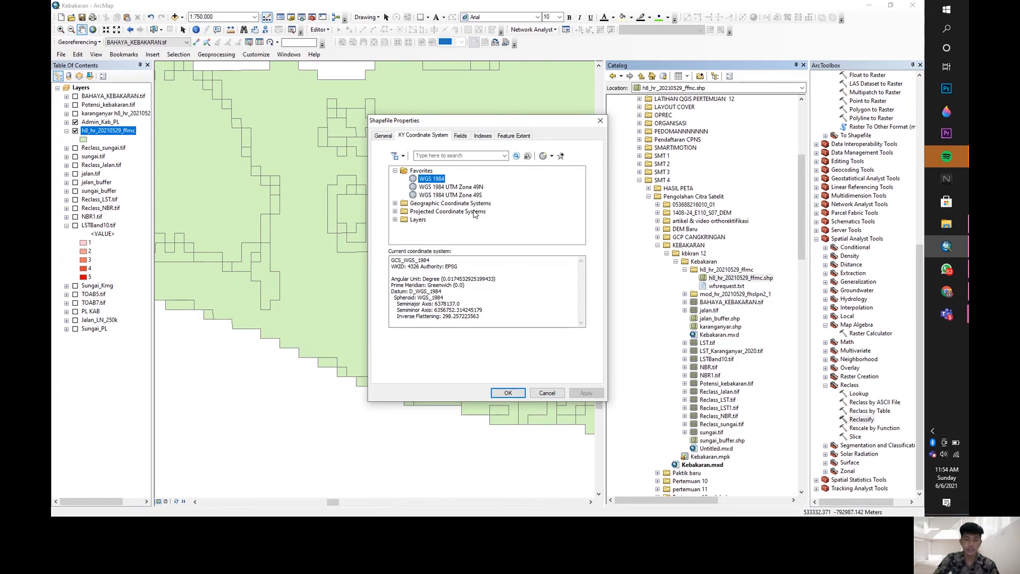
pyautogui.click(428, 173)
pyautogui.click(429, 179)
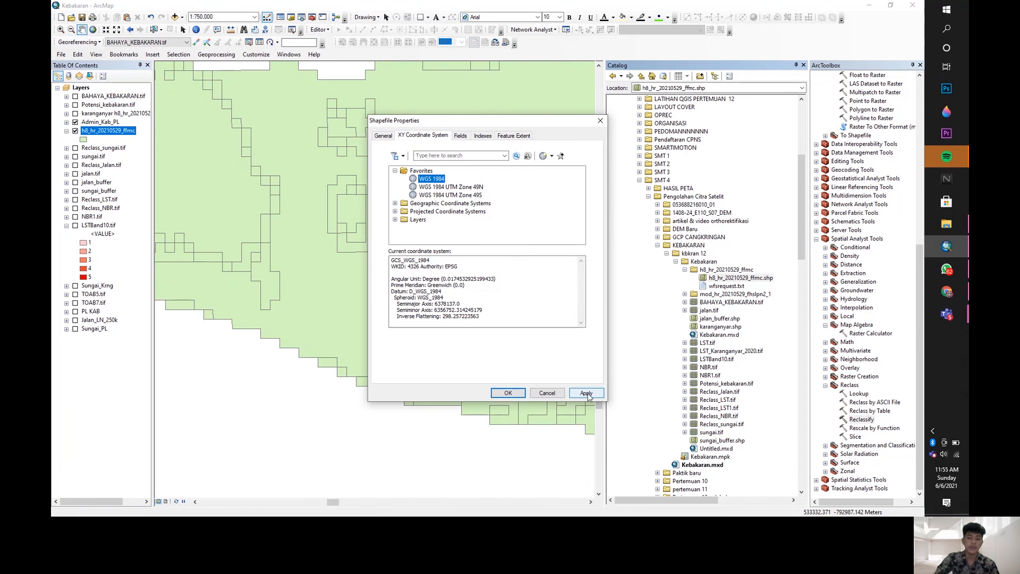
pyautogui.click(586, 393)
pyautogui.click(508, 394)
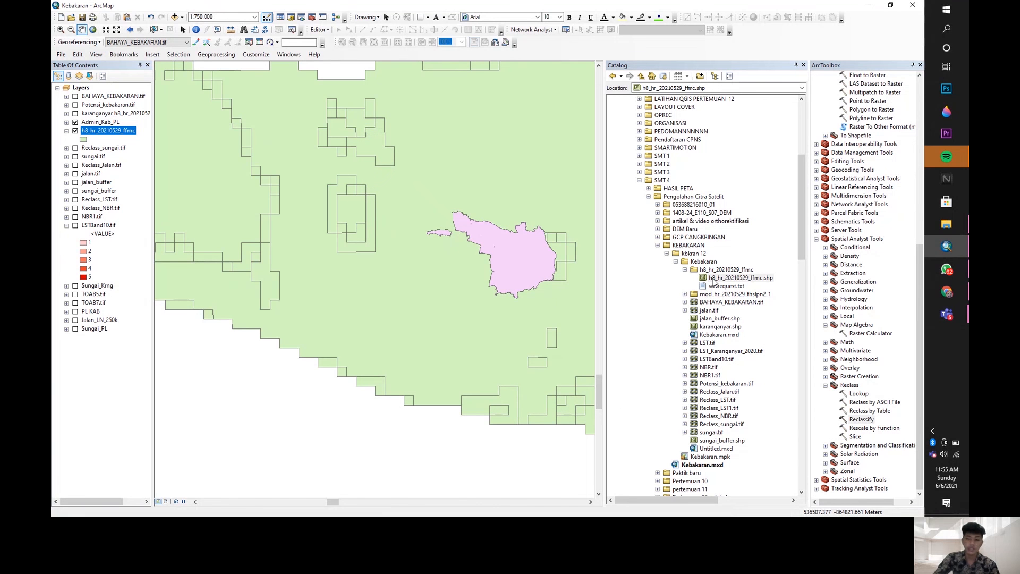
# Step: Add h8_hr_20210529_ffmc.shp from the Catalog to the map, hide the older duplicate layer, and close the Catalog
pyautogui.moveTo(714, 281); pyautogui.dragTo(114, 127)
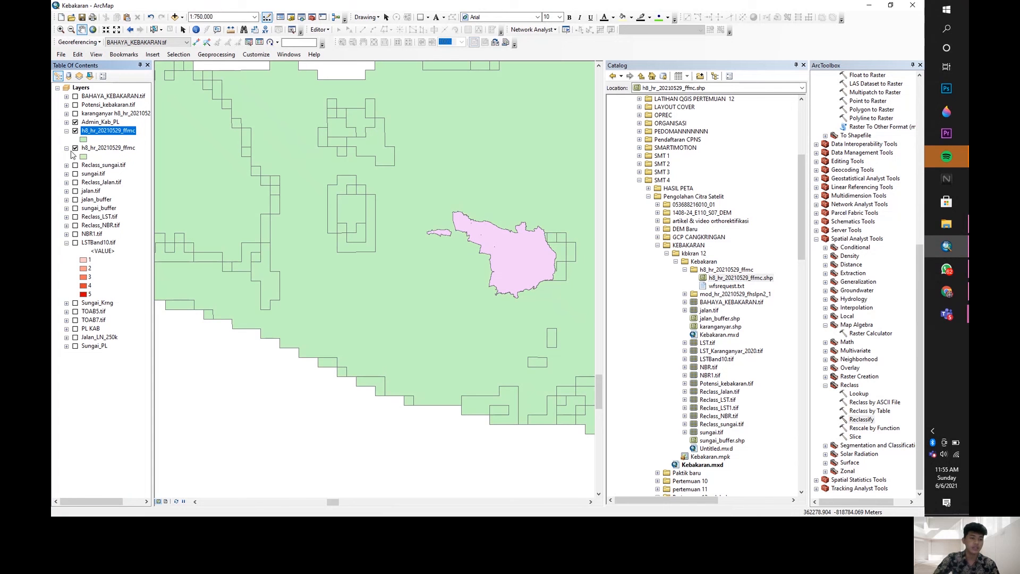
pyautogui.click(75, 148)
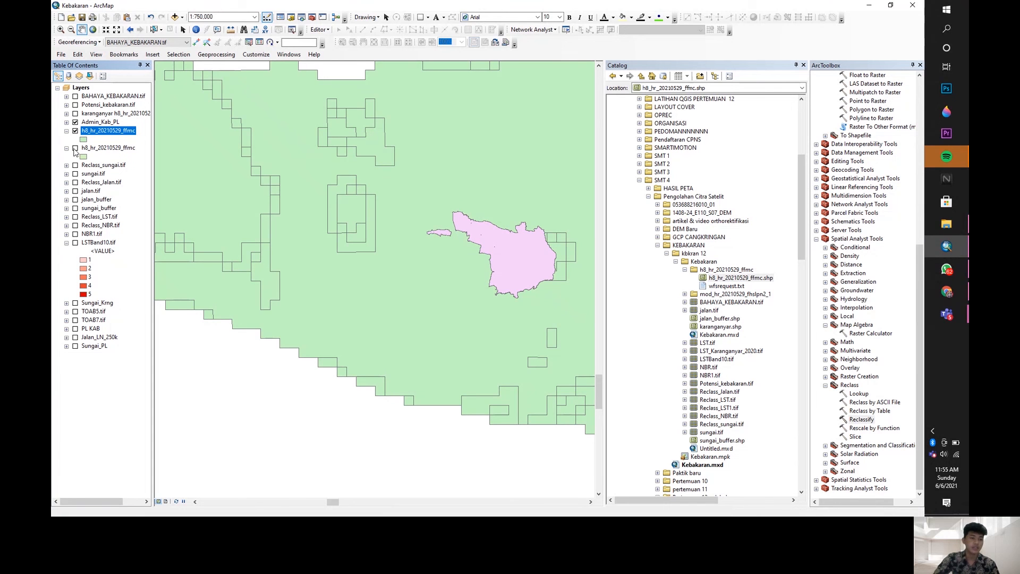
pyautogui.click(804, 66)
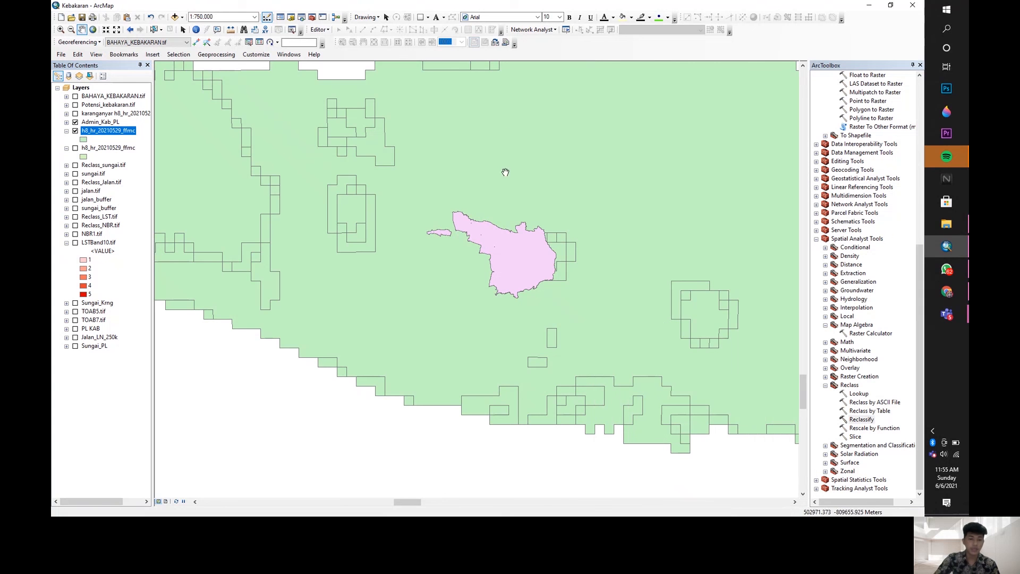
# Step: Fill in a Clip of h8_hr_20210529_ffmc by Admin_Kab_PL with output Karanganyar_h8_hr_20210529_ffmc_Clip1, and cancel it
pyautogui.scroll(-3, 499, 240)
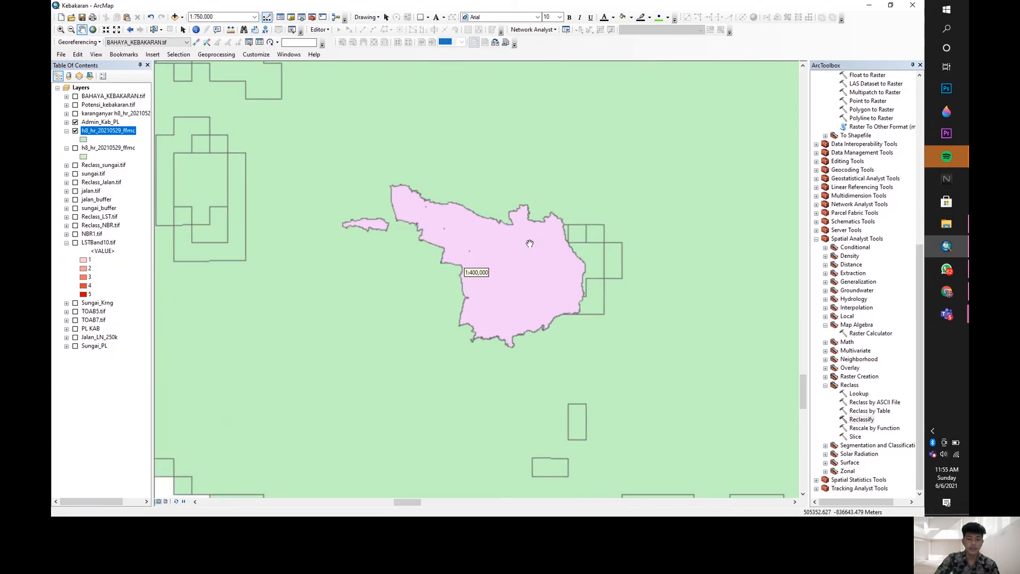
pyautogui.scroll(-1, 530, 243)
pyautogui.click(209, 55)
pyautogui.click(226, 79)
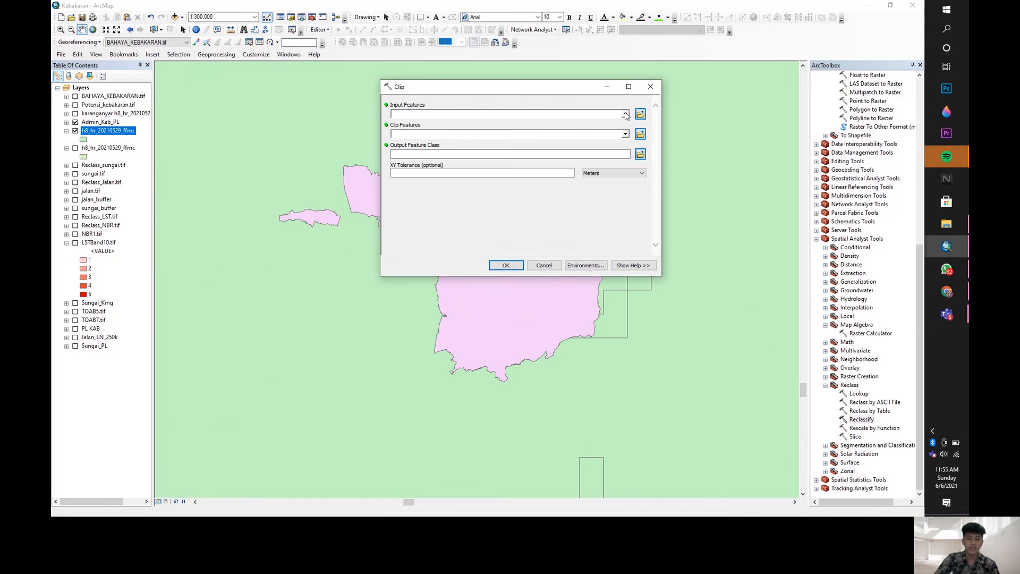
pyautogui.click(626, 115)
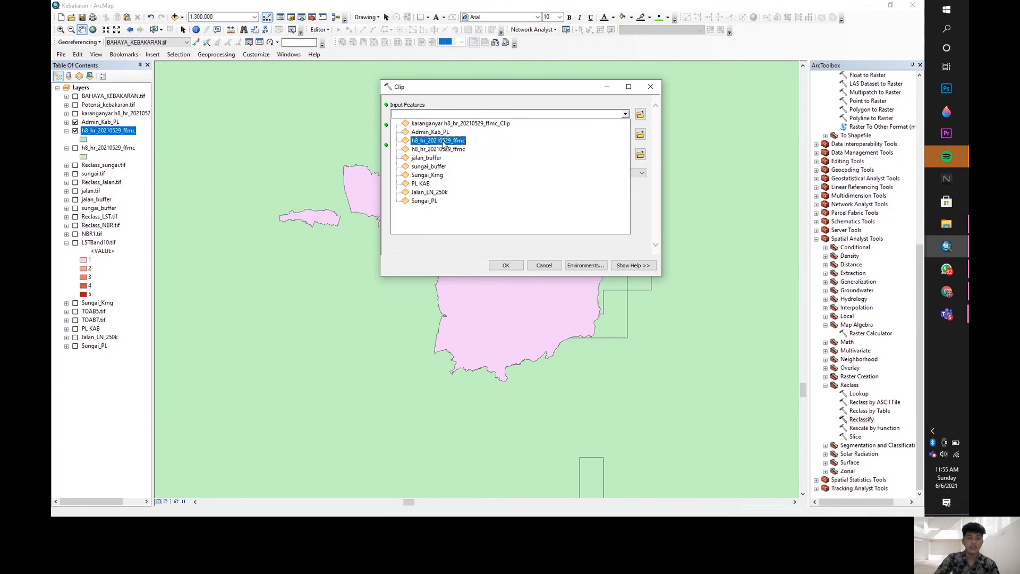
pyautogui.click(443, 142)
pyautogui.click(626, 135)
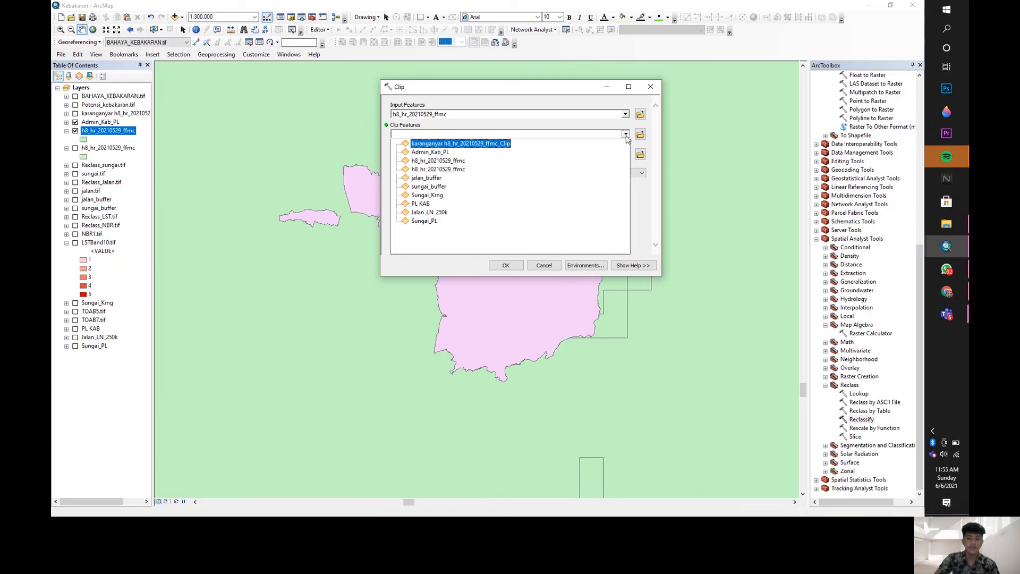
pyautogui.click(447, 153)
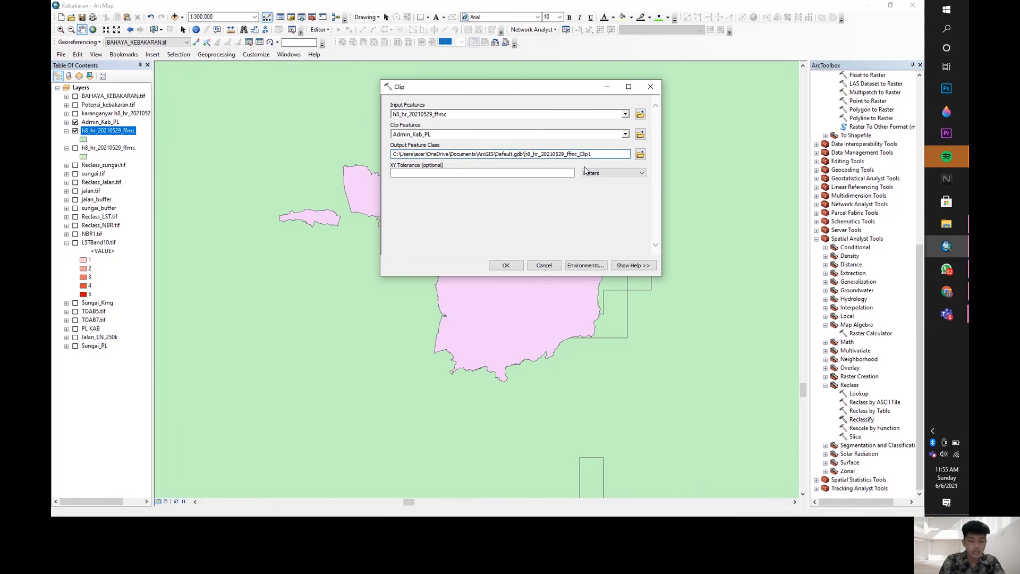
pyautogui.write('Karangan\\')
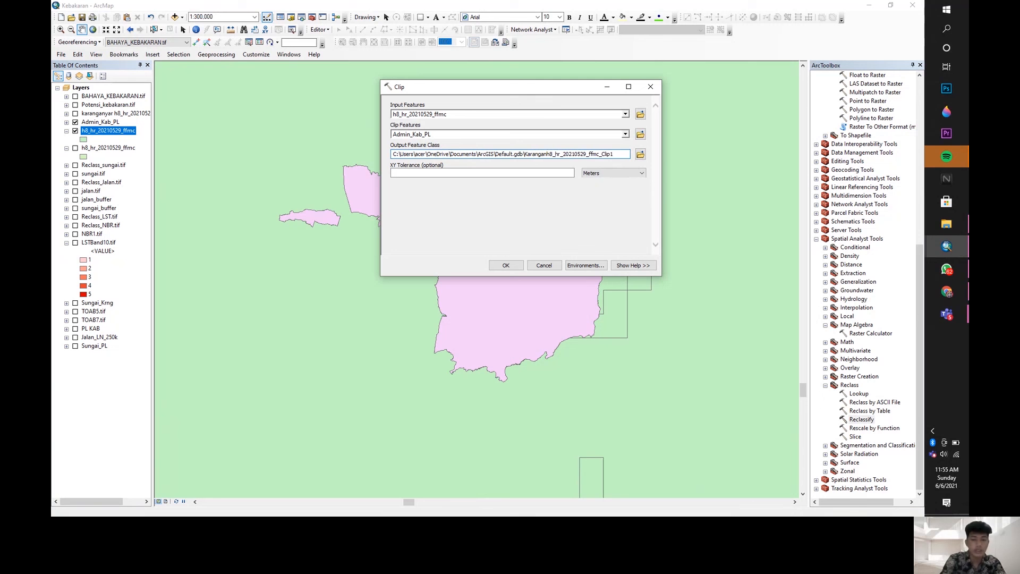
pyautogui.write('y')
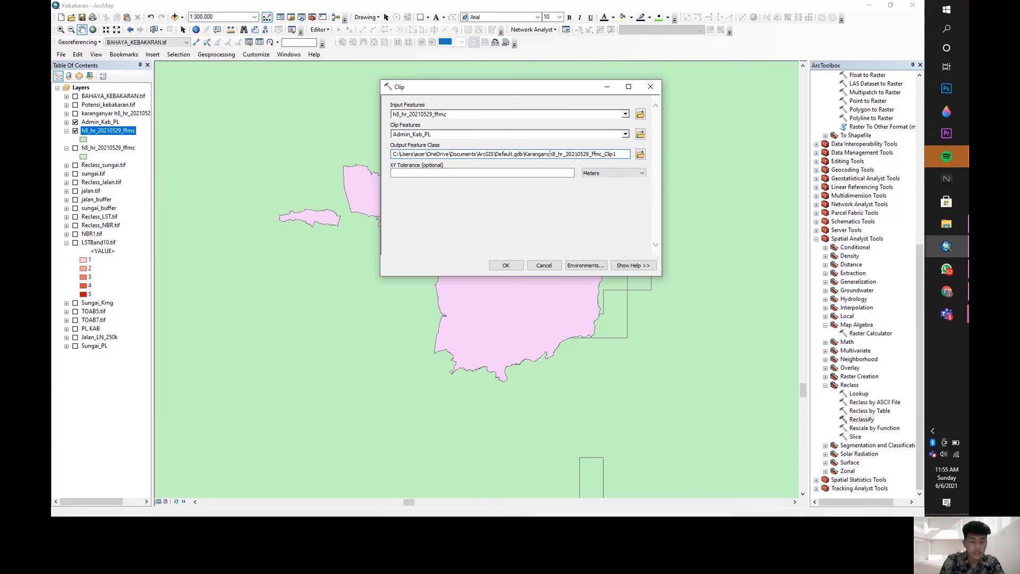
pyautogui.write('ar_')
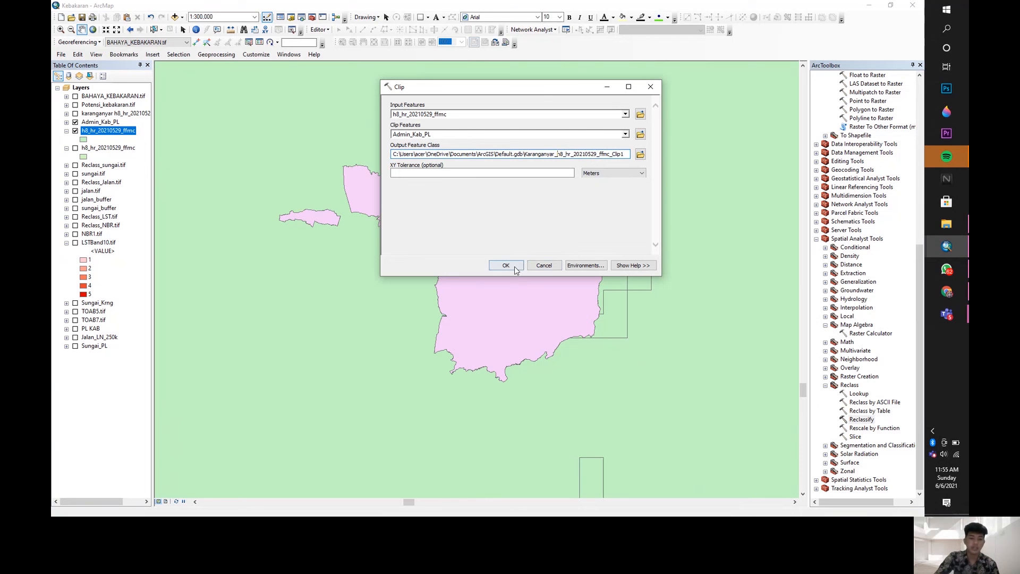
pyautogui.click(538, 266)
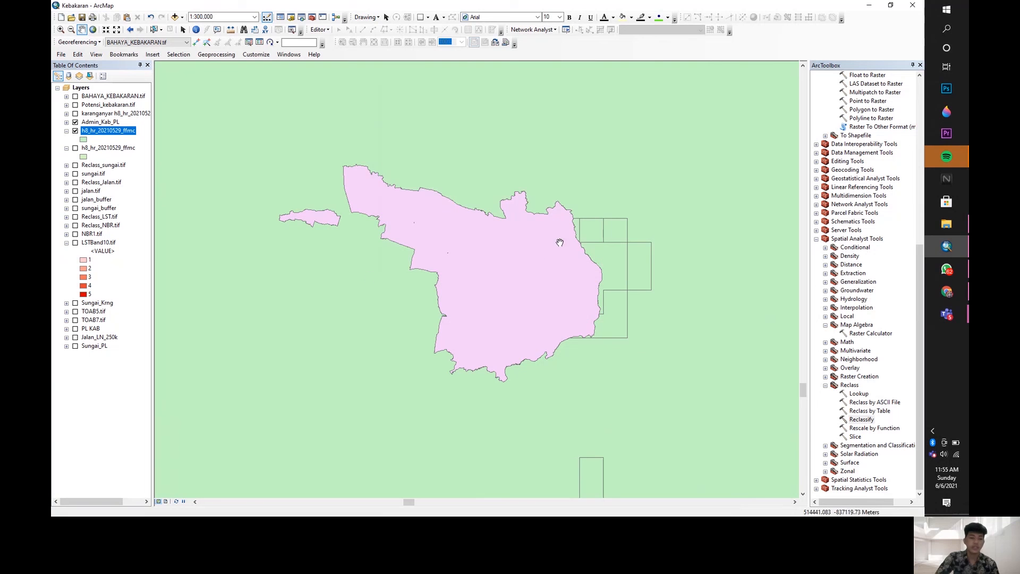
# Step: Show only the karanganyar h8_hr_20210529_ffmc_Clip layer, hiding the visible h8_hr_20210529_ffmc and Admin_Kab_PL layers
pyautogui.click(75, 113)
pyautogui.click(75, 130)
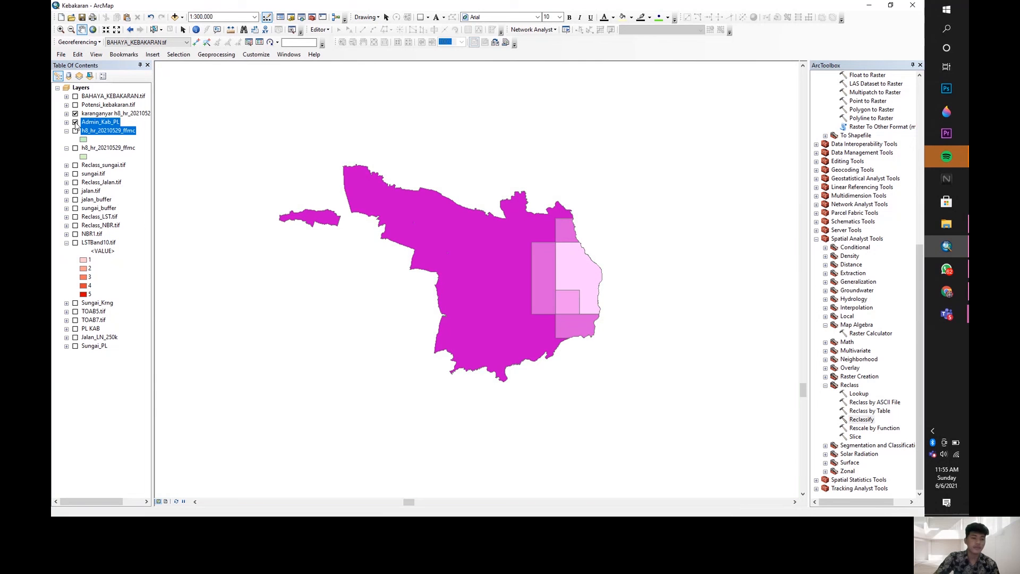
pyautogui.click(74, 122)
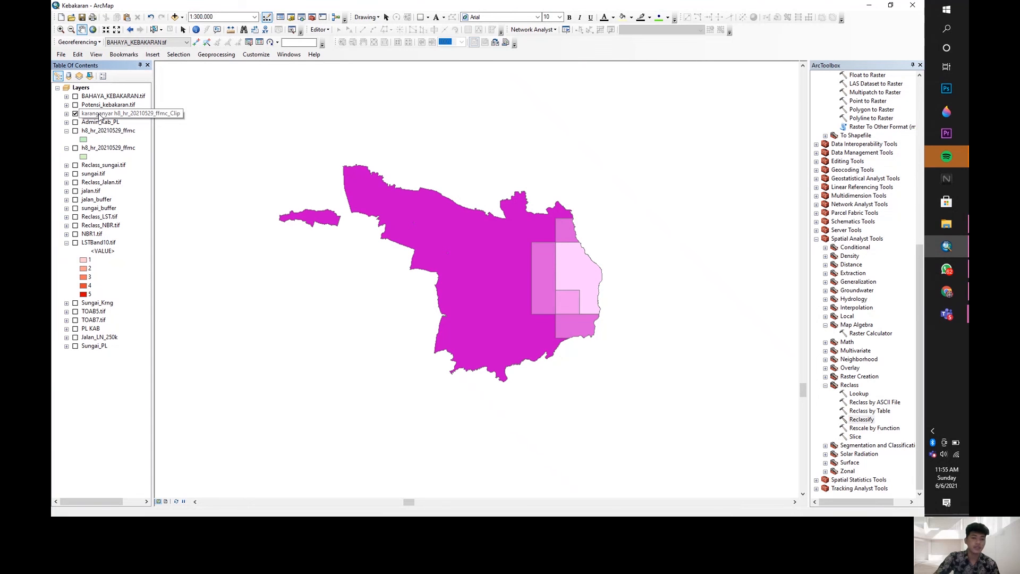
# Step: Symbolize karanganyar h8_hr_20210529_ffmc_Clip with graduated colors on the GRIDCODE field, and collapse the LSTBand10.tif legend
pyautogui.rightClick(99, 115)
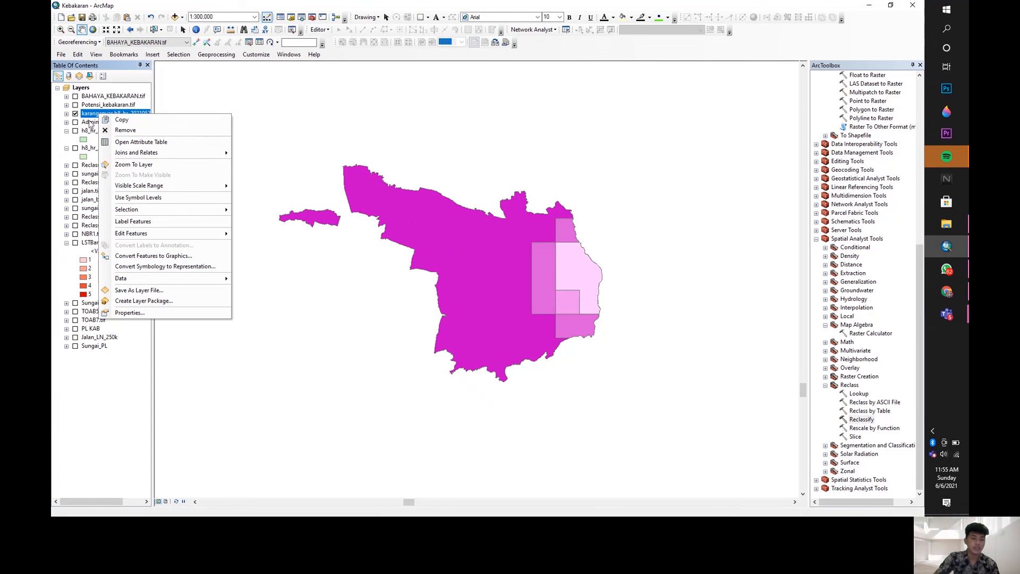
pyautogui.click(131, 313)
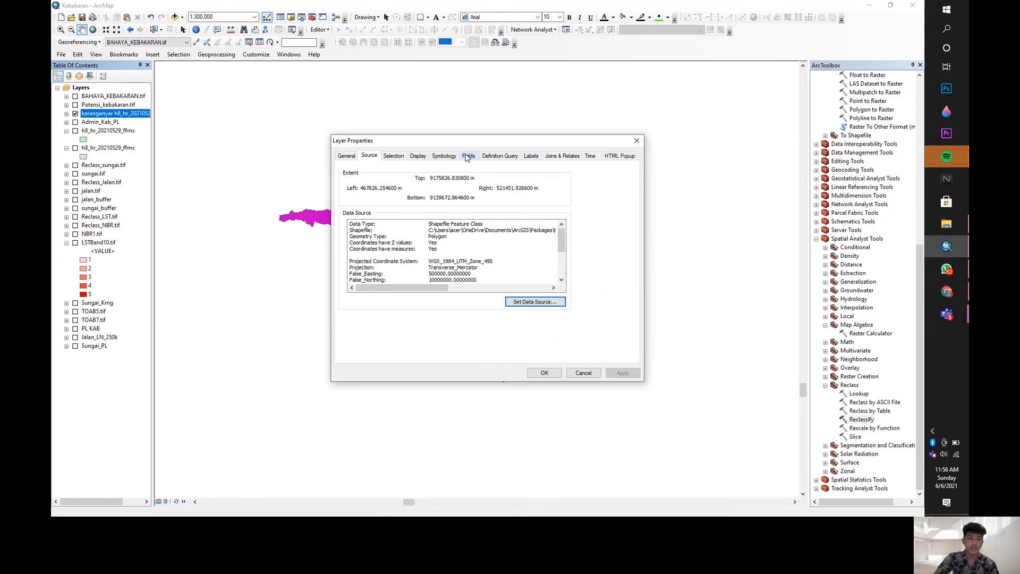
pyautogui.click(445, 156)
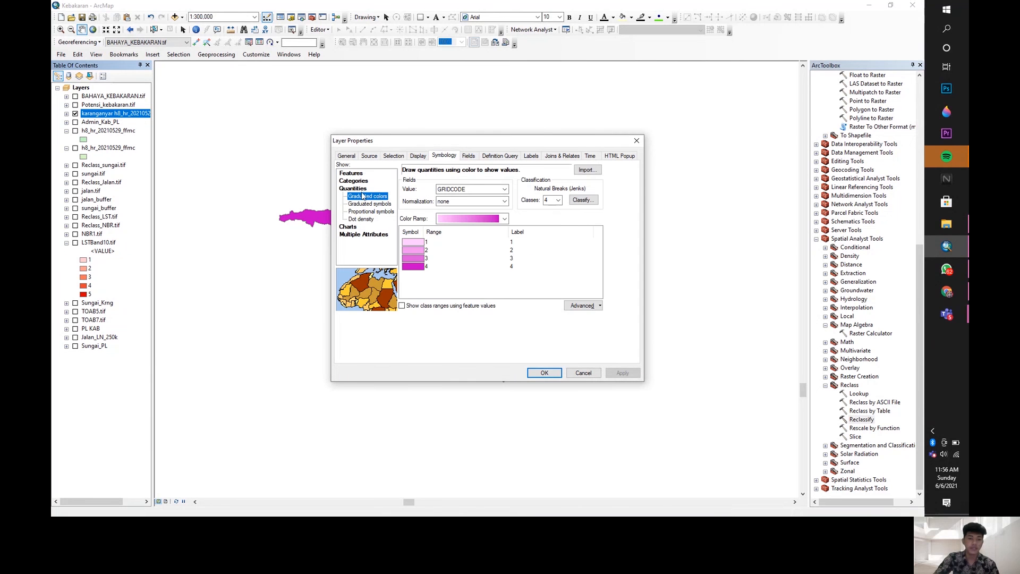
pyautogui.click(468, 190)
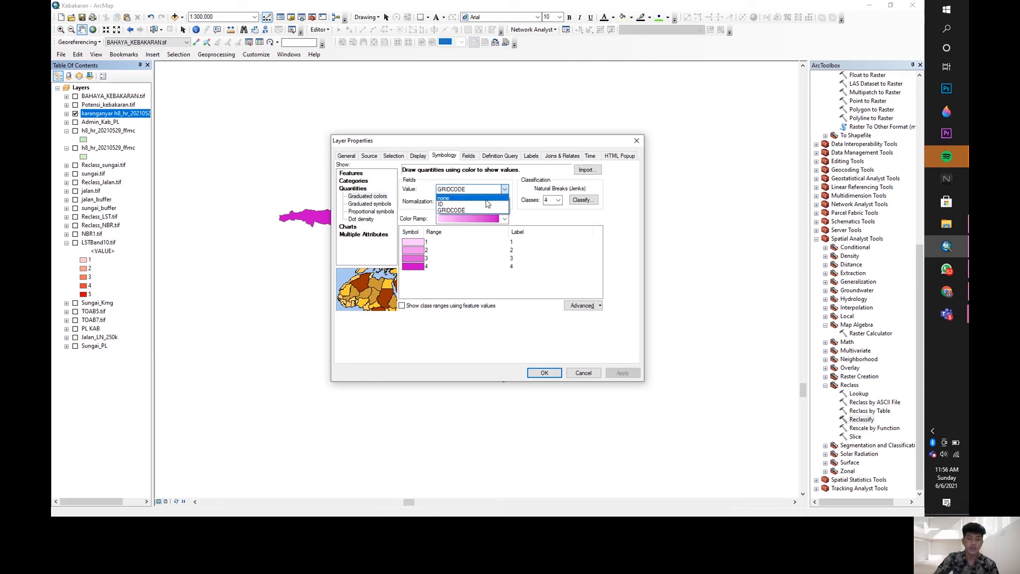
pyautogui.click(454, 212)
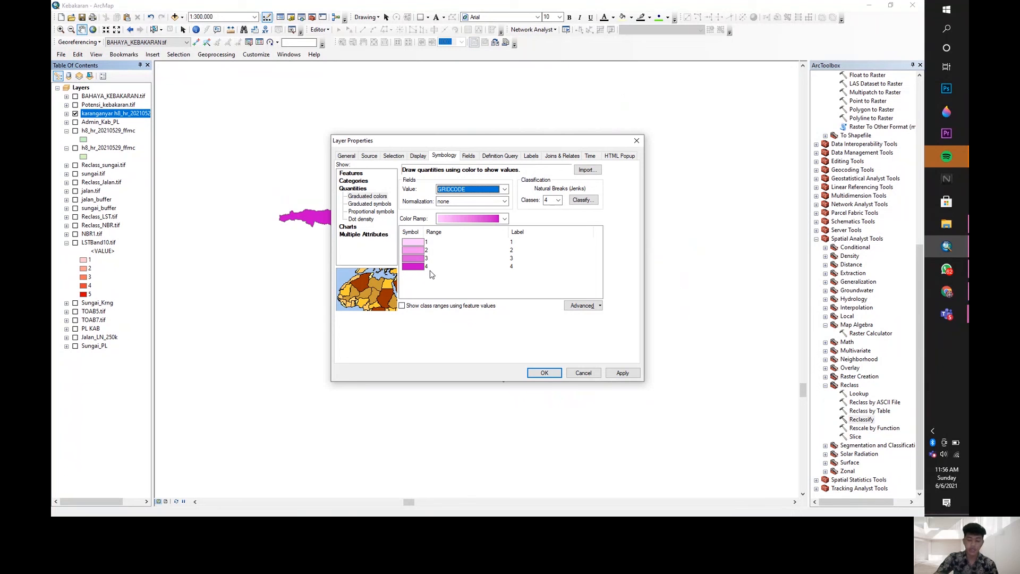
pyautogui.click(425, 243)
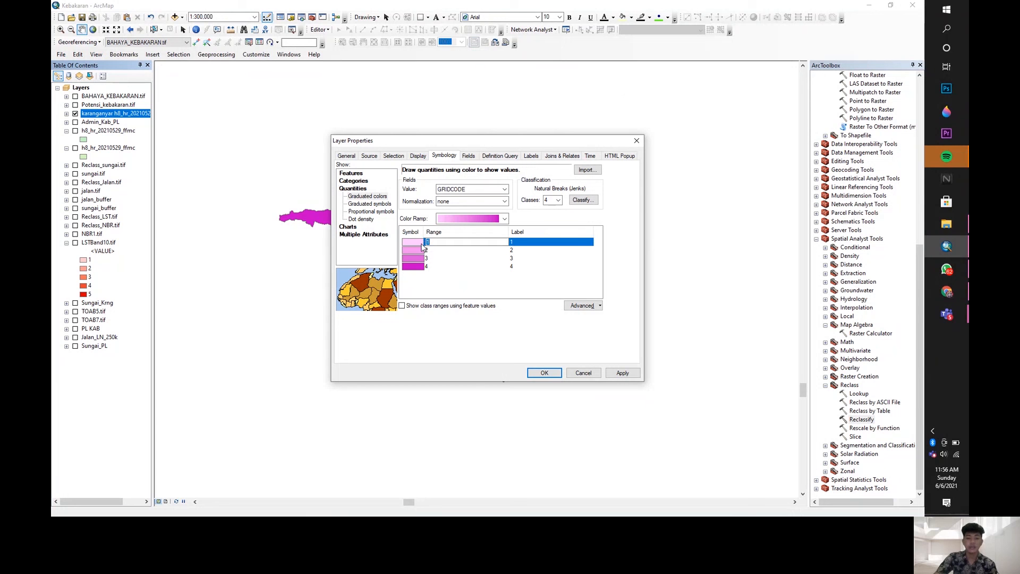
pyautogui.click(498, 292)
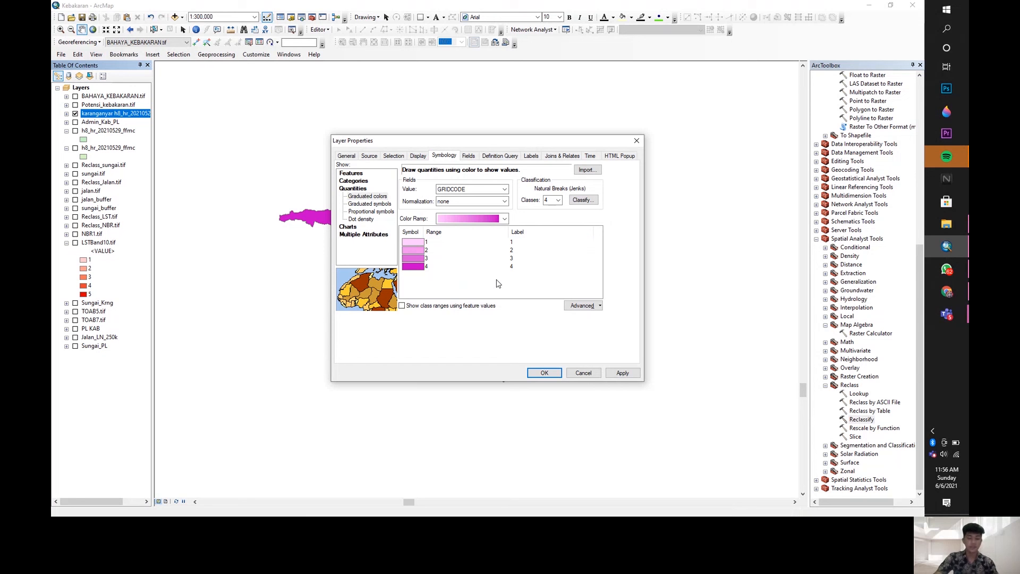
pyautogui.click(622, 373)
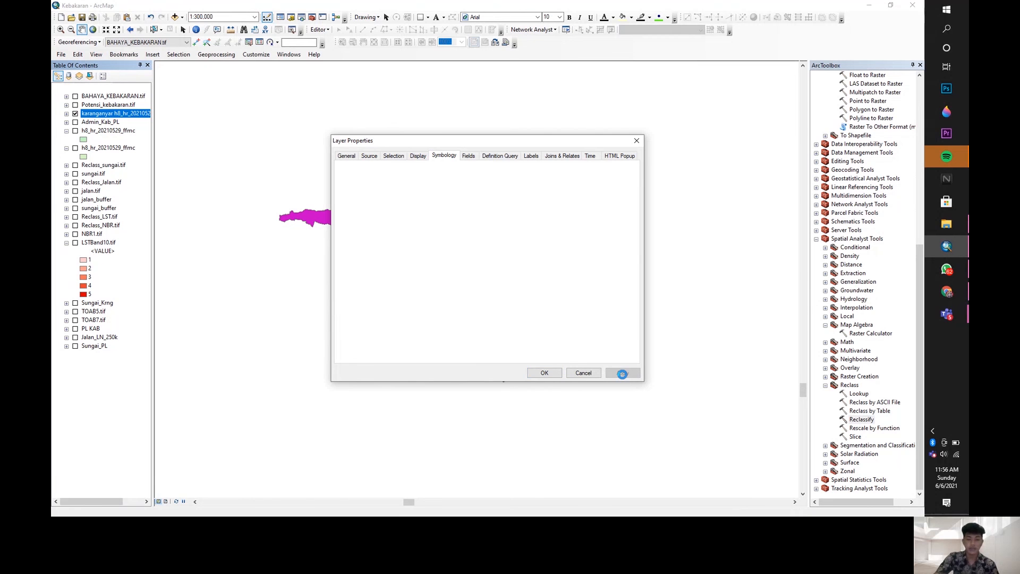
pyautogui.click(550, 373)
pyautogui.click(67, 242)
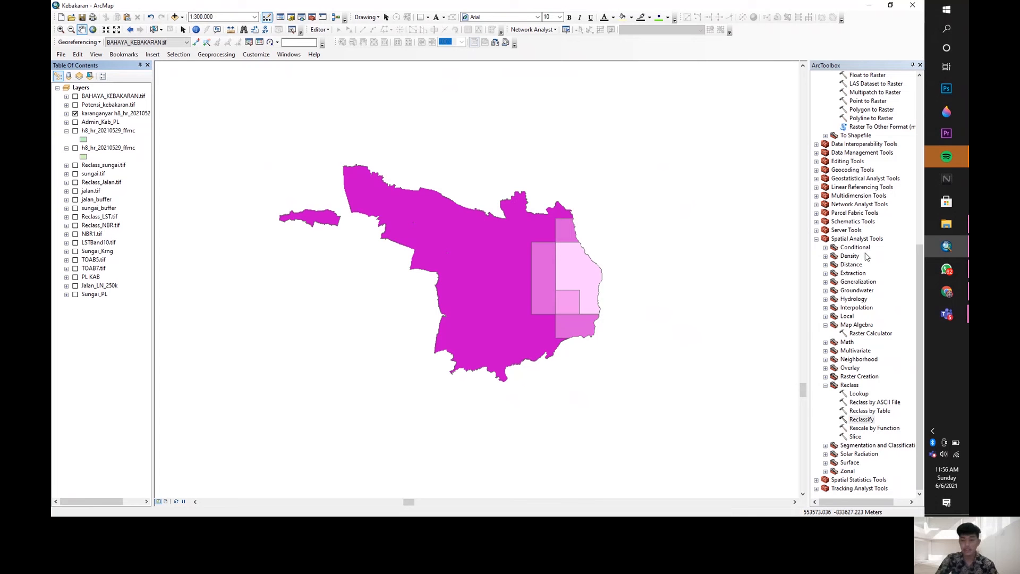
# Step: Set up a Polygon to Raster conversion of karanganyar h8_hr_20210529_ffmc_Clip with GRIDCODE as the value field
pyautogui.scroll(5, 867, 314)
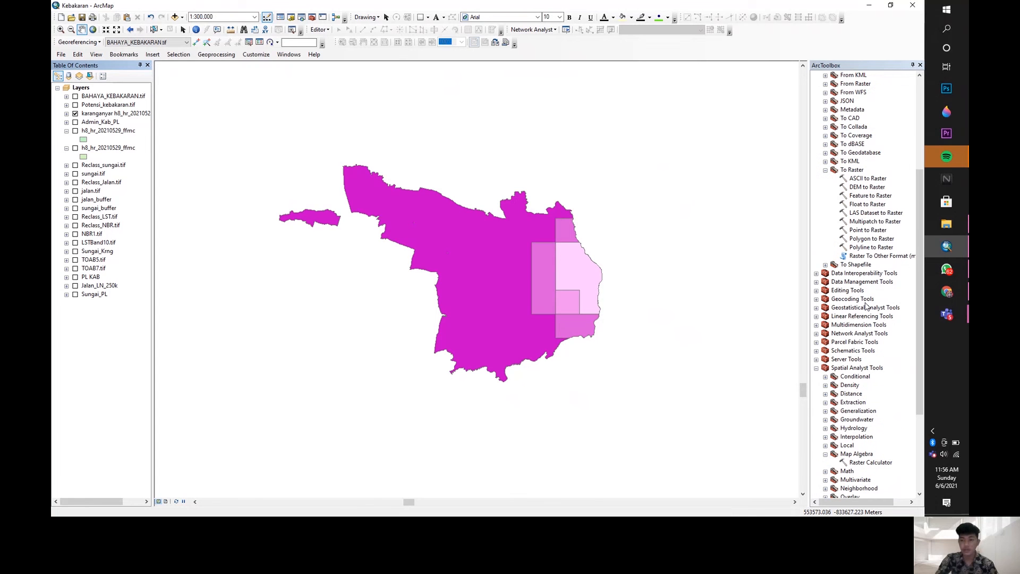
pyautogui.scroll(4, 866, 304)
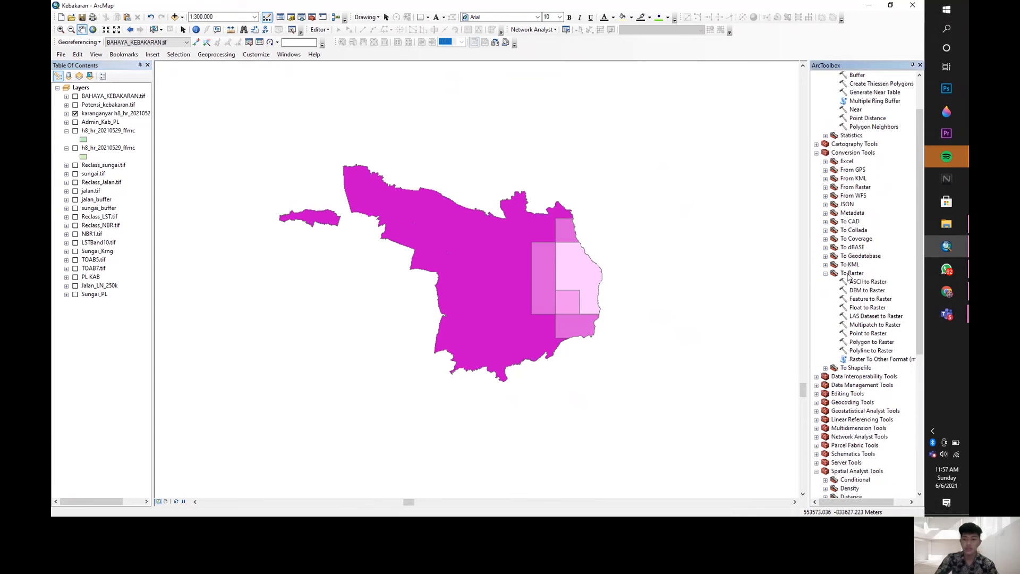
pyautogui.doubleClick(865, 343)
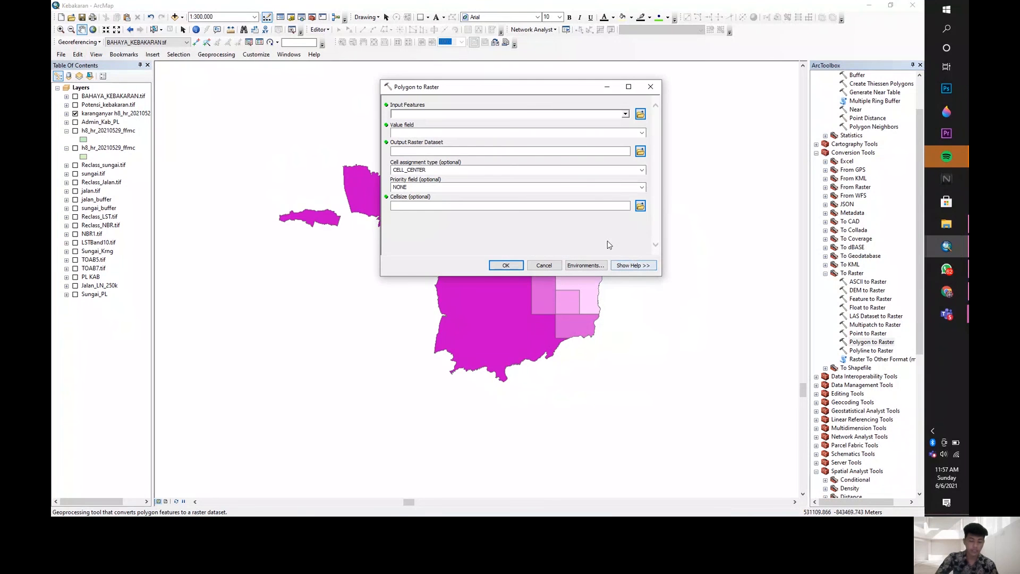
pyautogui.click(626, 114)
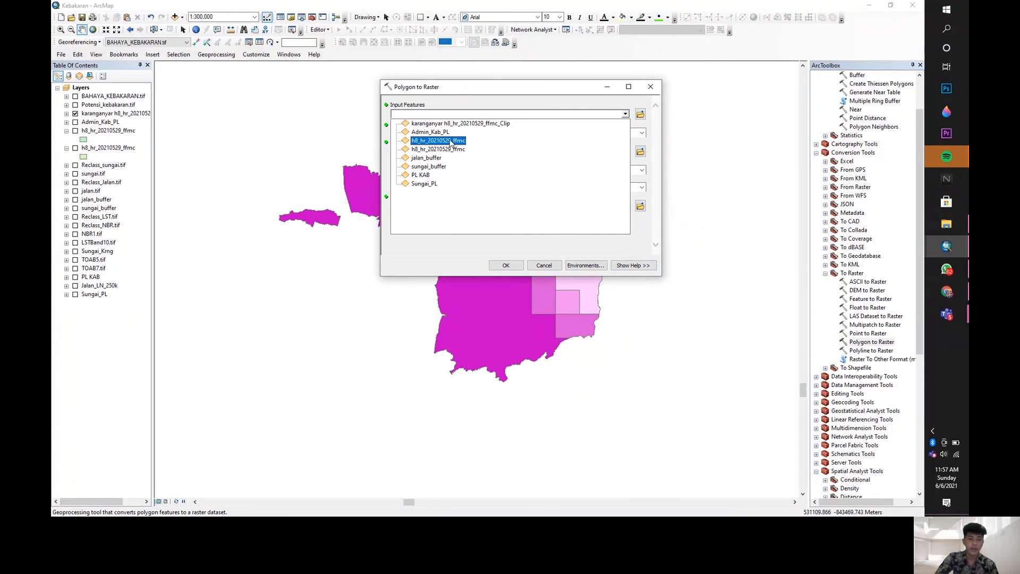
pyautogui.click(446, 126)
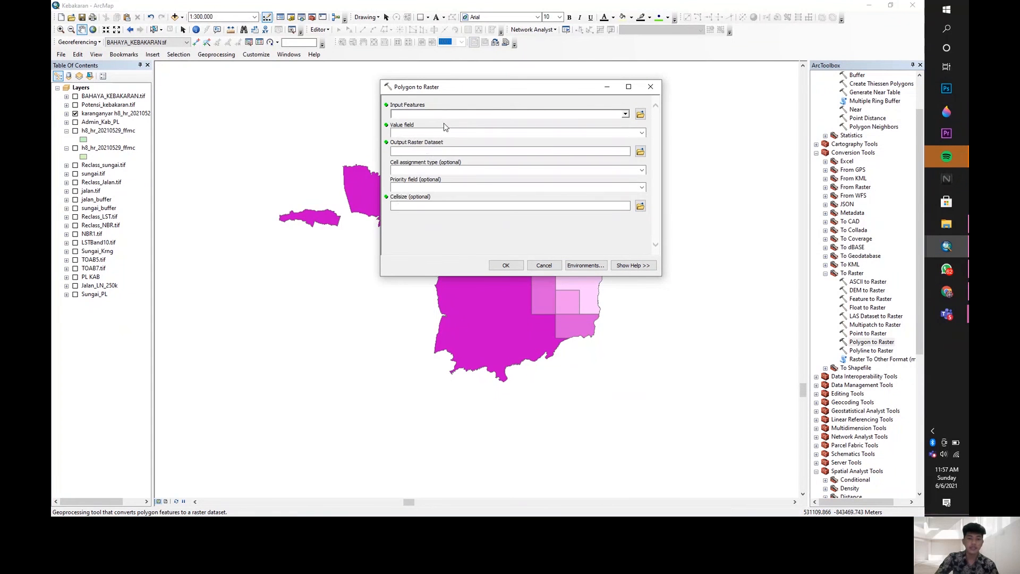
pyautogui.click(641, 132)
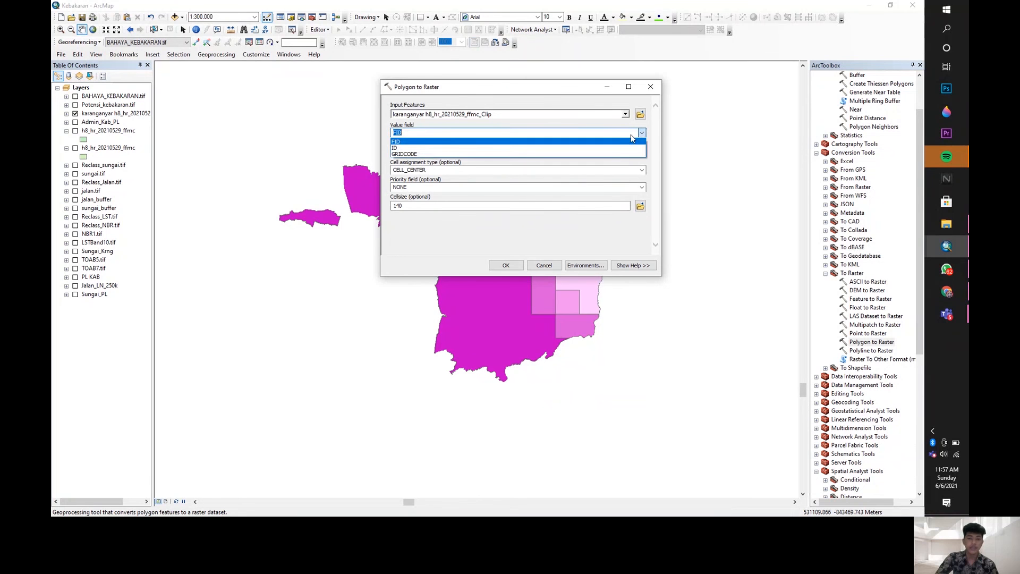
pyautogui.click(469, 154)
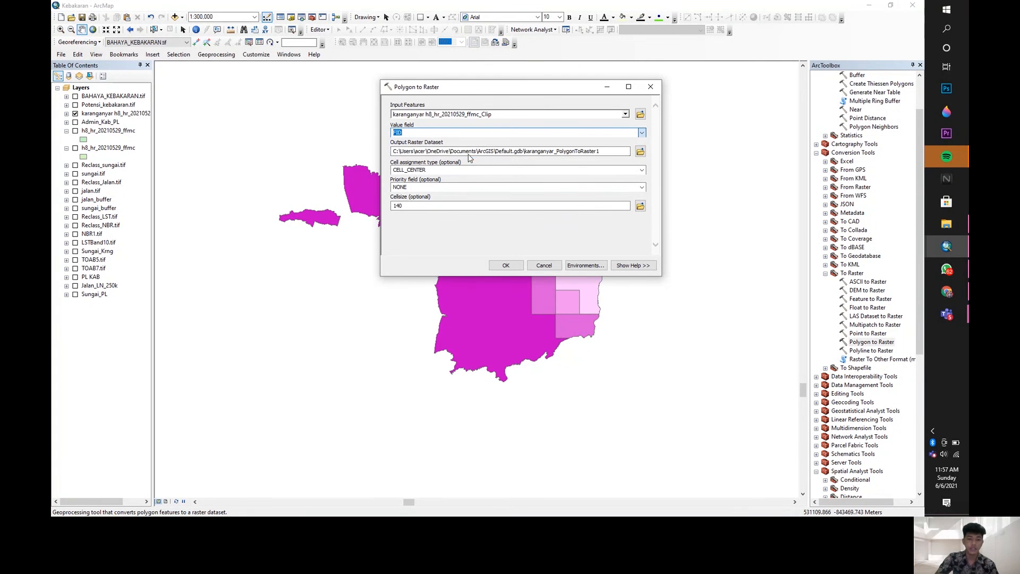
# Step: Name the output raster dataset Potensi_Kebakaran in Default.gdb, and cancel the Polygon to Raster conversion
pyautogui.click(611, 151)
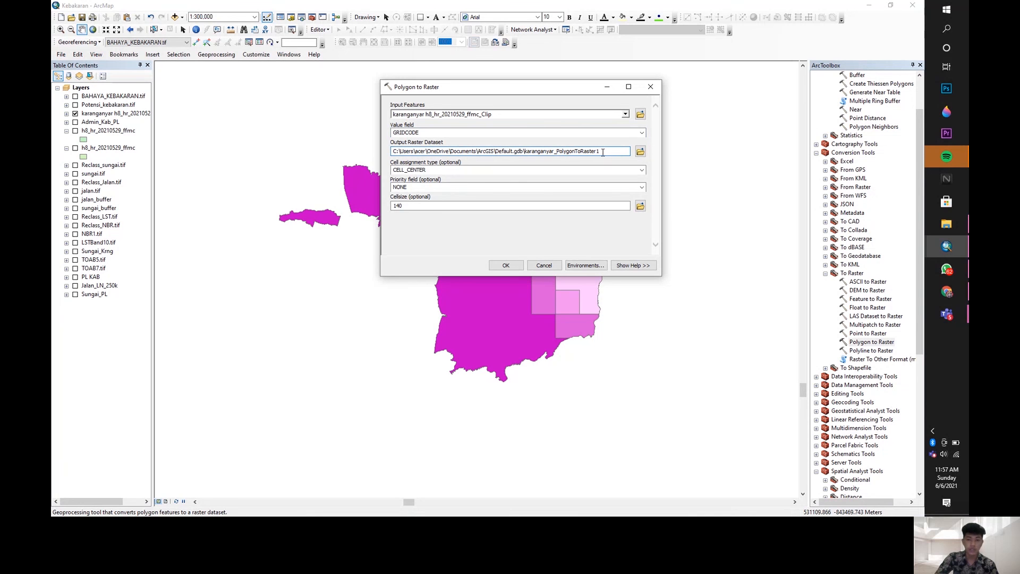
pyautogui.moveTo(603, 152); pyautogui.dragTo(532, 154)
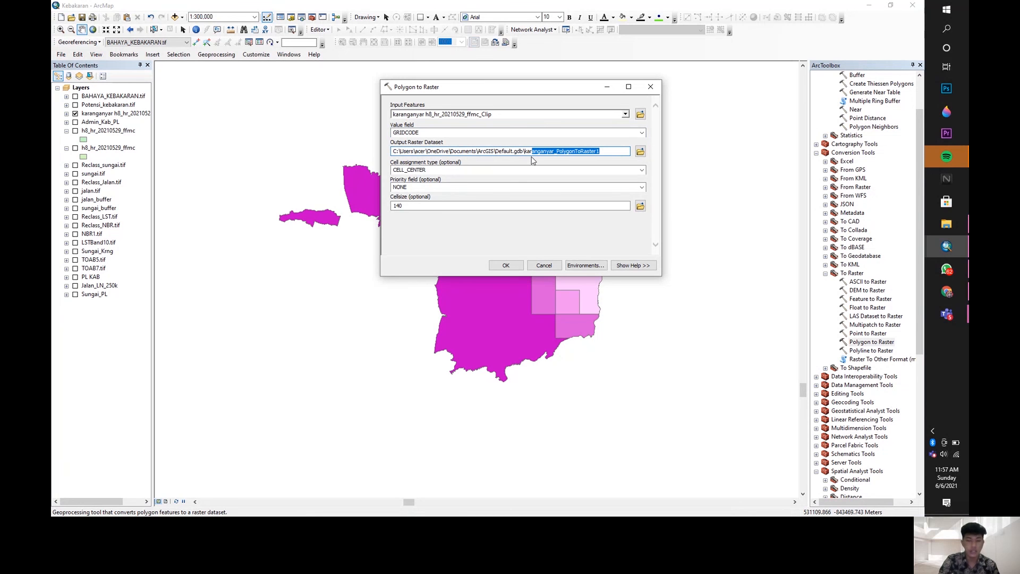
pyautogui.press('BackSpace')
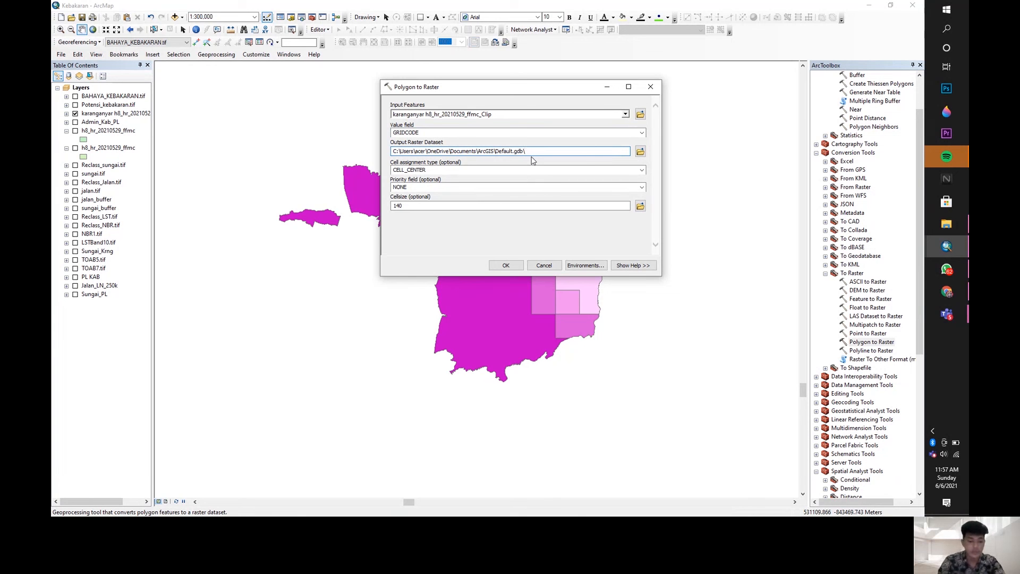
pyautogui.write('Potensi')
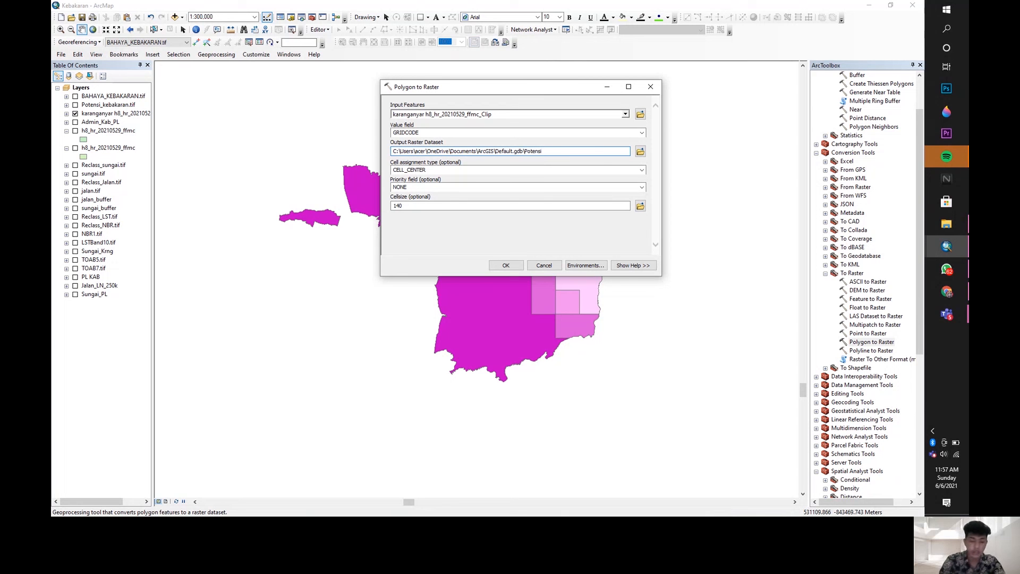
pyautogui.write('_Keba')
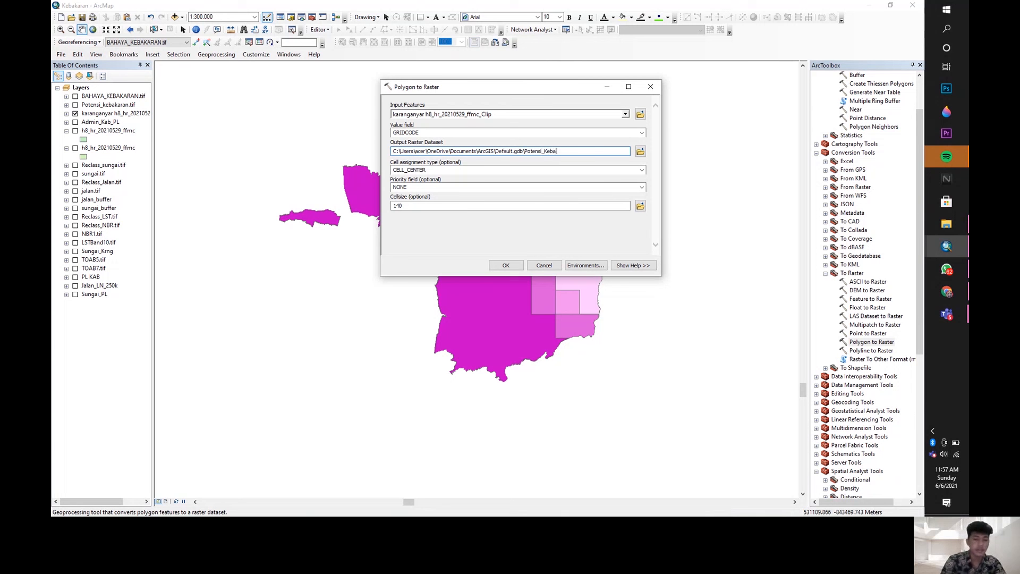
pyautogui.write('karan')
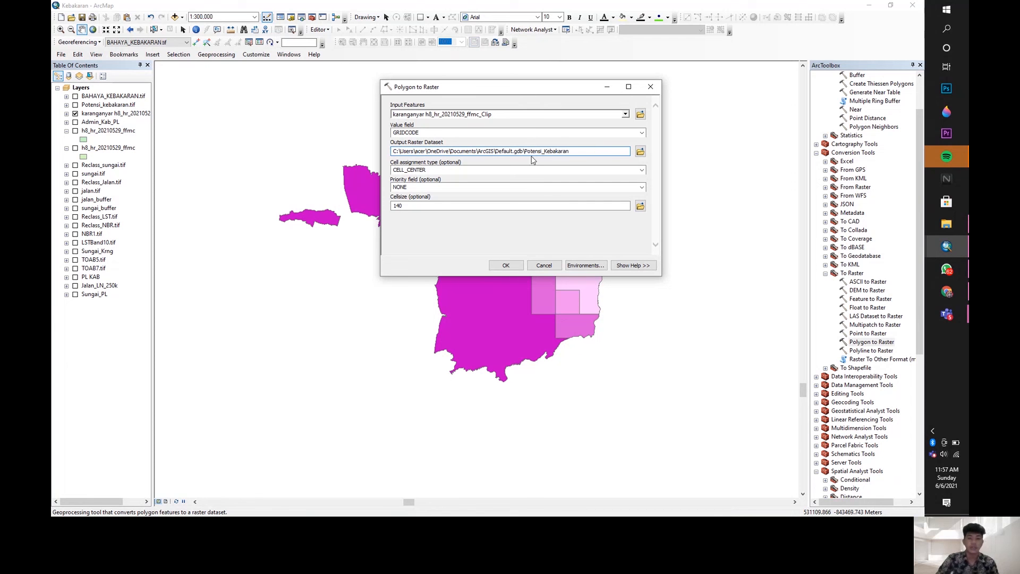
pyautogui.click(508, 266)
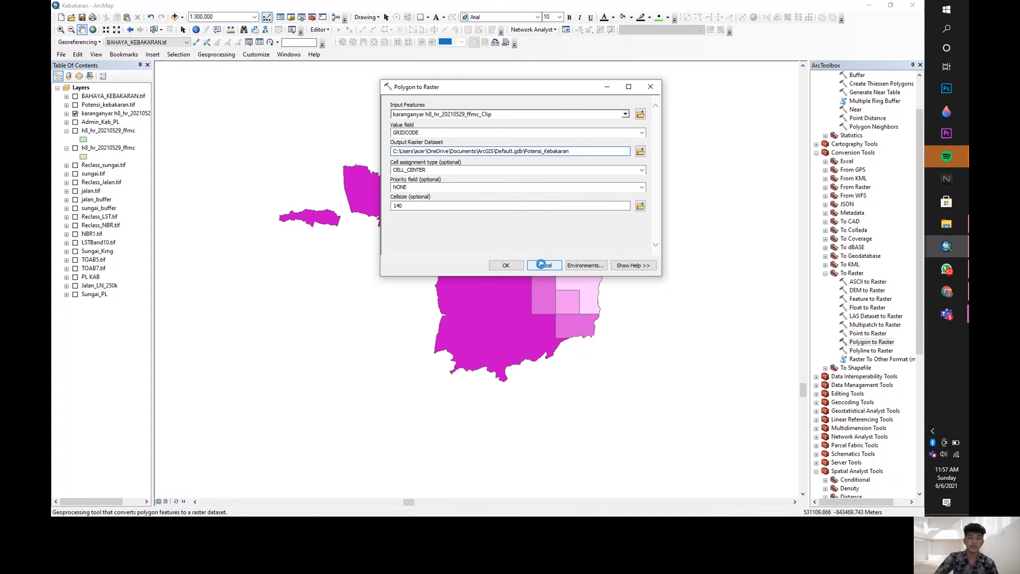
# Step: Show the existing Potensi_kebakaran.tif layer on the map, and open the Weighted Overlay tool from the Spatial Analyst overlay tools
pyautogui.click(75, 106)
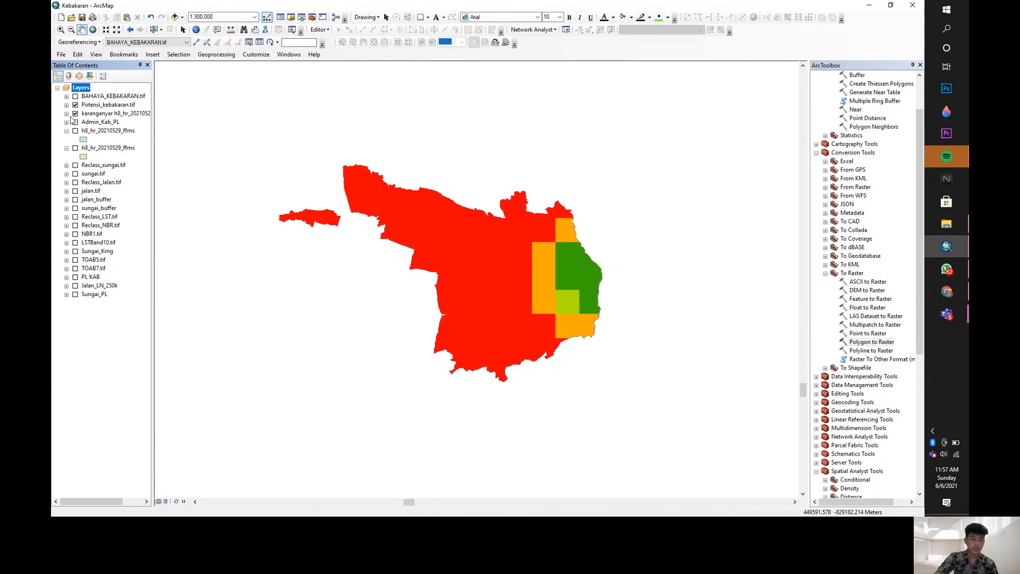
pyautogui.scroll(-3, 844, 342)
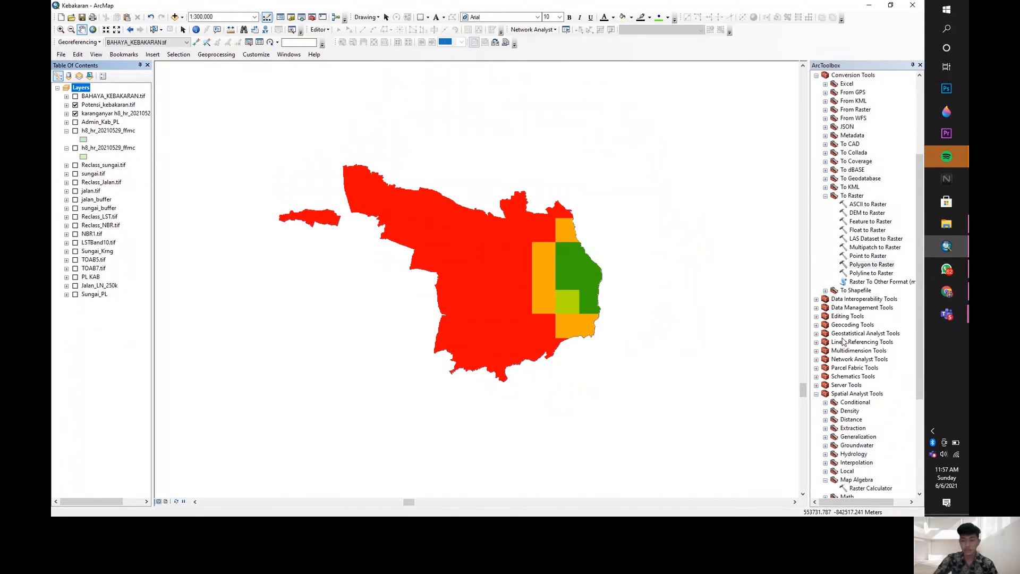
pyautogui.scroll(-6, 844, 342)
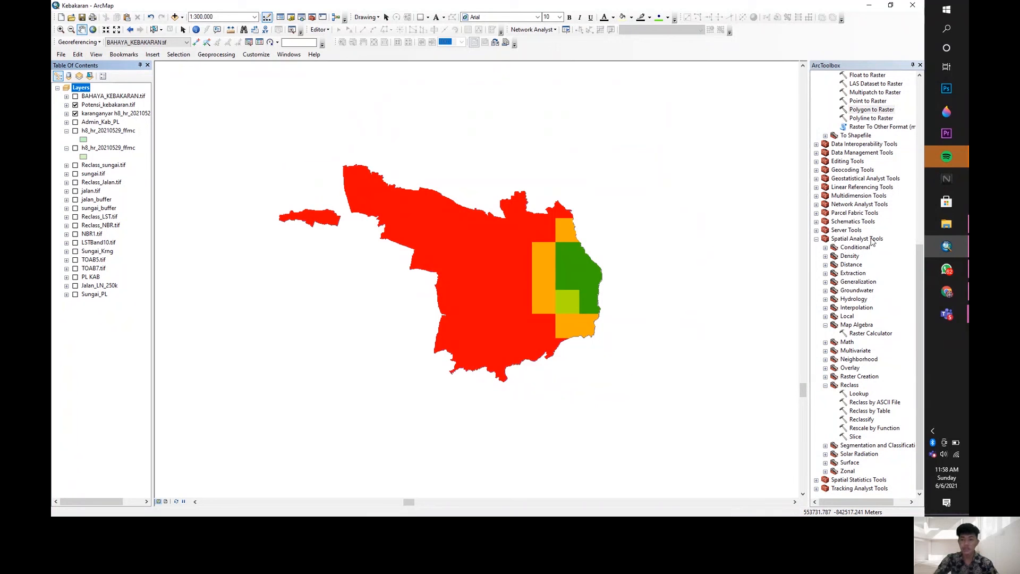
pyautogui.click(825, 368)
pyautogui.scroll(-2, 846, 372)
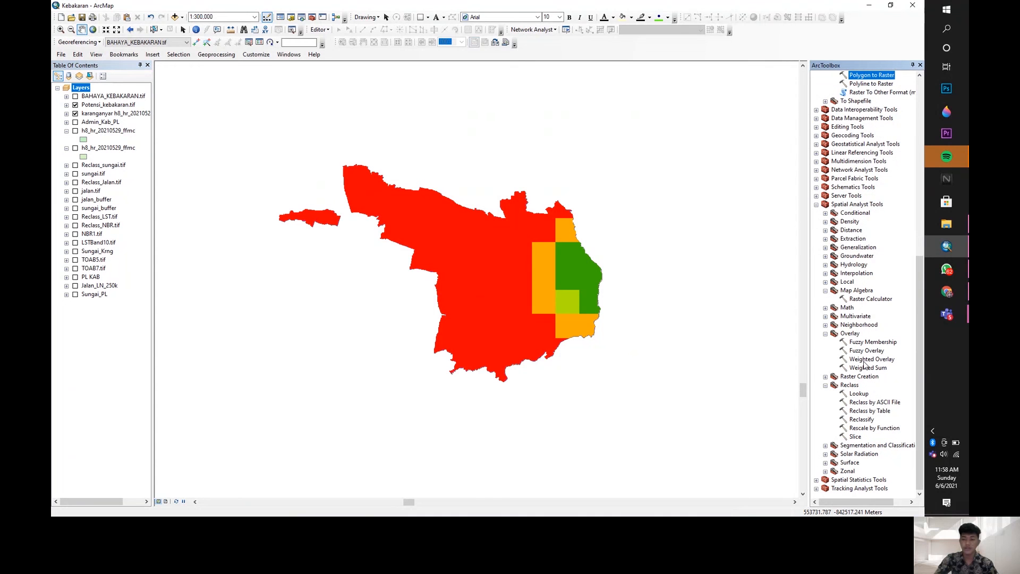
pyautogui.doubleClick(865, 362)
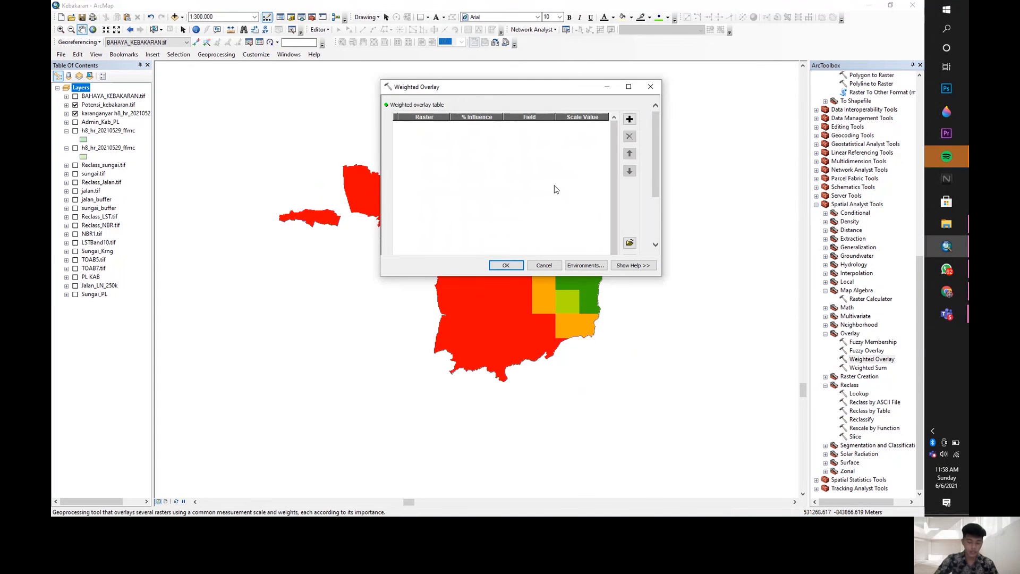
# Step: Add Reclass_NBR.tif and Reclass_LST.tif to the weighted overlay table, each with Value as the input field
pyautogui.click(631, 119)
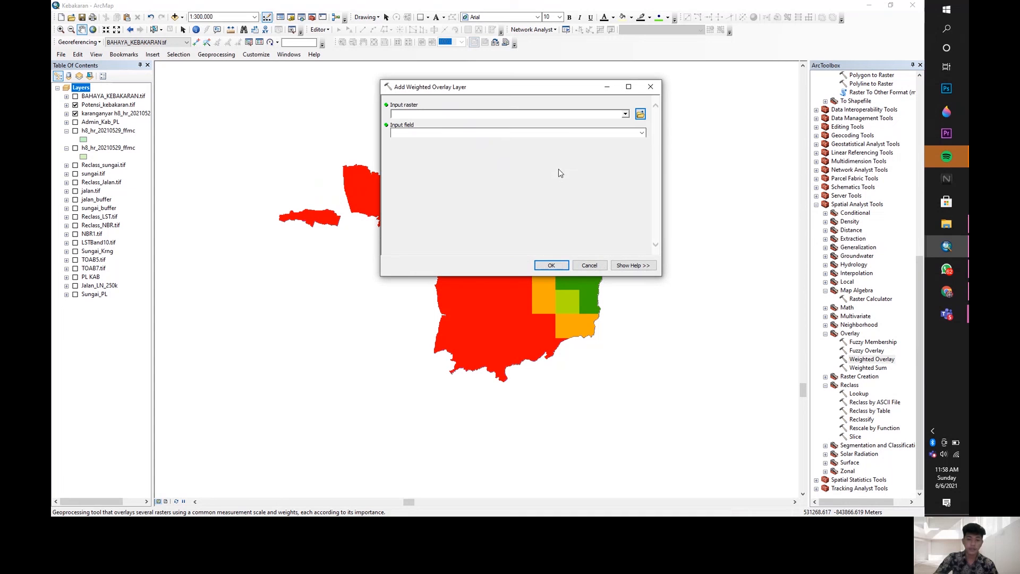
pyautogui.click(626, 115)
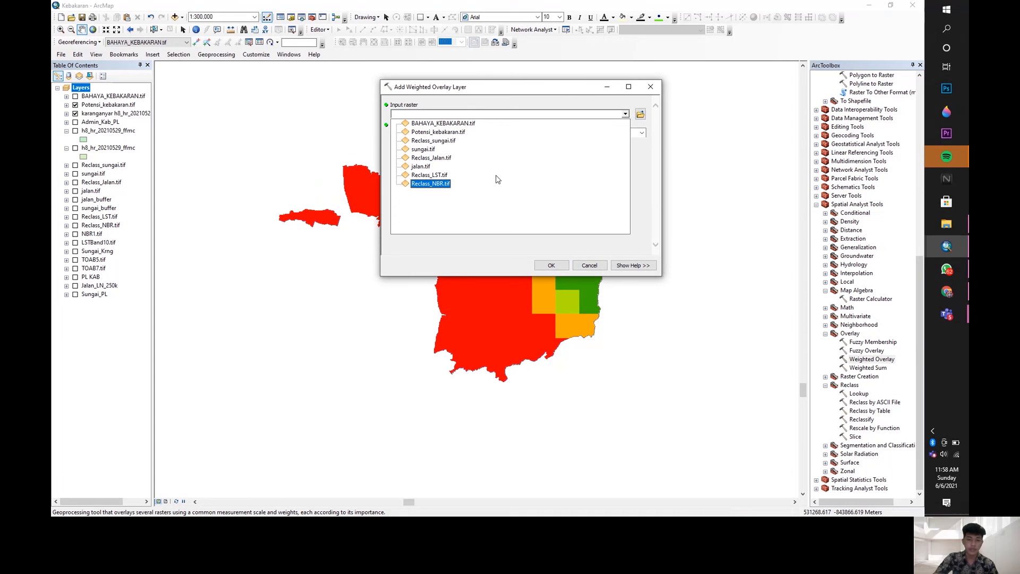
pyautogui.click(439, 185)
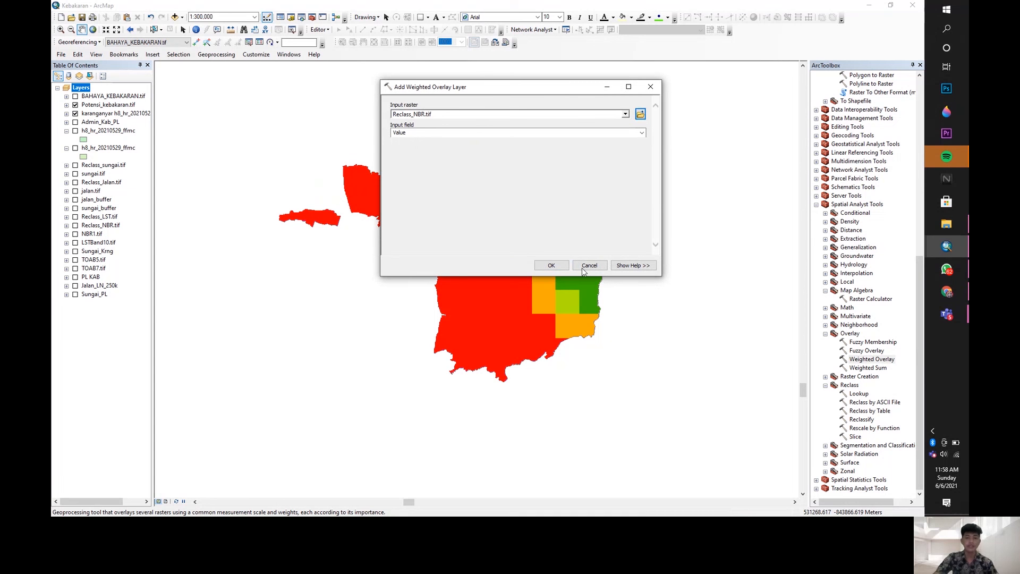
pyautogui.click(548, 267)
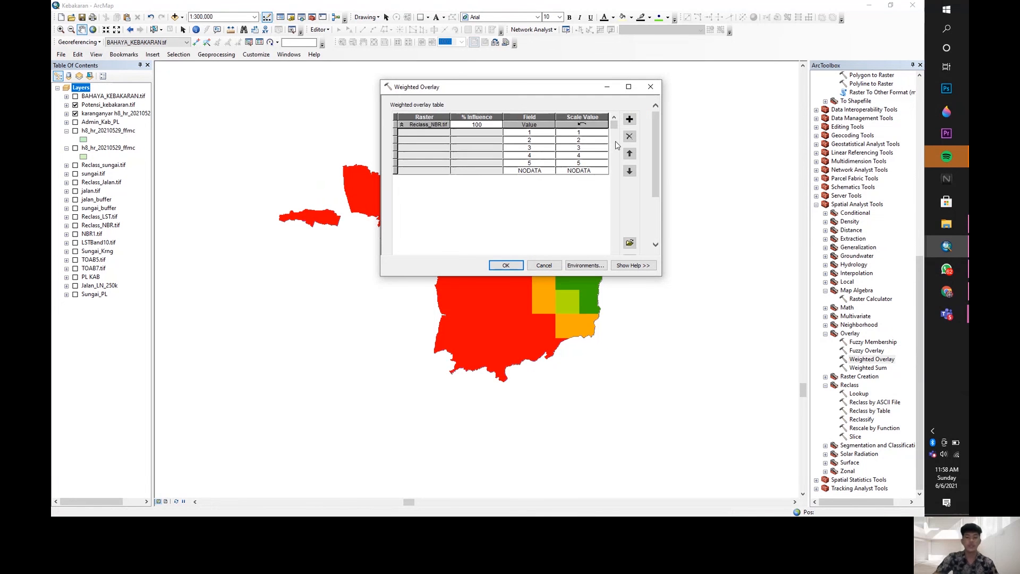
pyautogui.click(629, 121)
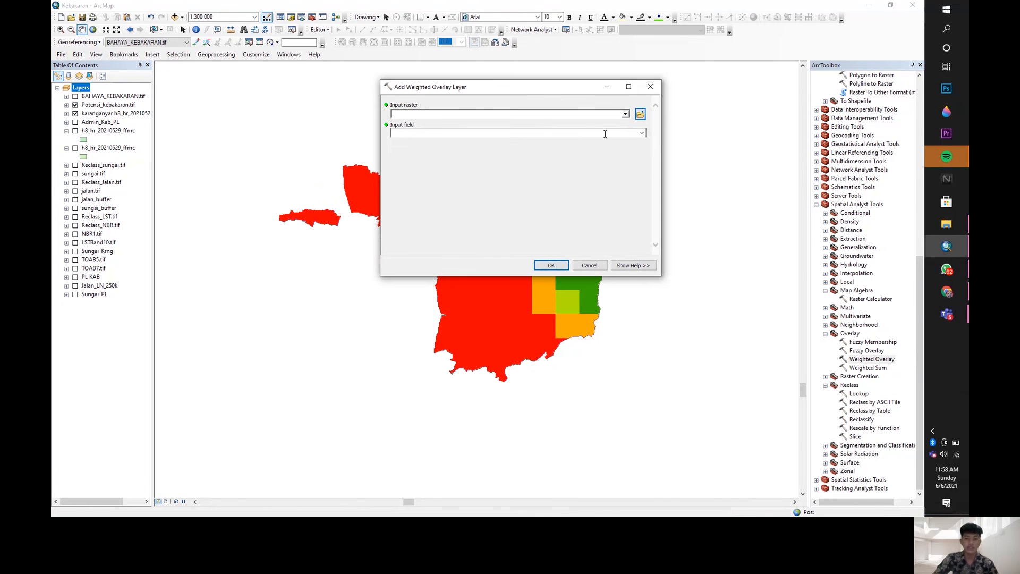
pyautogui.click(626, 114)
pyautogui.click(482, 175)
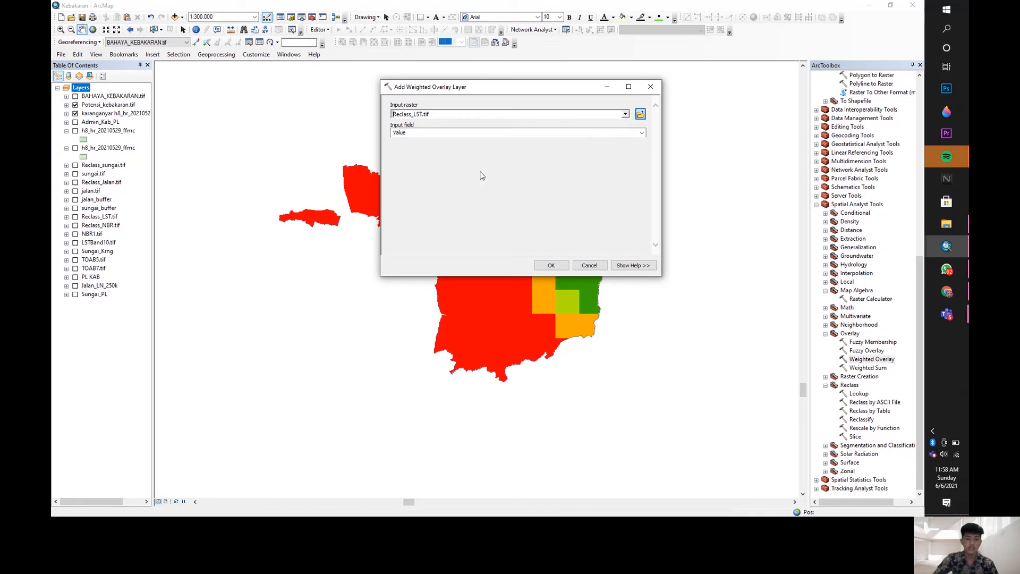
pyautogui.click(562, 268)
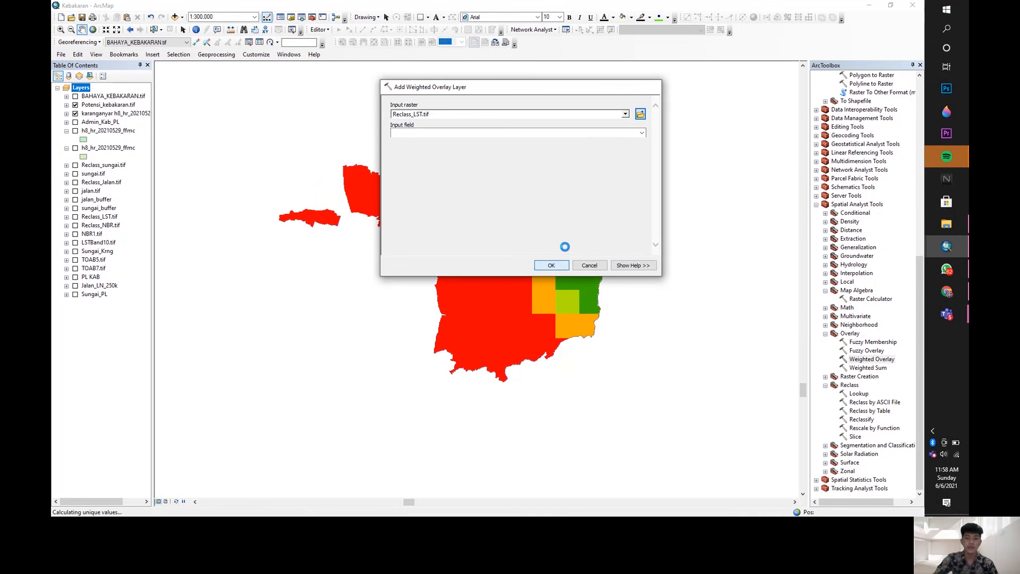
# Step: Add Reclass_Jalan.tif and Potensi_kebakaran.tif to the weighted overlay table, each with Value as the input field
pyautogui.click(629, 120)
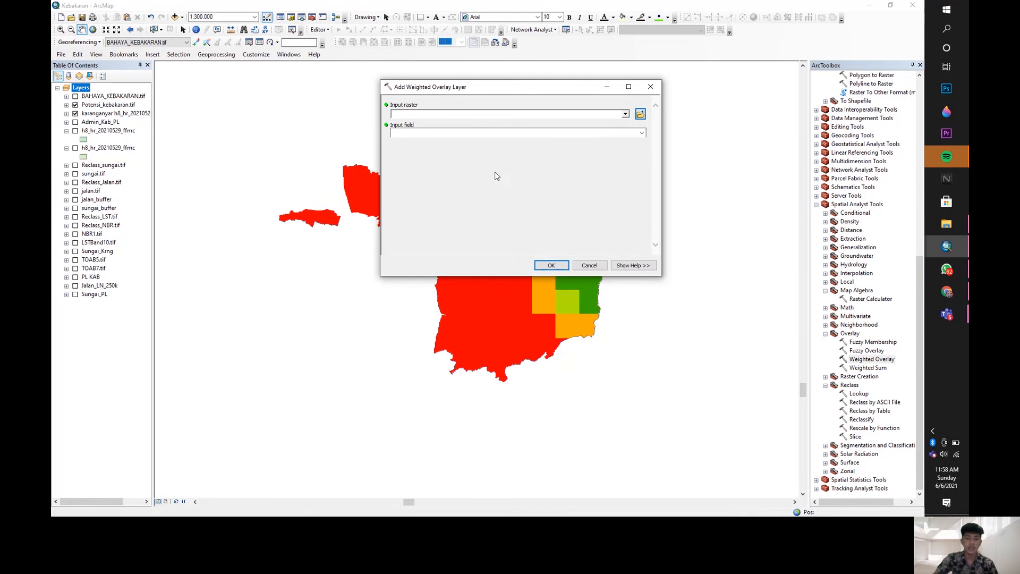
pyautogui.click(625, 115)
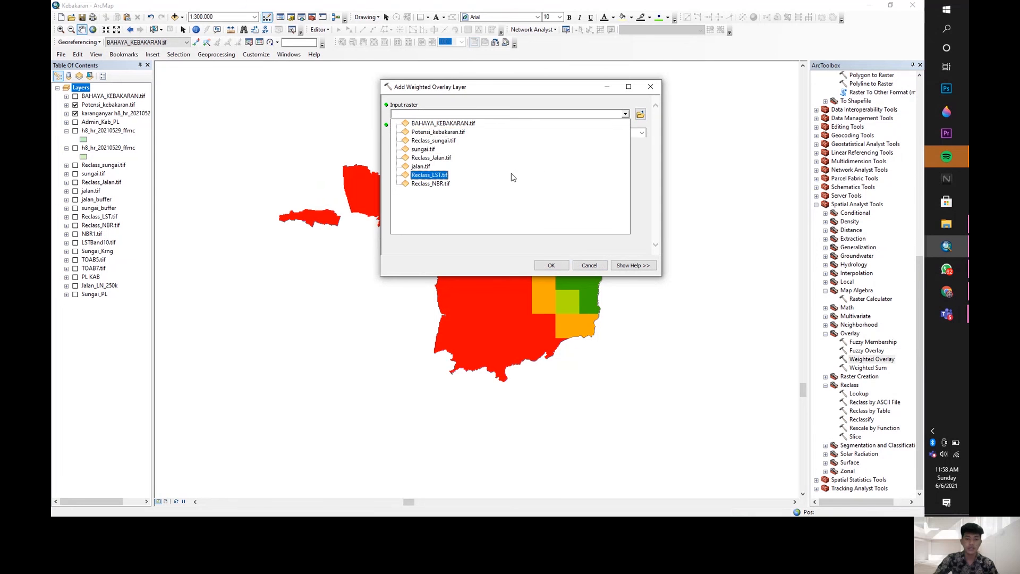
pyautogui.click(457, 159)
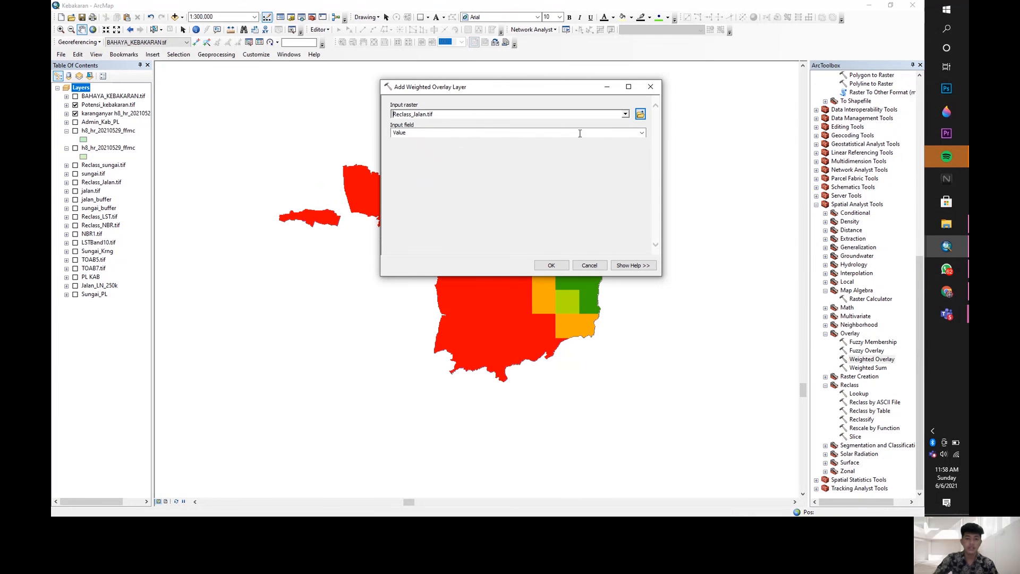
pyautogui.click(551, 266)
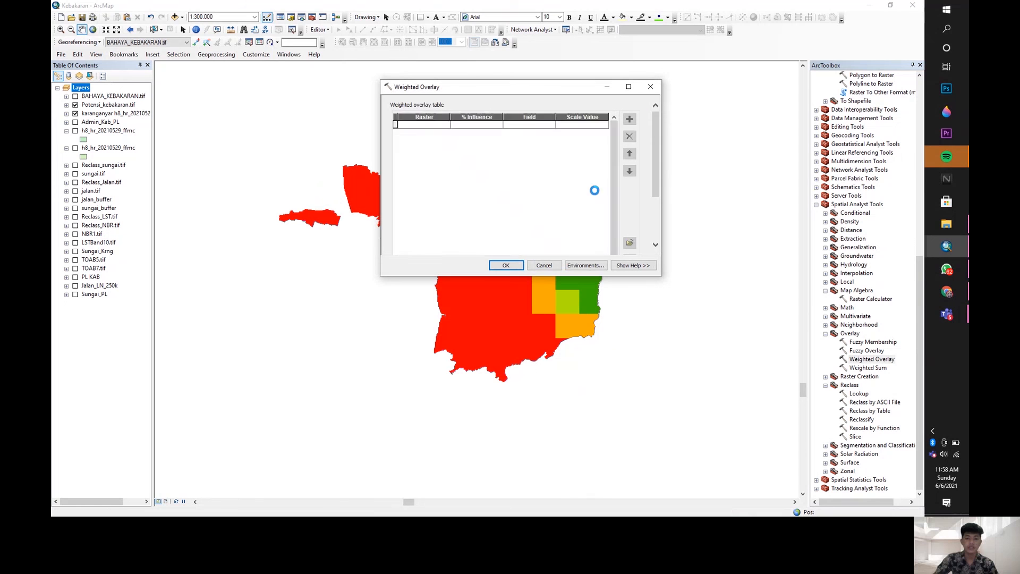
pyautogui.click(630, 120)
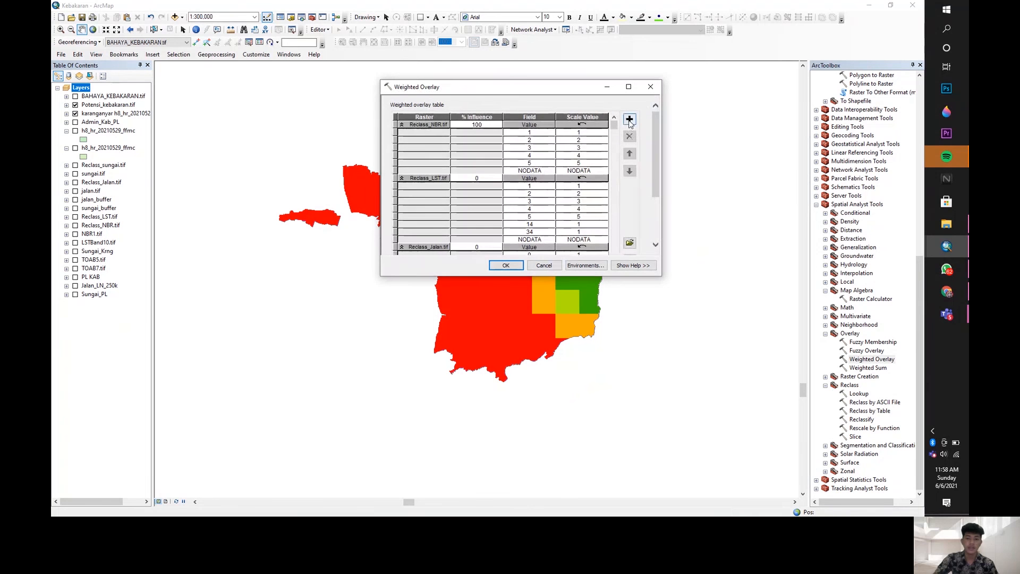
pyautogui.click(626, 114)
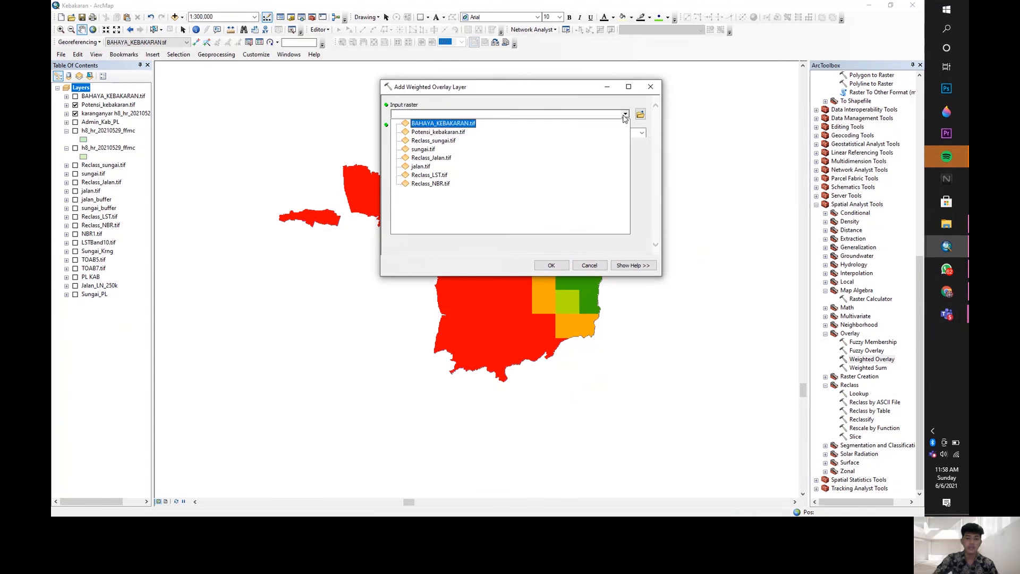
pyautogui.click(470, 132)
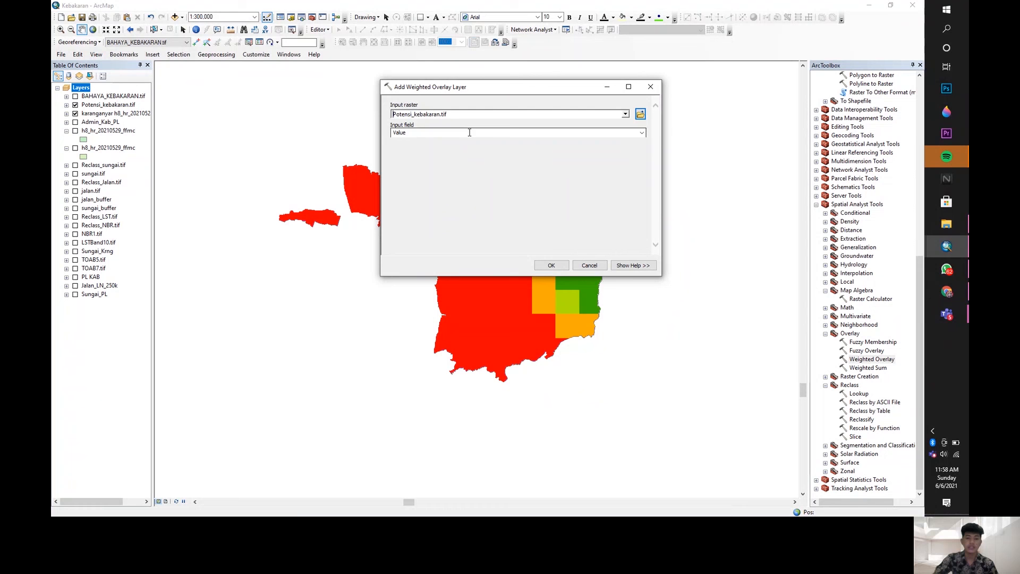
pyautogui.click(550, 265)
pyautogui.scroll(-3, 541, 192)
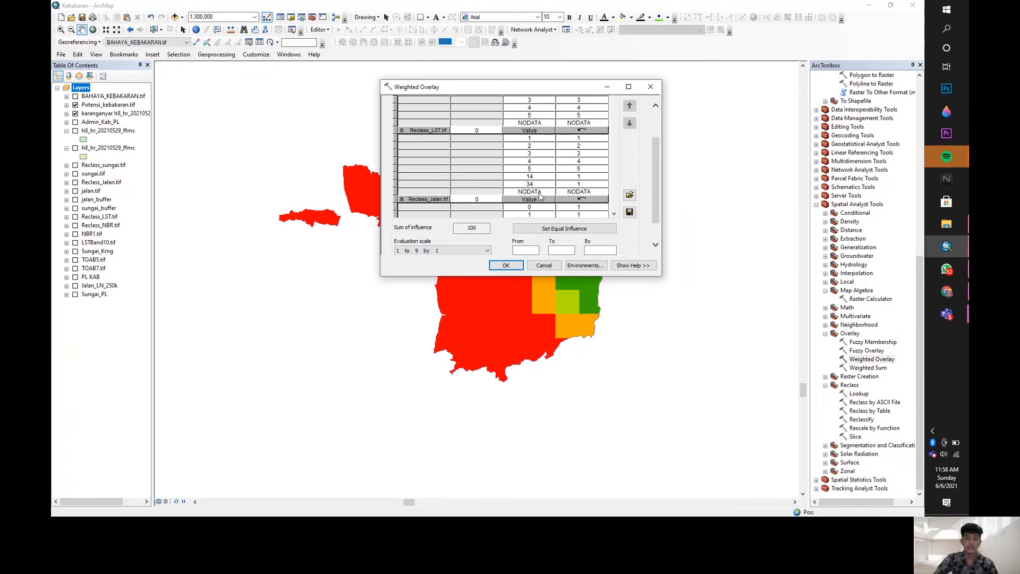
pyautogui.scroll(-1, 542, 192)
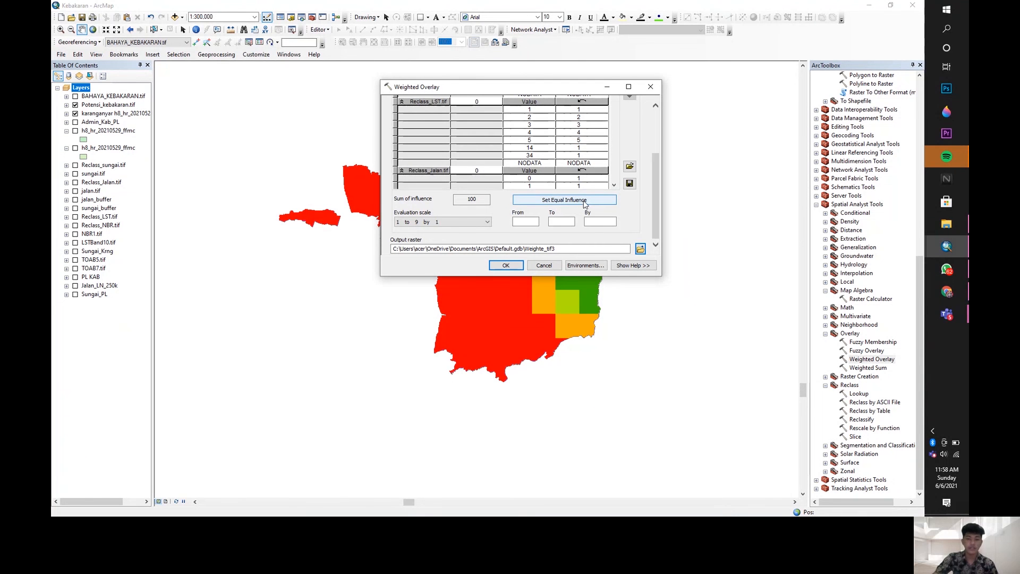
# Step: Give all weighted overlay rasters equal influence, and set the evaluation scale from 1 to 5
pyautogui.click(585, 205)
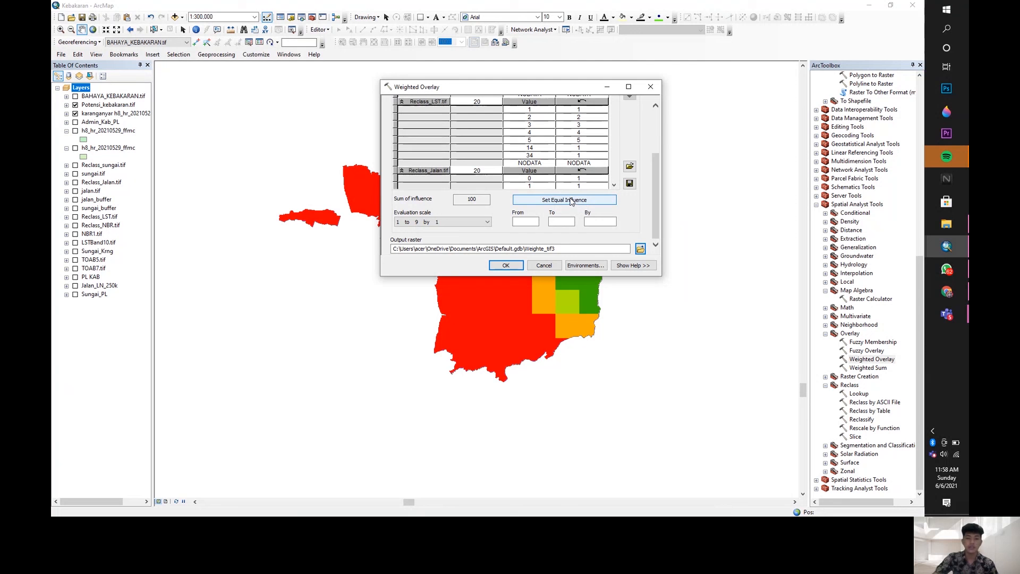
pyautogui.click(518, 224)
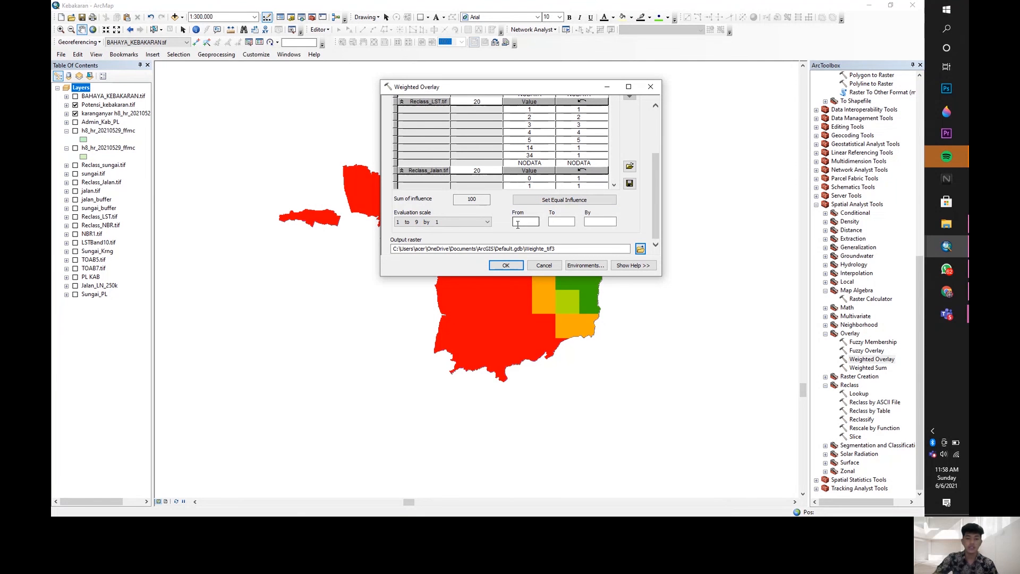
pyautogui.write('1')
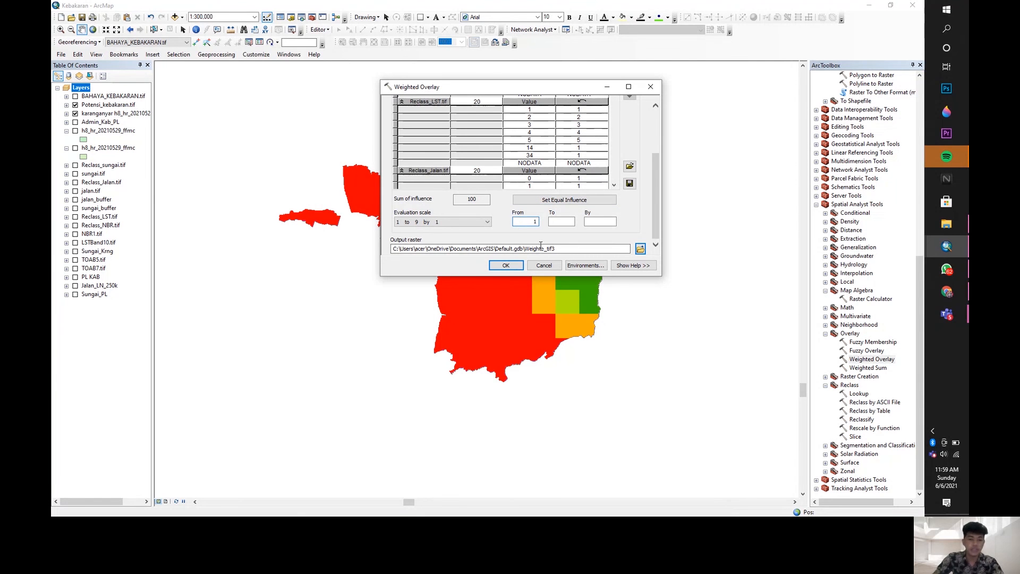
pyautogui.click(563, 222)
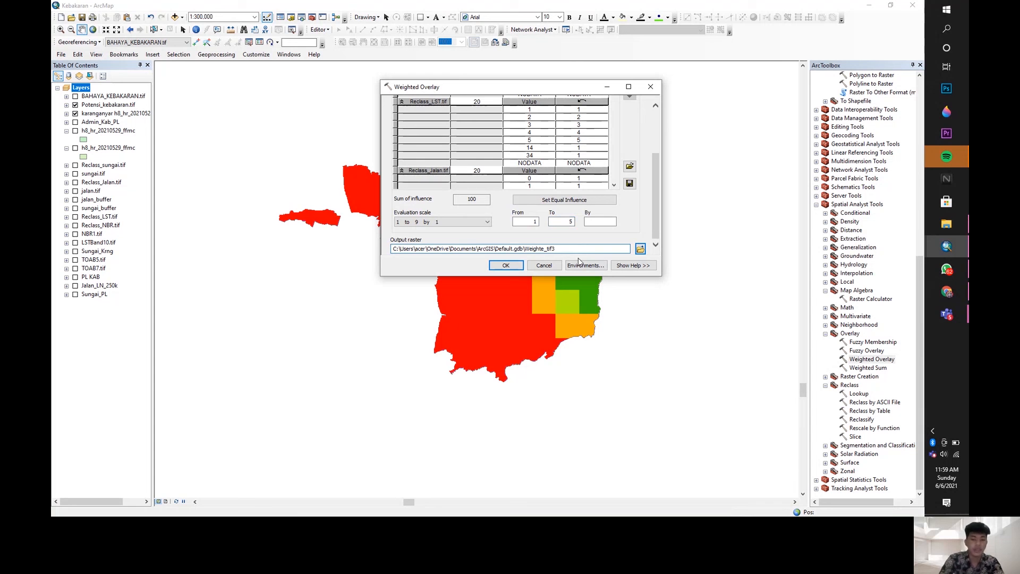
# Step: Name the output raster BAHAYA _KEBAKARAN in Default.gdb, and run the weighted overlay
pyautogui.press('BackSpace')
pyautogui.press('BackSpace')
pyautogui.press('BackSpace')
pyautogui.press('BackSpace')
pyautogui.press('BackSpace')
pyautogui.press('BackSpace')
pyautogui.press('BackSpace')
pyautogui.press('BackSpace')
pyautogui.press('BackSpace')
pyautogui.press('BackSpace')
pyautogui.press('BackSpace')
pyautogui.press('BackSpace')
pyautogui.press('BackSpace')
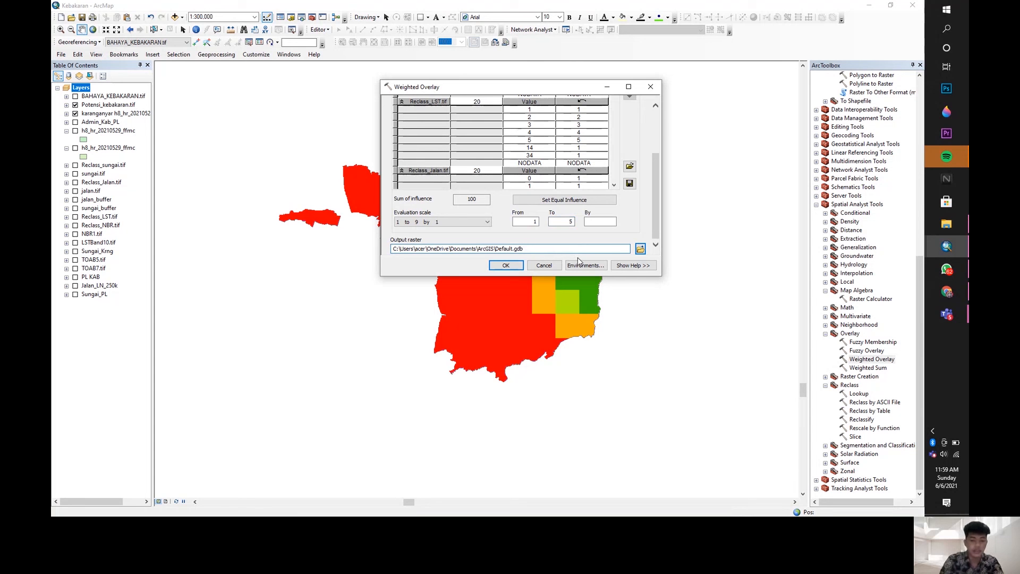
pyautogui.write('\\BAH')
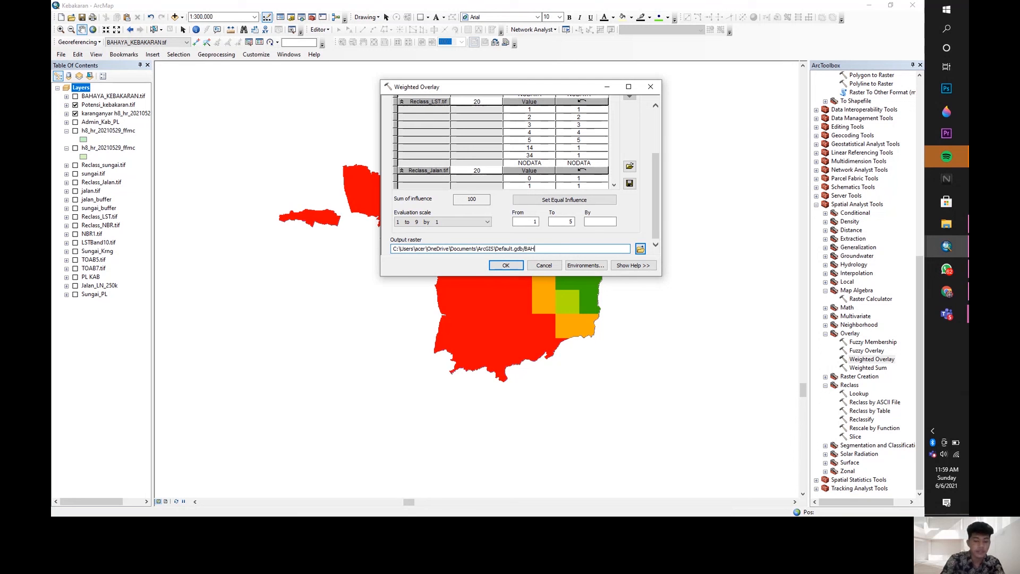
pyautogui.write('AYA_')
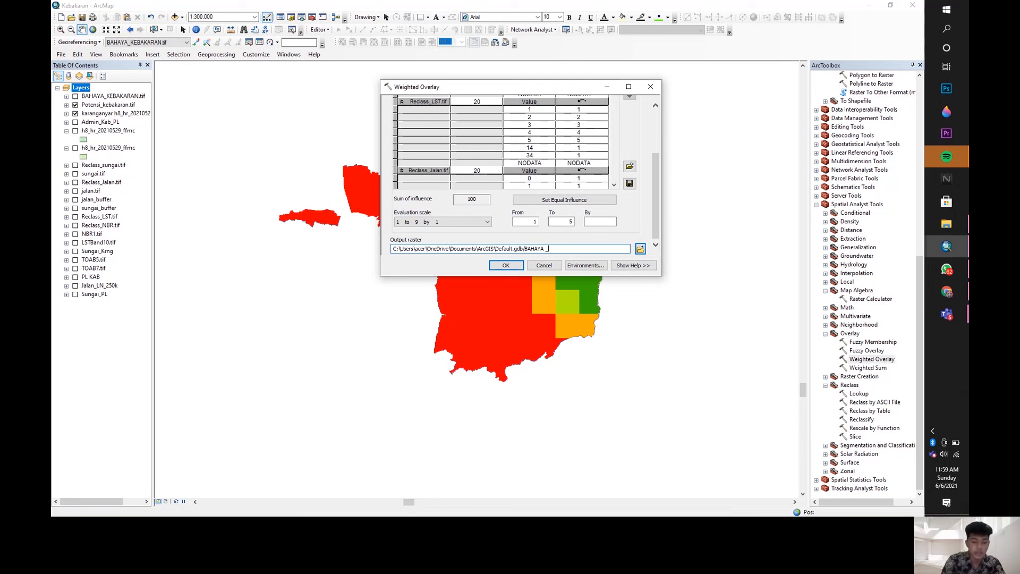
pyautogui.press('BackSpace')
pyautogui.press('BackSpace')
pyautogui.write('KEBAKARAN')
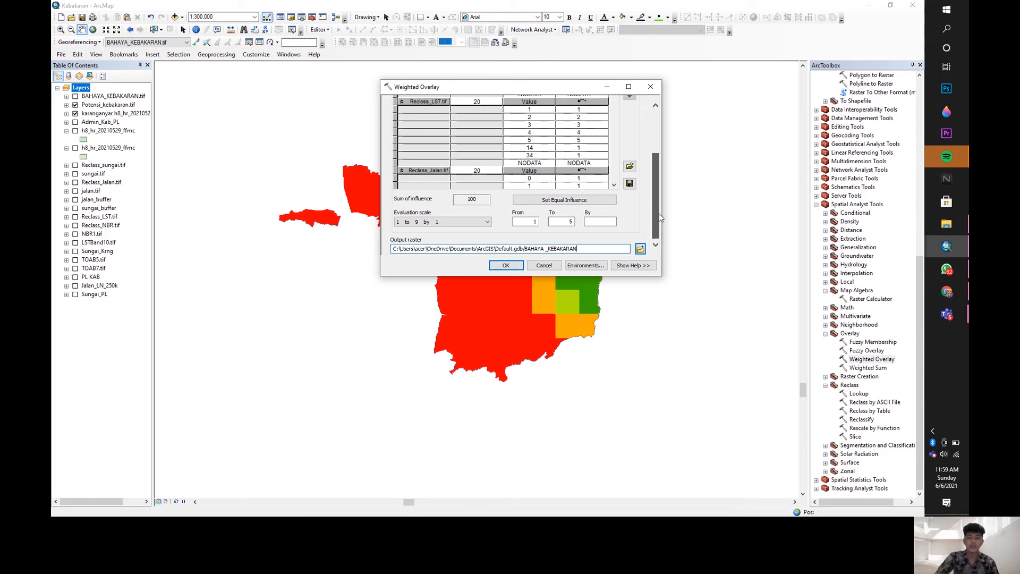
pyautogui.scroll(3, 594, 215)
pyautogui.scroll(-3, 594, 215)
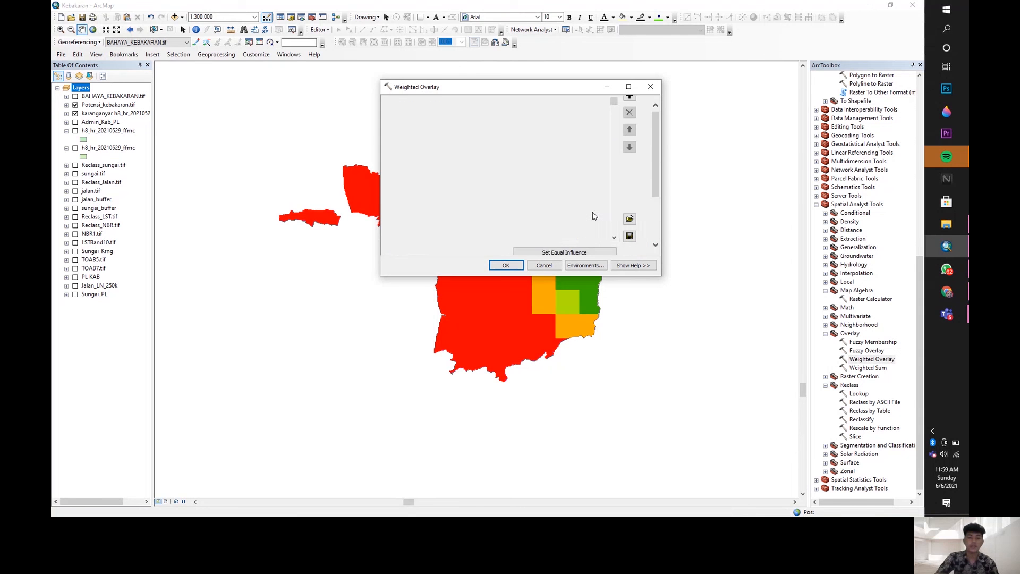
pyautogui.click(506, 267)
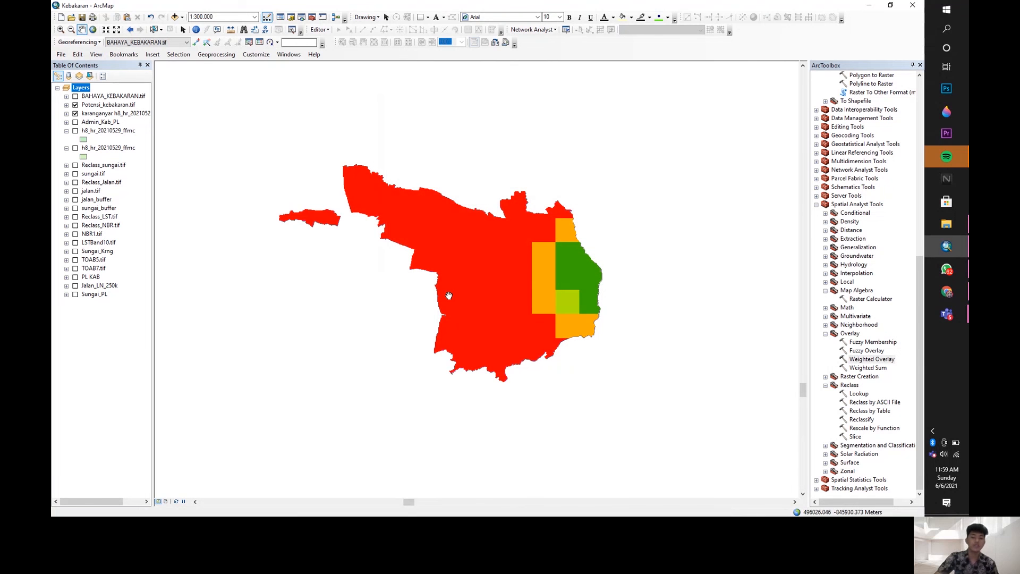
# Step: Show the existing BAHAYA_KEBAKARAN.tif layer on the map, expand its class legend, and examine the distribution of the hazard classes
pyautogui.scroll(-1, 491, 285)
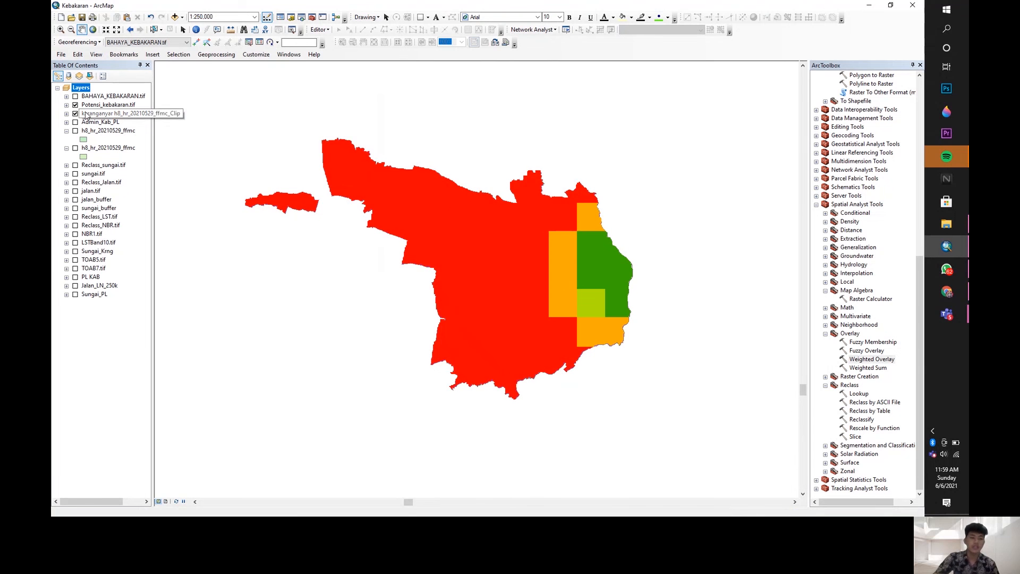
pyautogui.click(75, 96)
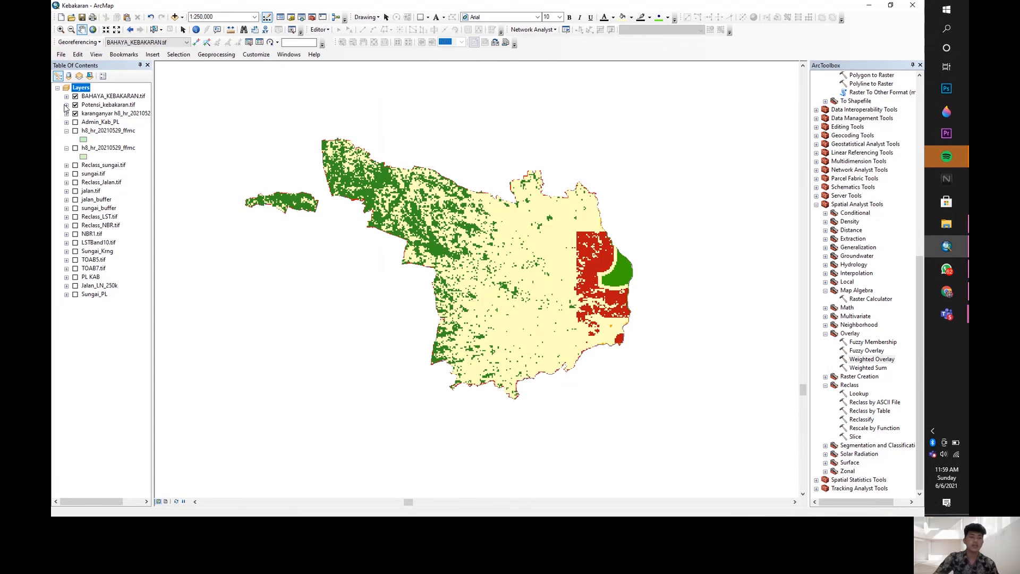
pyautogui.click(66, 97)
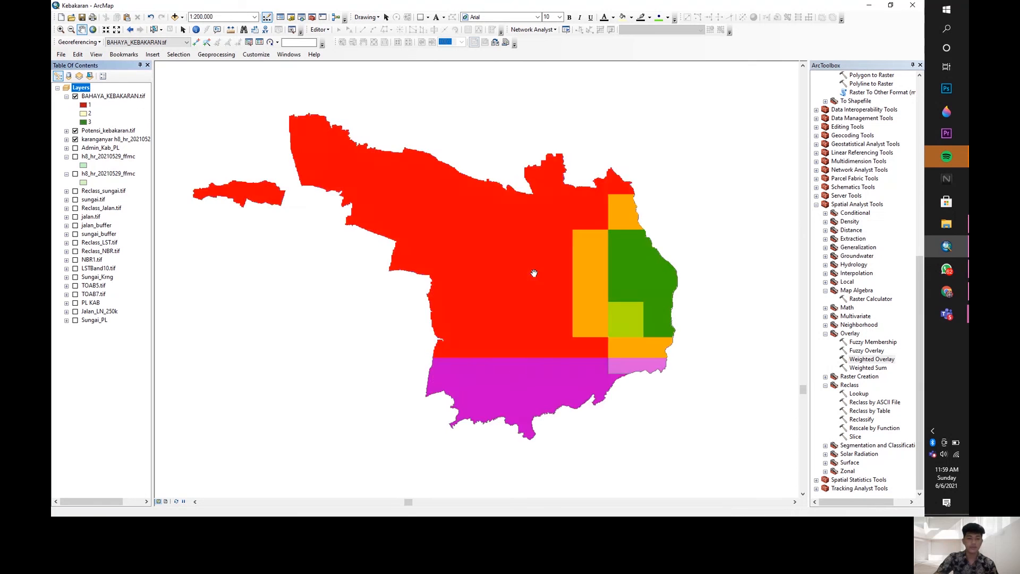
pyautogui.scroll(-1, 505, 244)
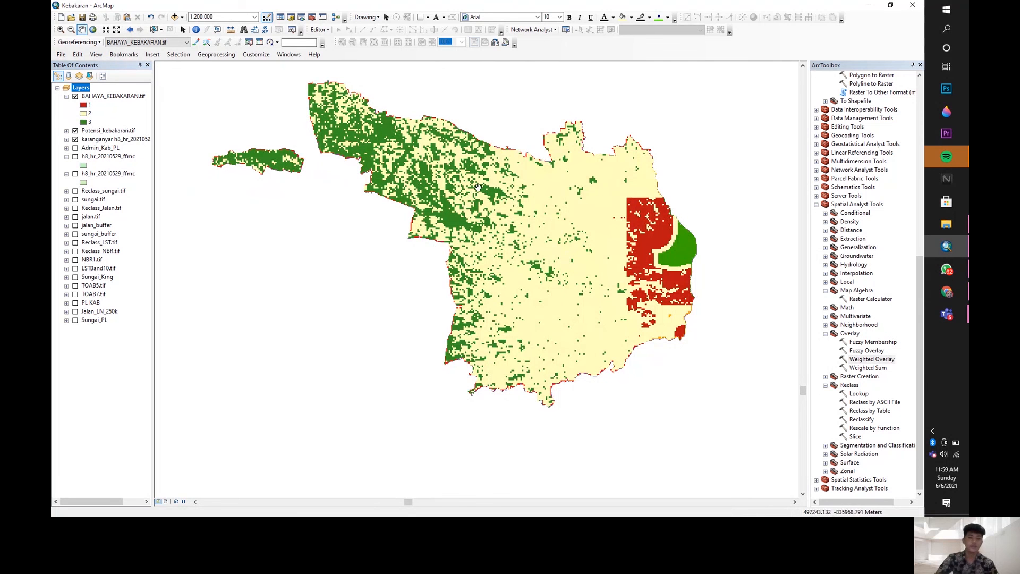
pyautogui.moveTo(502, 173); pyautogui.dragTo(504, 206)
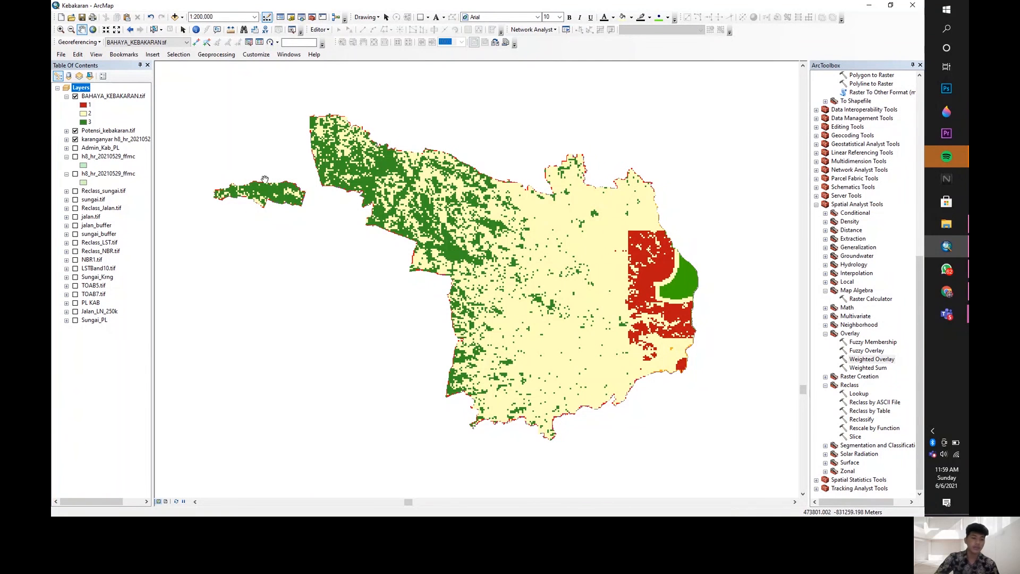
pyautogui.scroll(1, 286, 179)
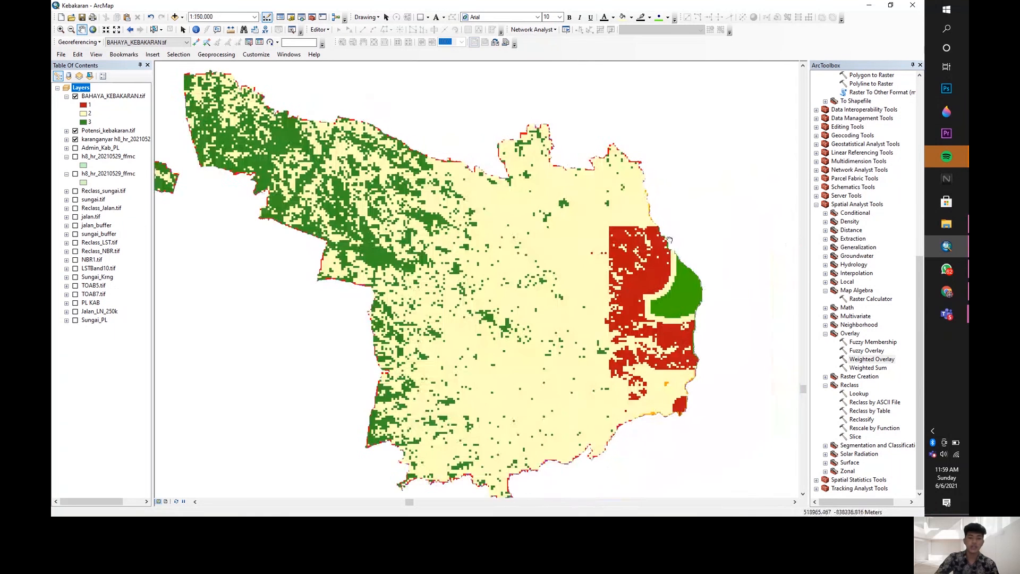
pyautogui.moveTo(666, 238); pyautogui.dragTo(507, 207)
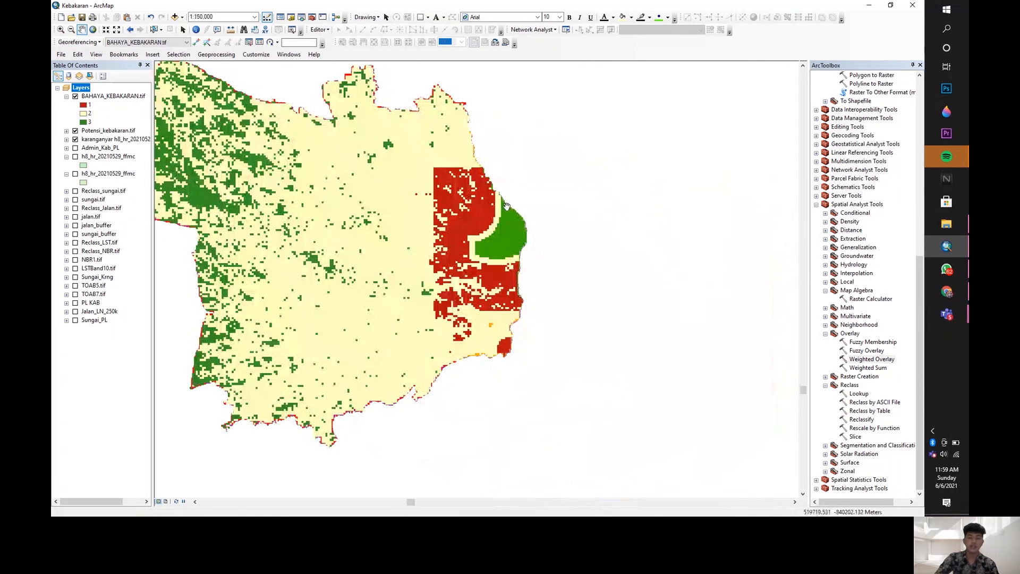
# Step: Hide the Potensi_kebakaran.tif and karanganyar FFMC clip layers, and inspect the fire hazard raster on its own
pyautogui.click(75, 131)
pyautogui.click(75, 139)
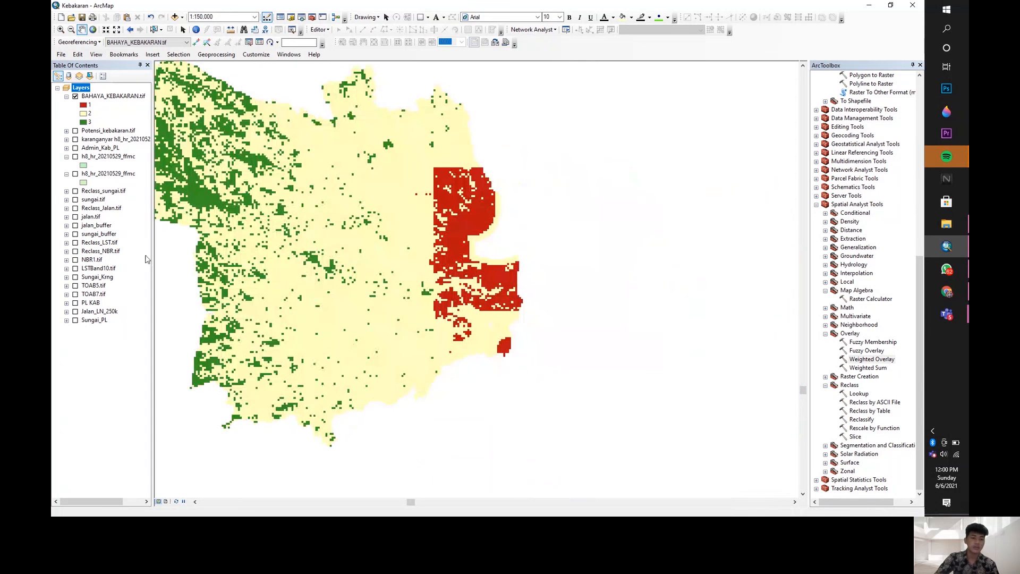
pyautogui.scroll(-1, 468, 208)
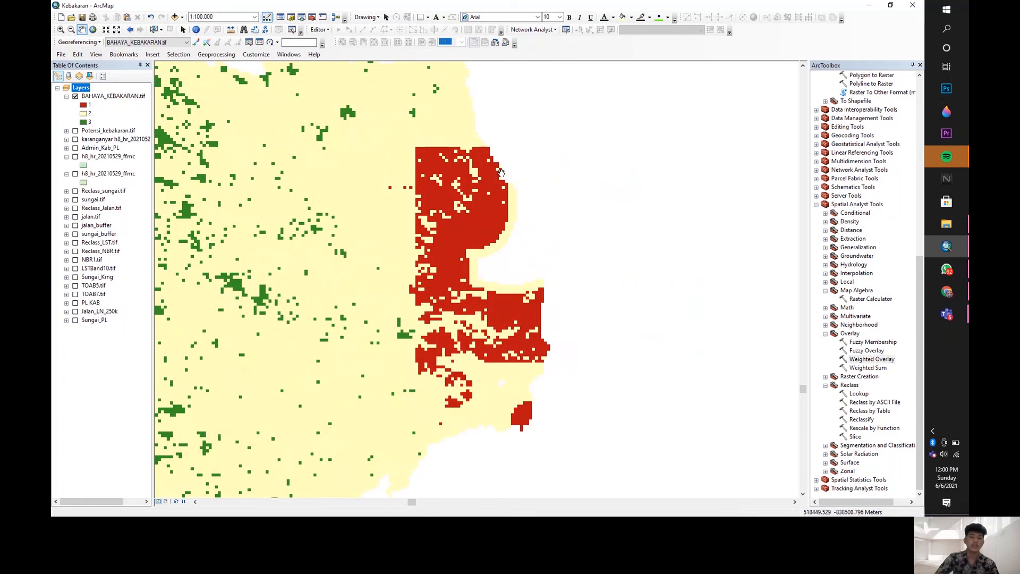
pyautogui.scroll(1, 450, 209)
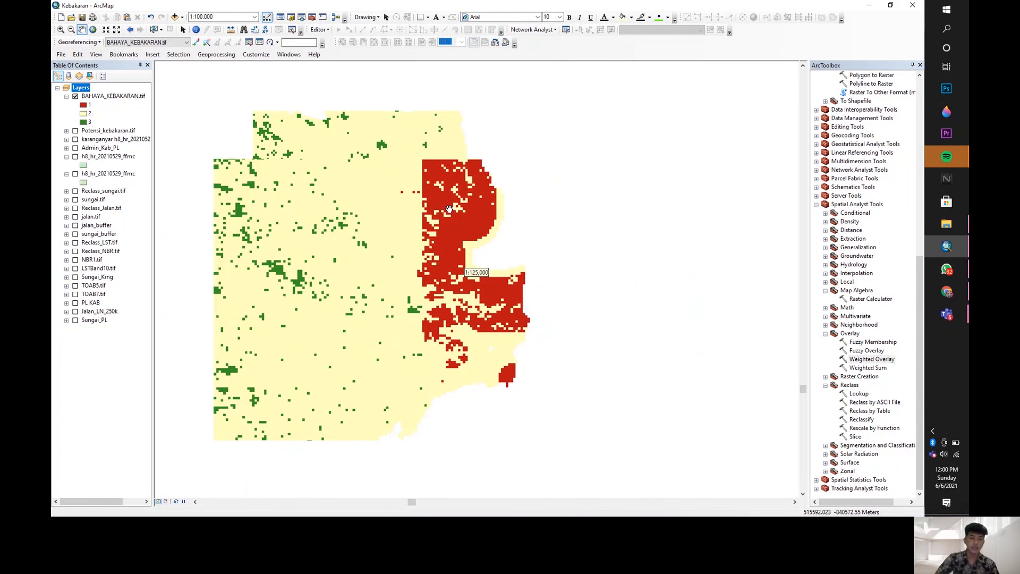
pyautogui.scroll(3, 449, 209)
pyautogui.moveTo(478, 211); pyautogui.dragTo(518, 211)
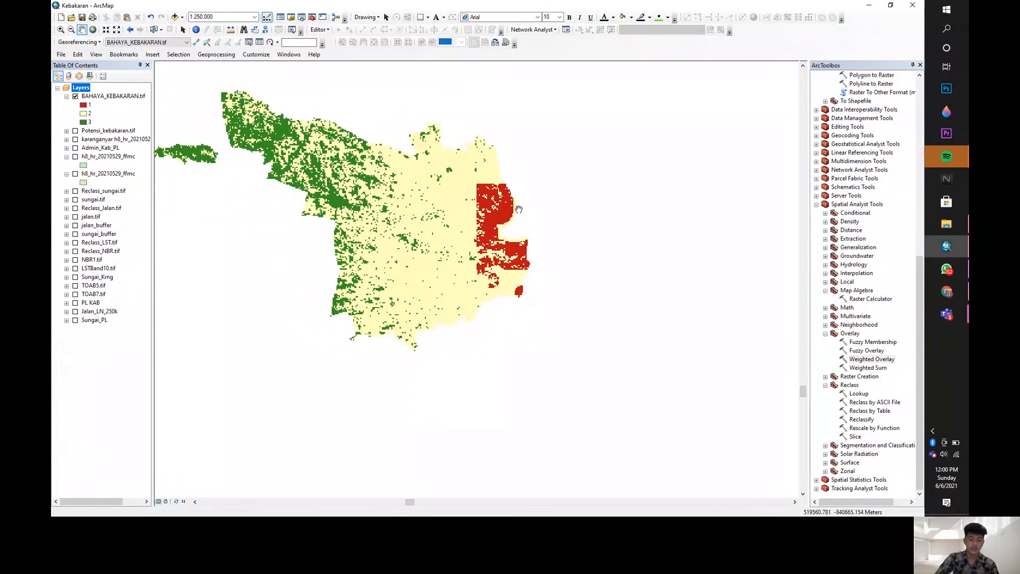
pyautogui.scroll(-2, 503, 202)
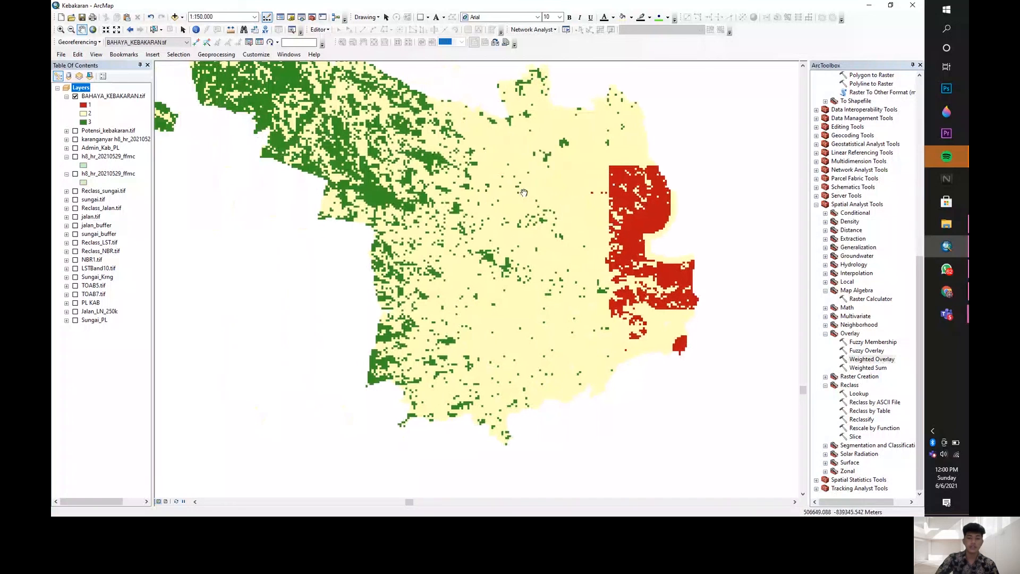
pyautogui.moveTo(526, 196); pyautogui.dragTo(542, 226)
pyautogui.scroll(1, 524, 231)
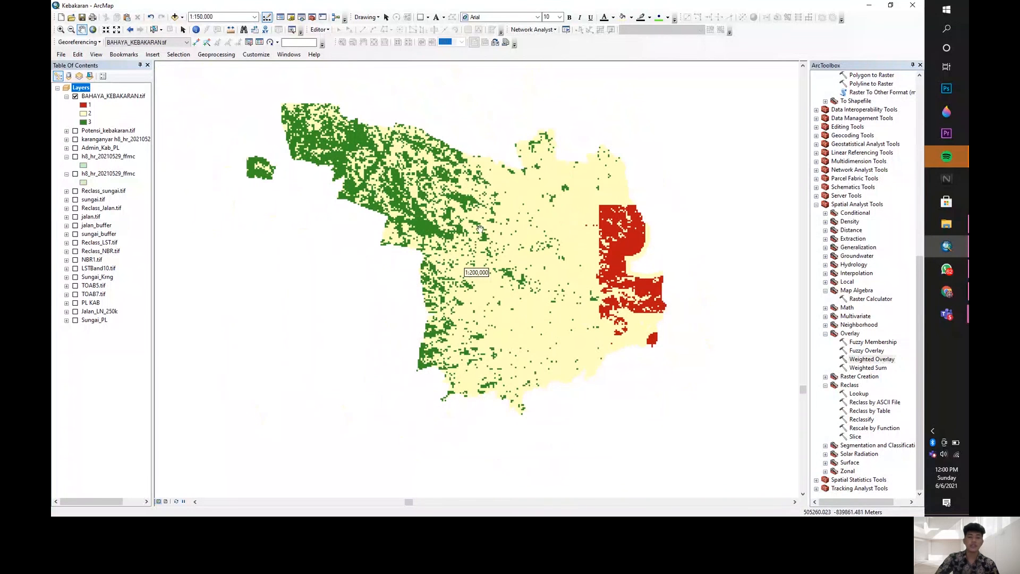